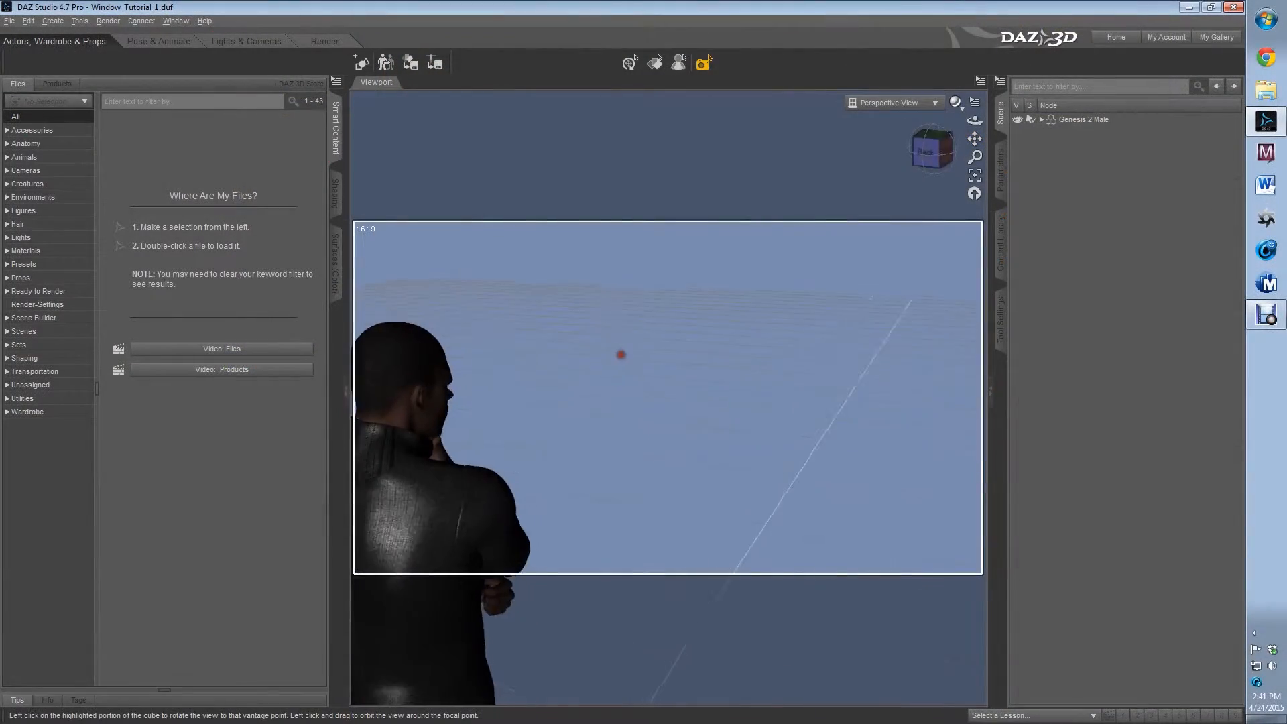
Add the msf_Panel04 window panel from the Props Architecture category to the scene beside the figure
left_click_drag(931, 149, 865, 151)
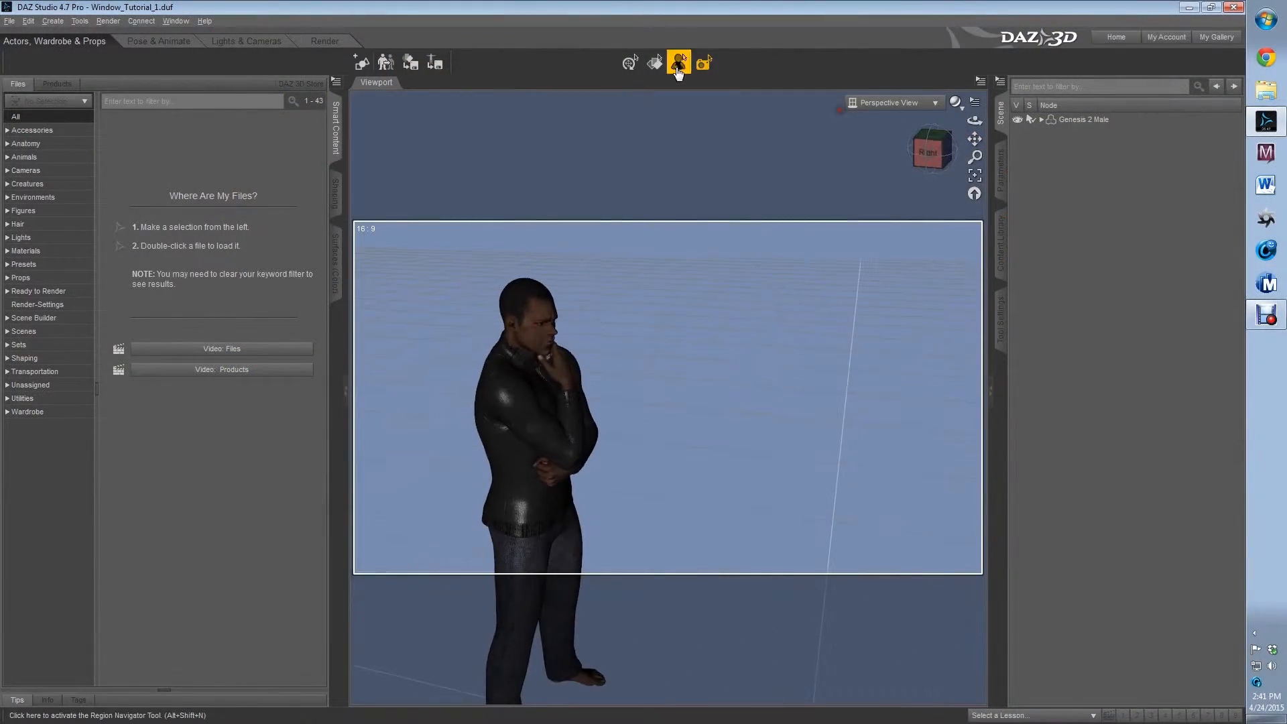
left_click(630, 64)
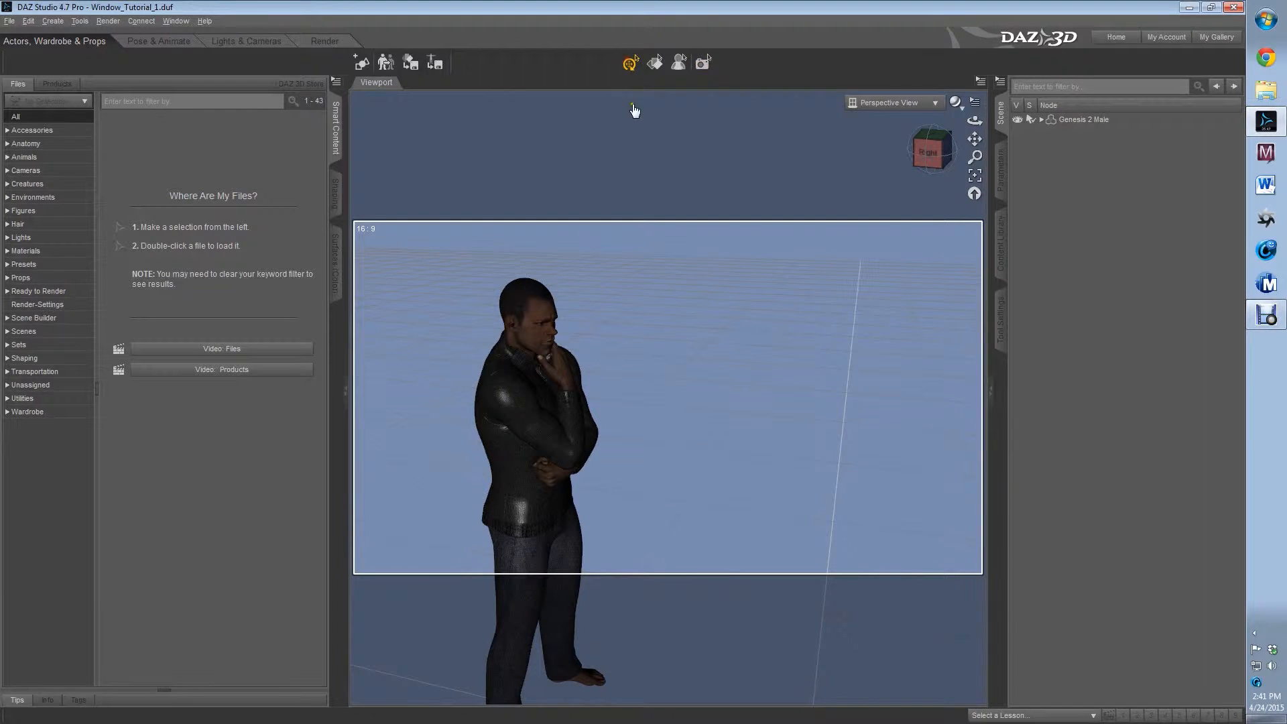
left_click(21, 279)
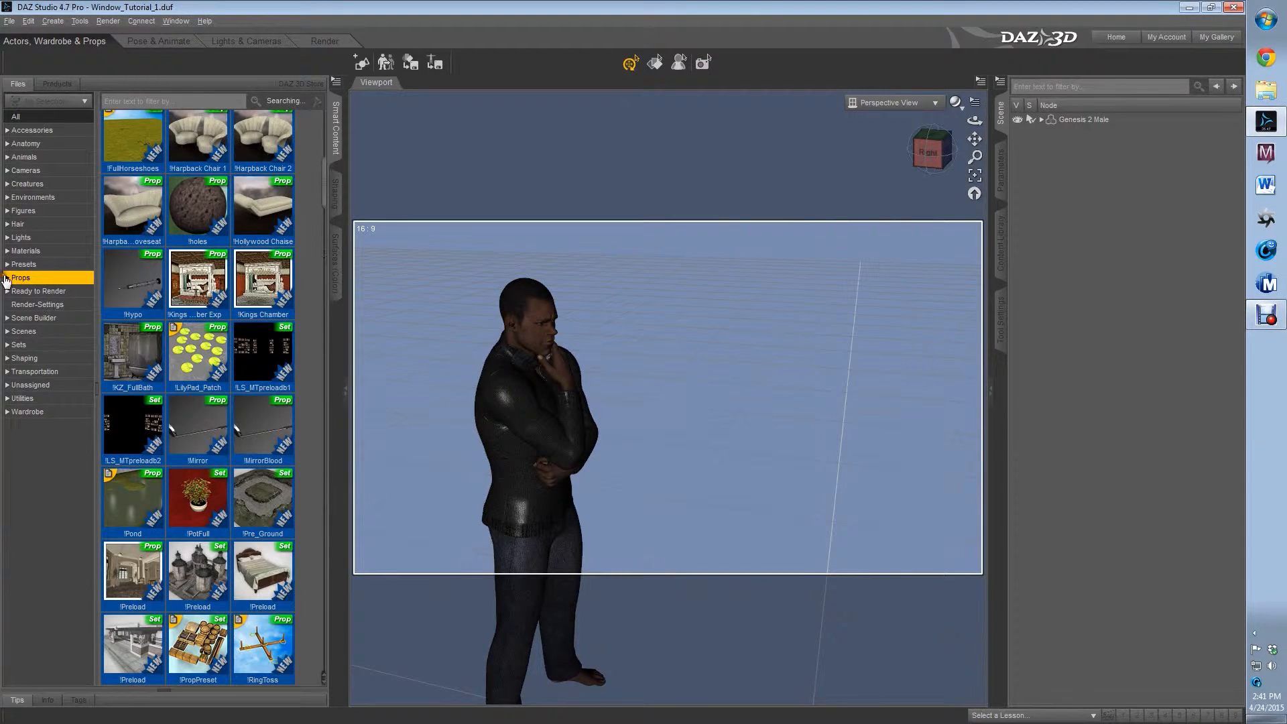
left_click(7, 278)
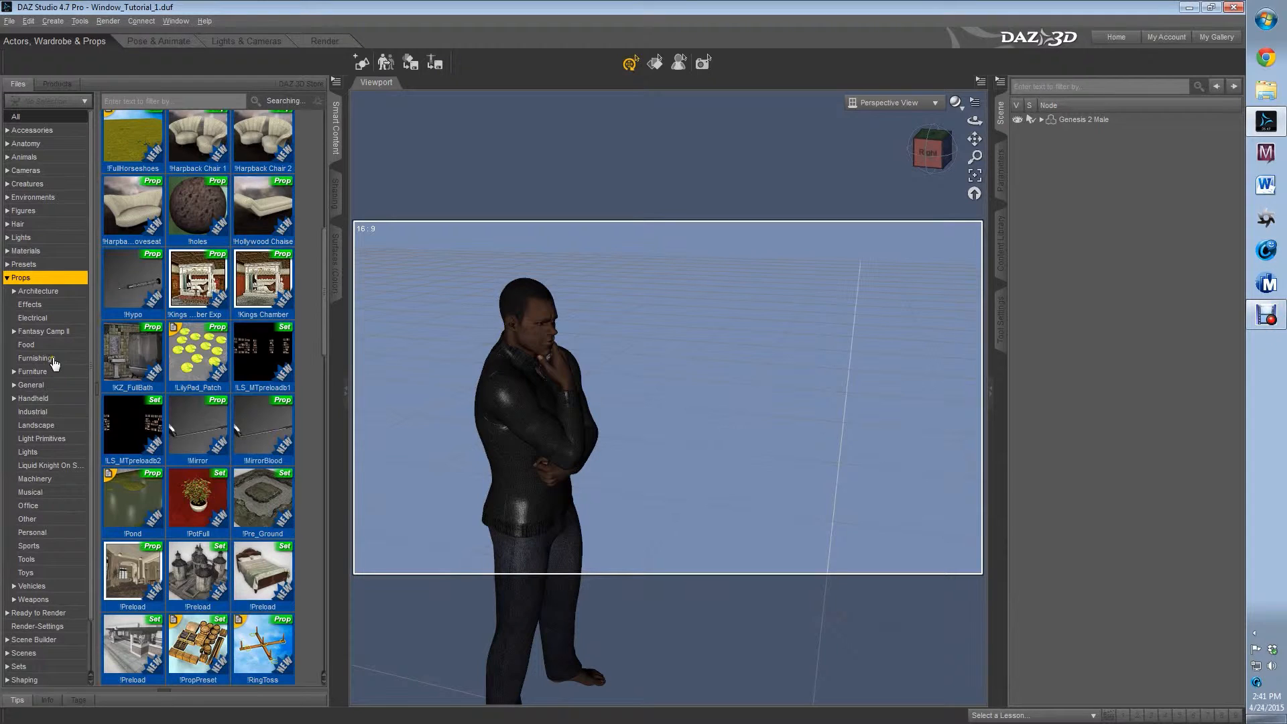
left_click(54, 295)
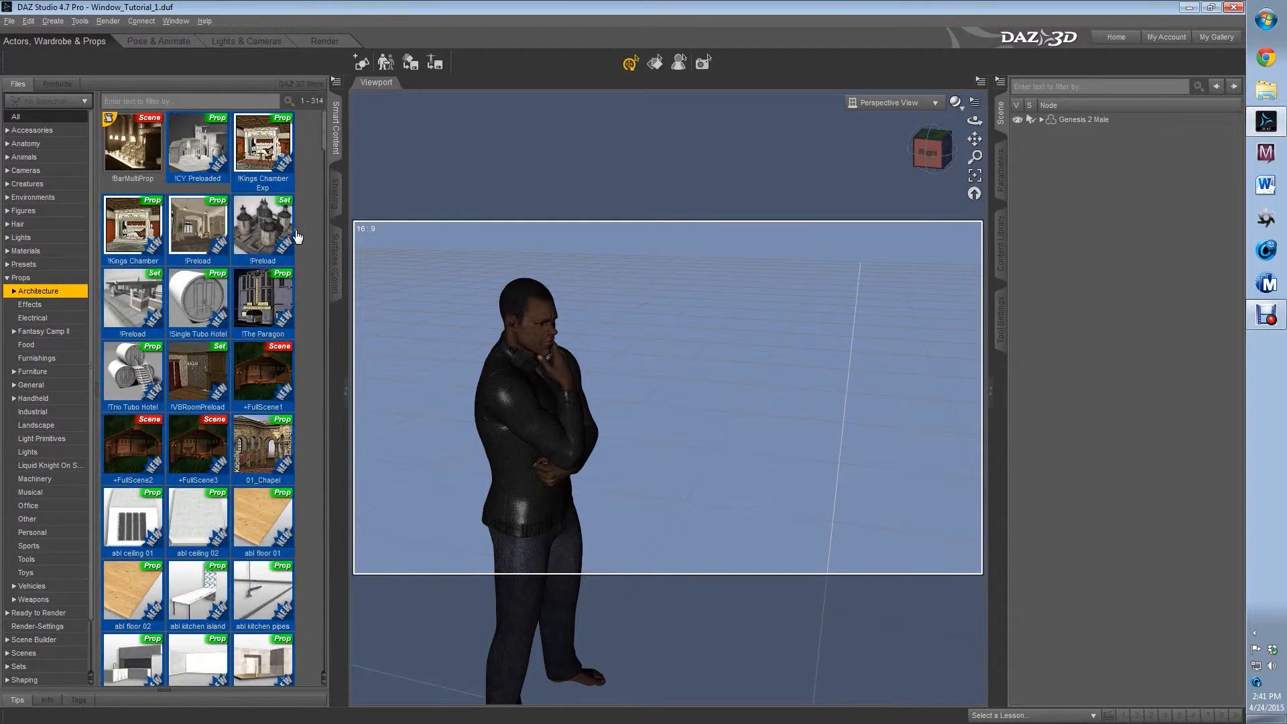
scroll(297, 238, "down", 15)
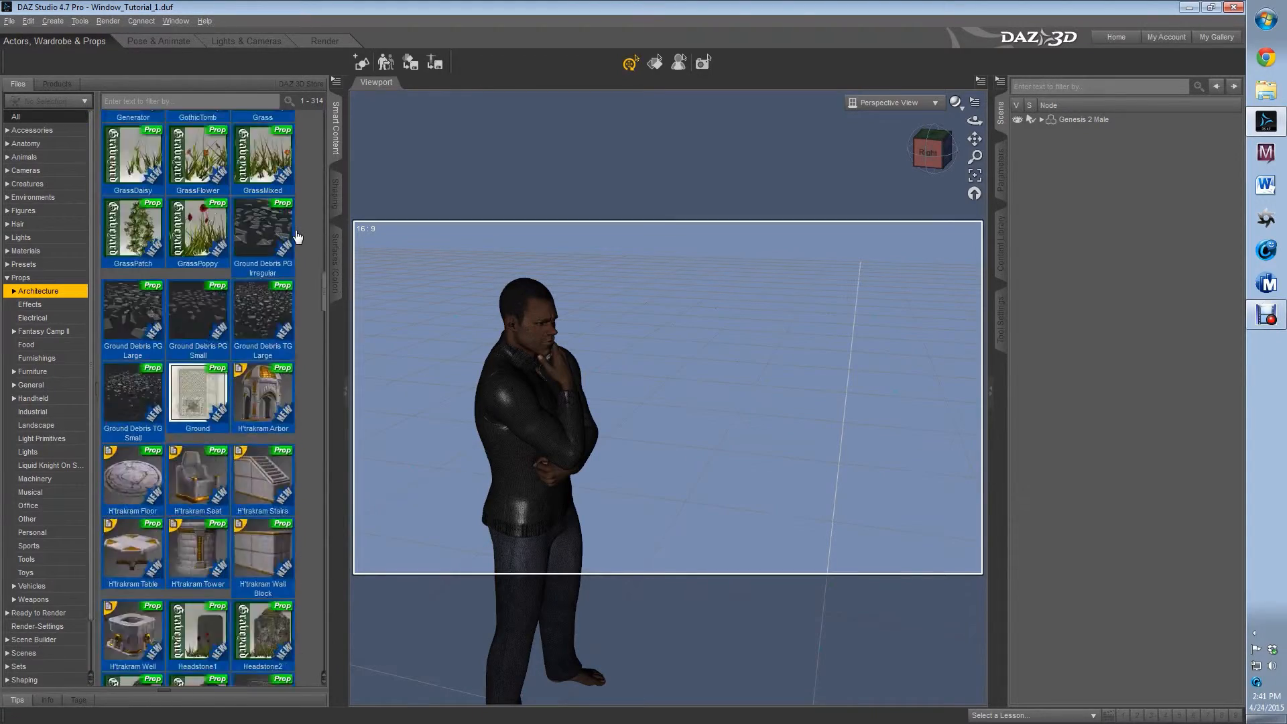
scroll(298, 237, "down", 15)
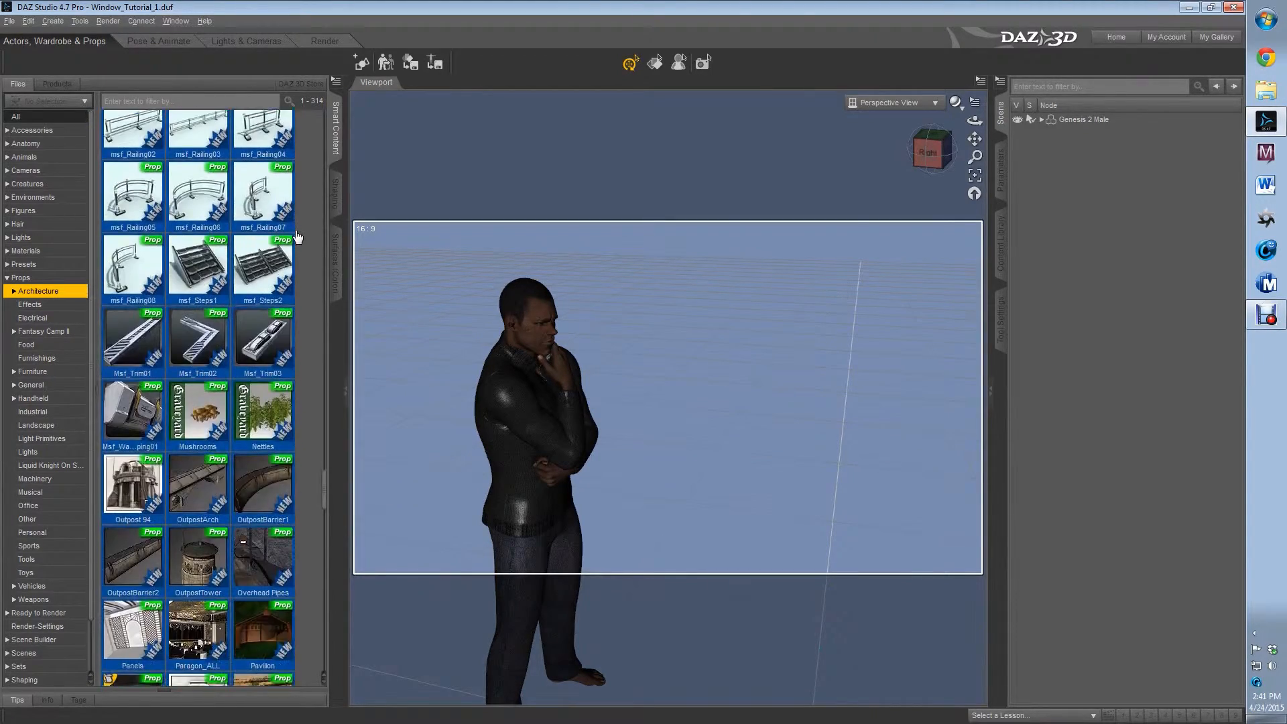
scroll(298, 238, "up", 10)
scroll(297, 238, "down", 5)
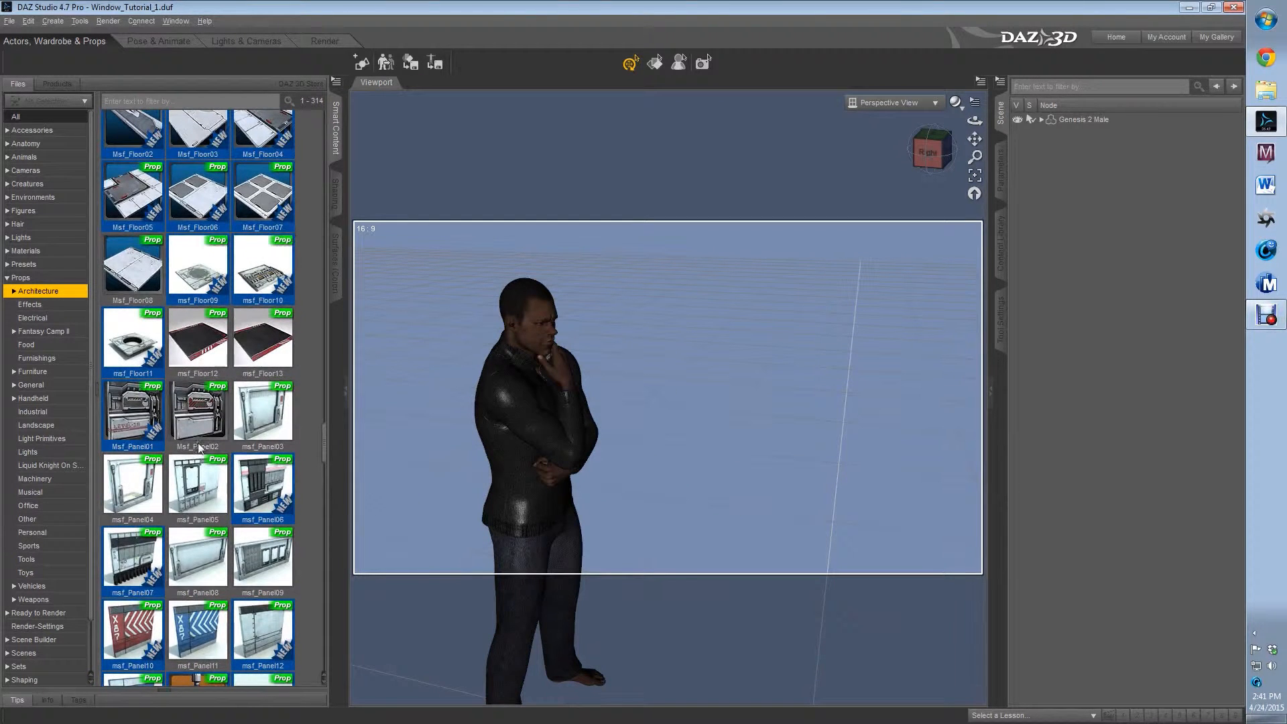
left_click_drag(134, 481, 806, 485)
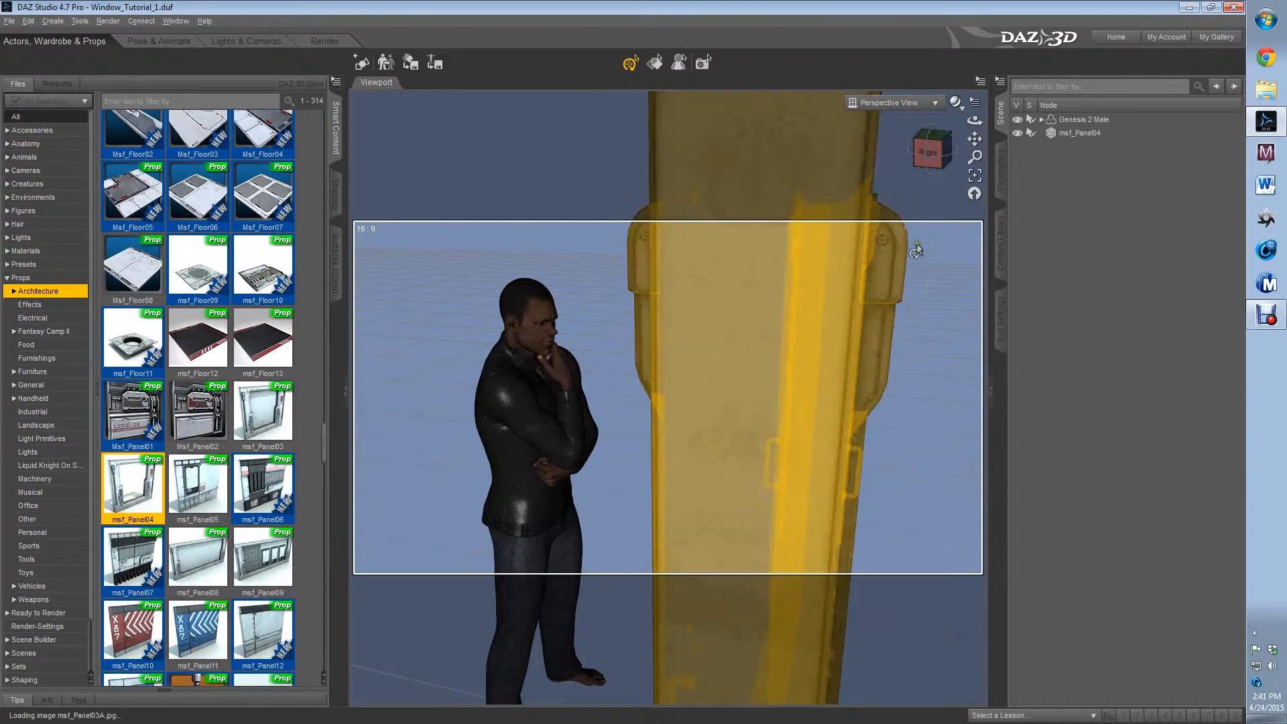
Select msf_Panel04 and set its overall scale to 62%
mouse_move(934, 157)
left_mouse_down()
mouse_move(1099, 166)
mouse_move(938, 156)
left_mouse_up()
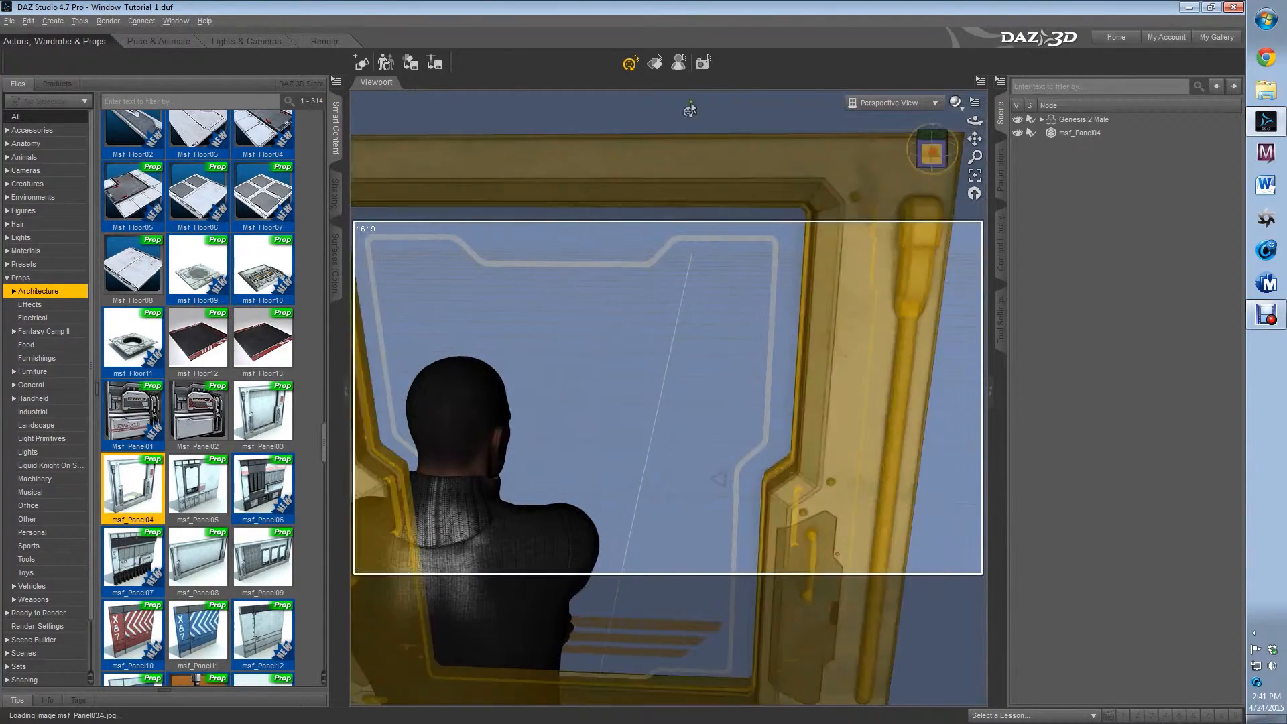
left_click(665, 68)
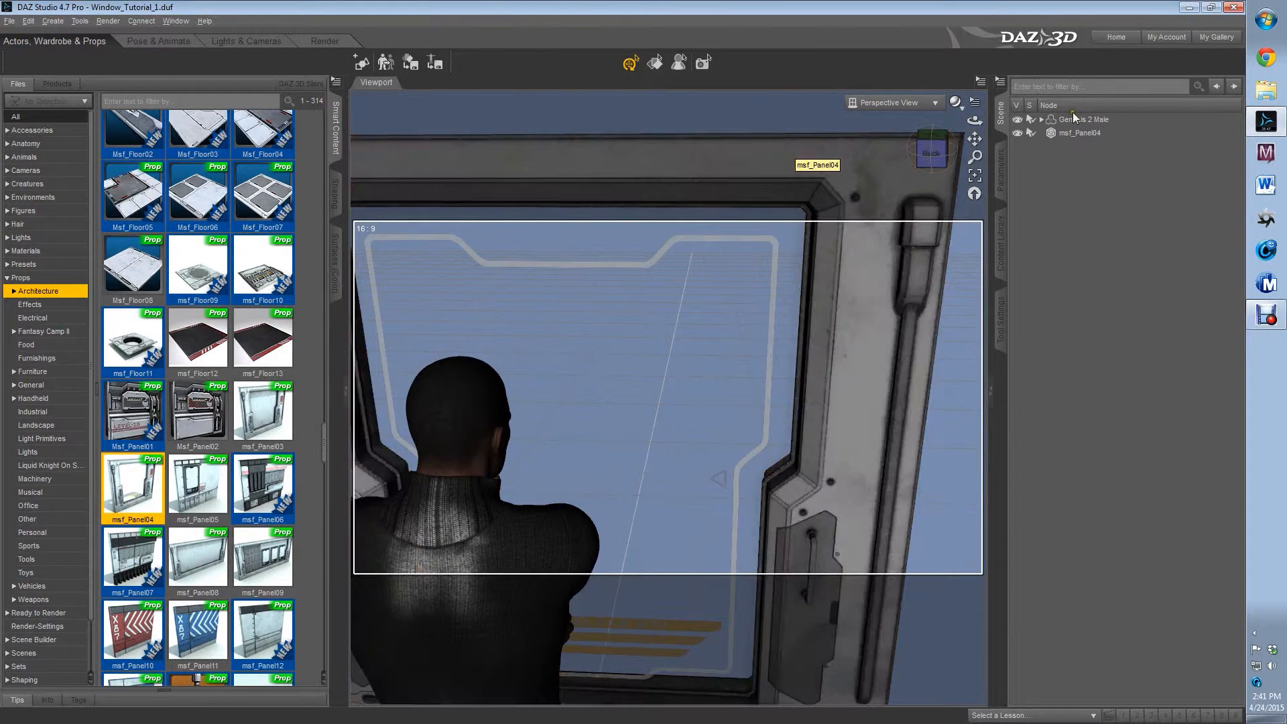
left_click(1082, 132)
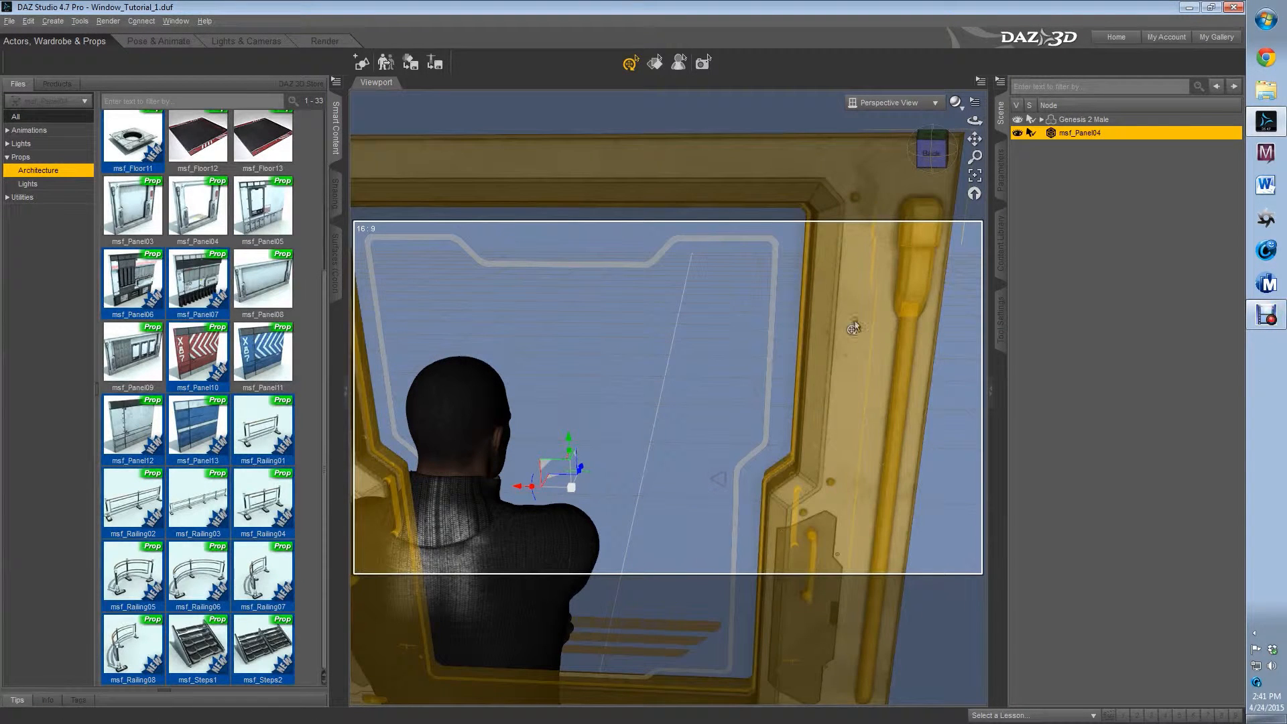
left_click(1001, 169)
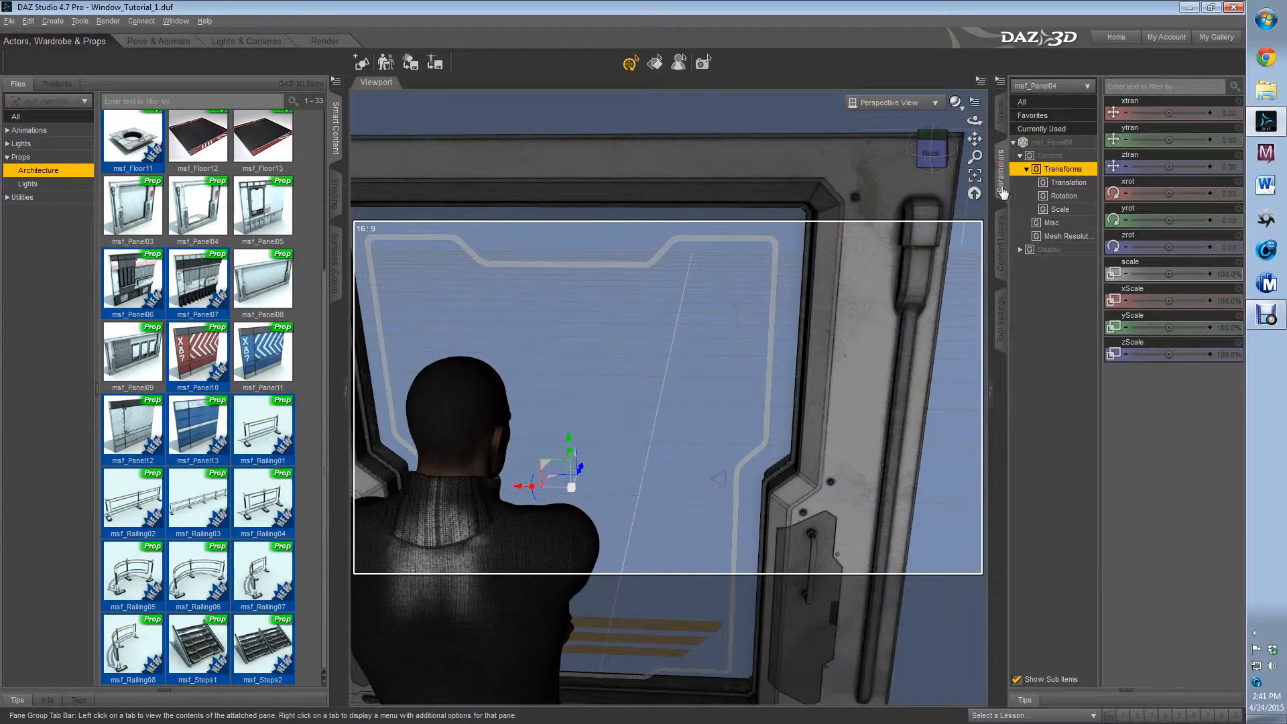
left_click(1223, 275)
key("BackSpace")
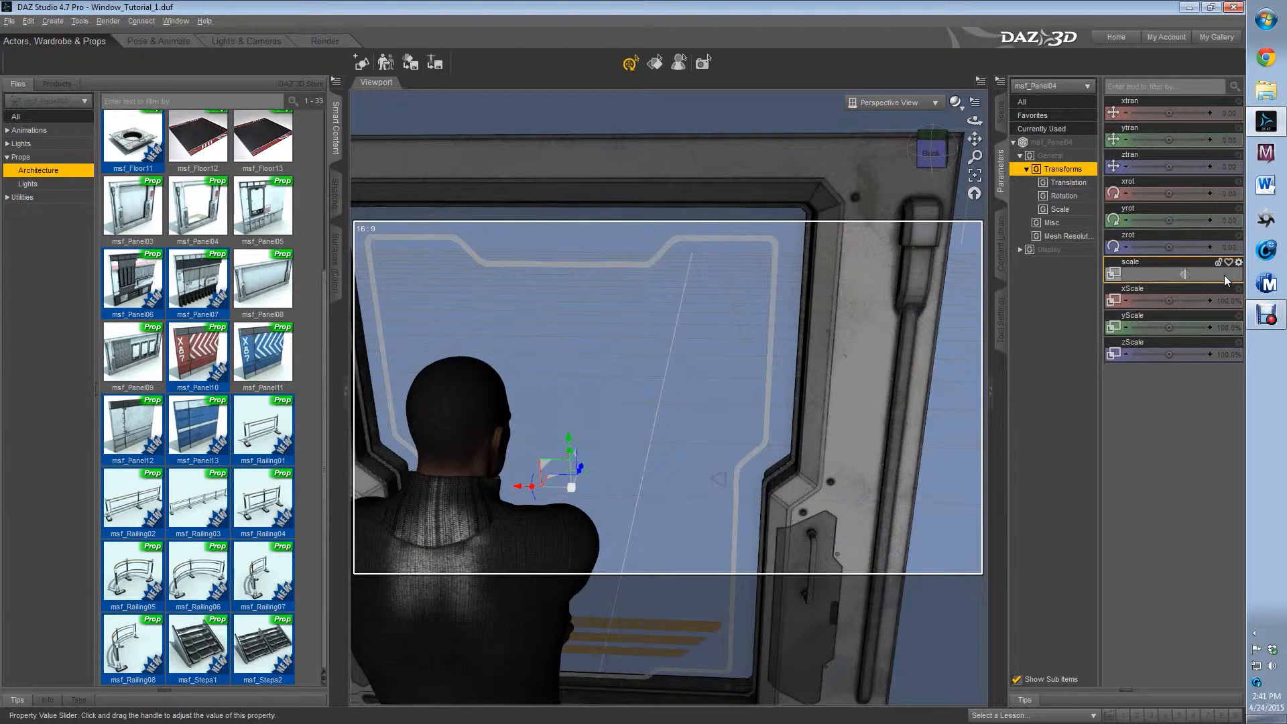
key("Return")
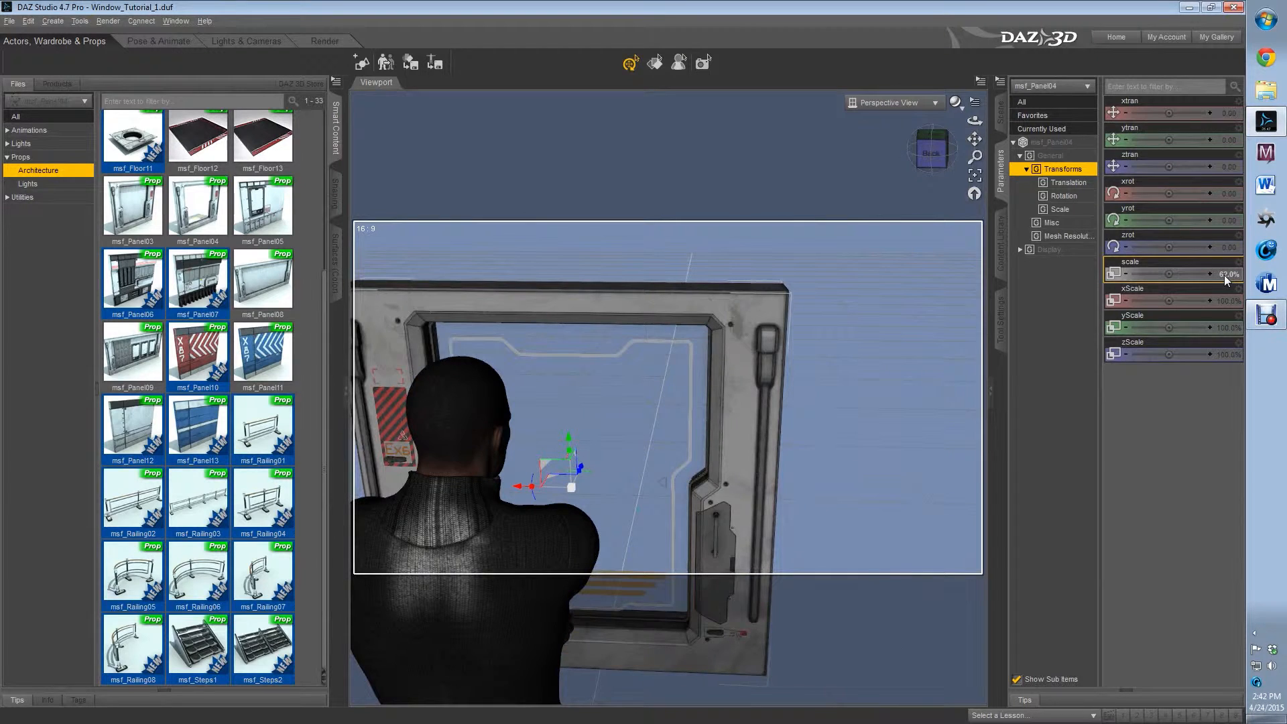
Move the window panel in front of the figure to about X -20.26, Y 36.41 and Z -1.52
left_click_drag(568, 445, 596, 334)
left_click_drag(526, 387, 574, 384)
left_click(931, 153)
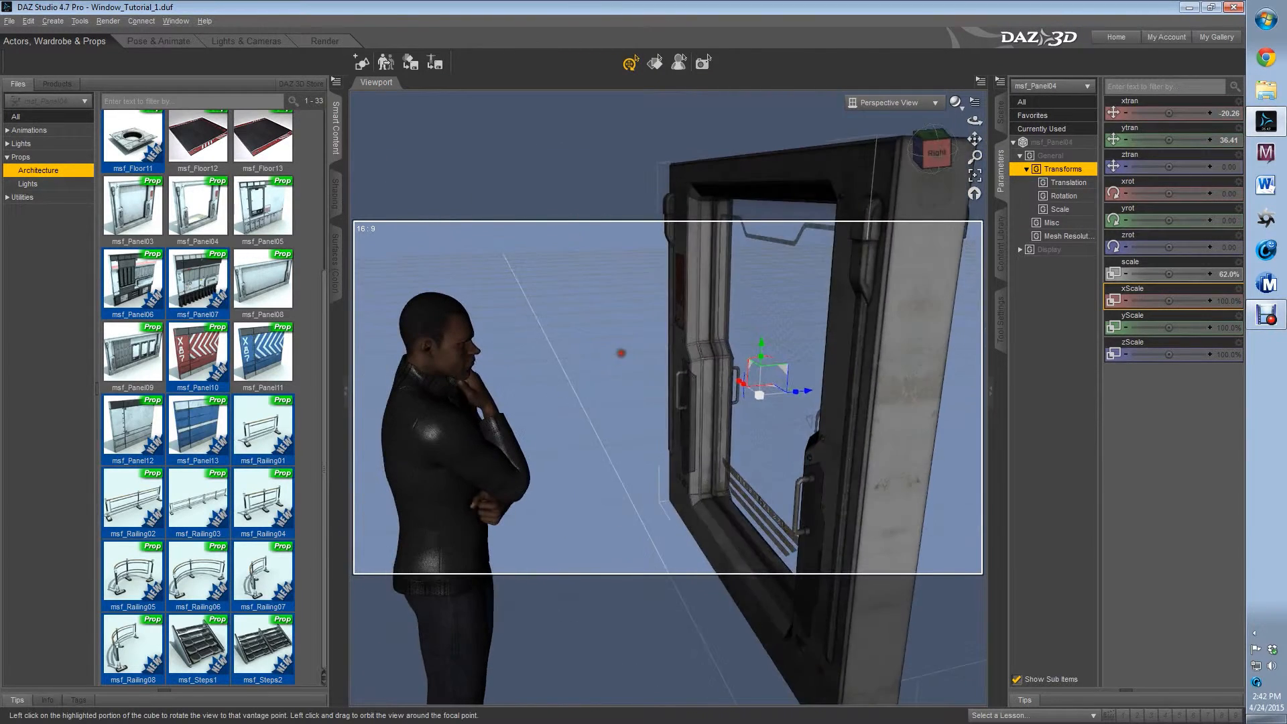
mouse_move(821, 407)
left_mouse_down()
mouse_move(841, 422)
mouse_move(831, 429)
left_mouse_up()
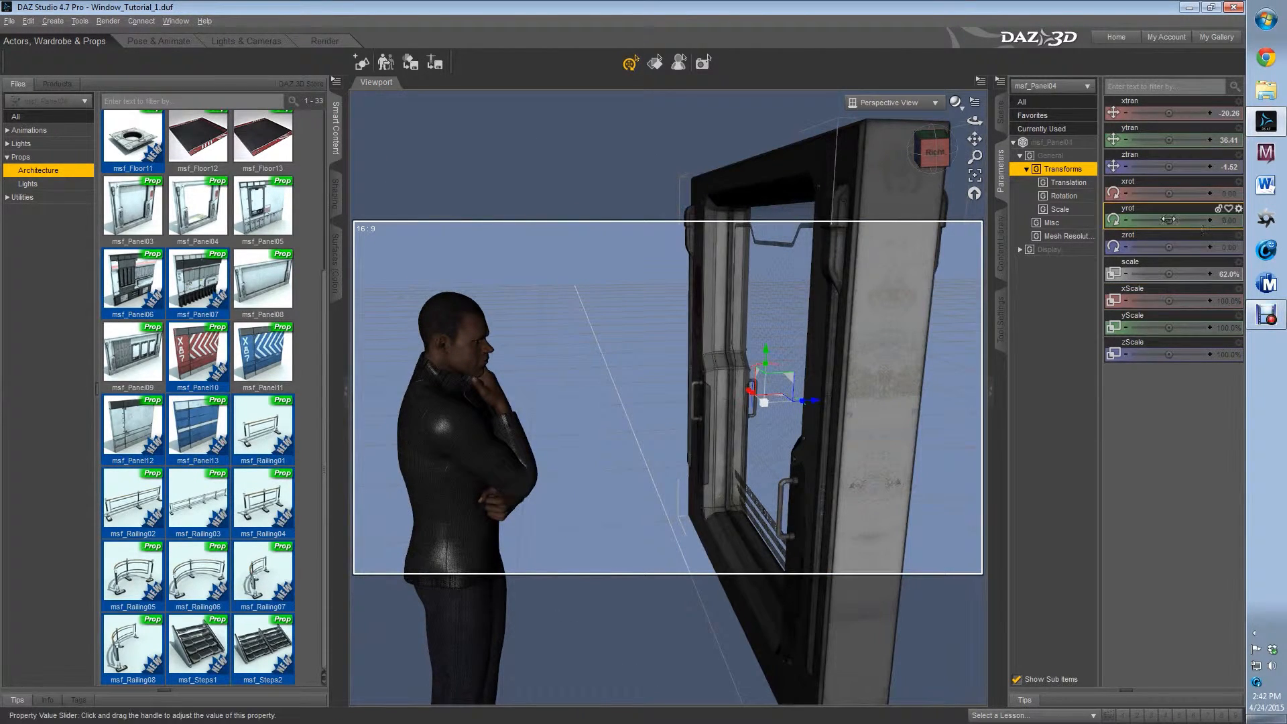
Rotate the window panel to about -6.11 on Y and shift it to about Z -3.04
left_click_drag(1168, 220, 1160, 220)
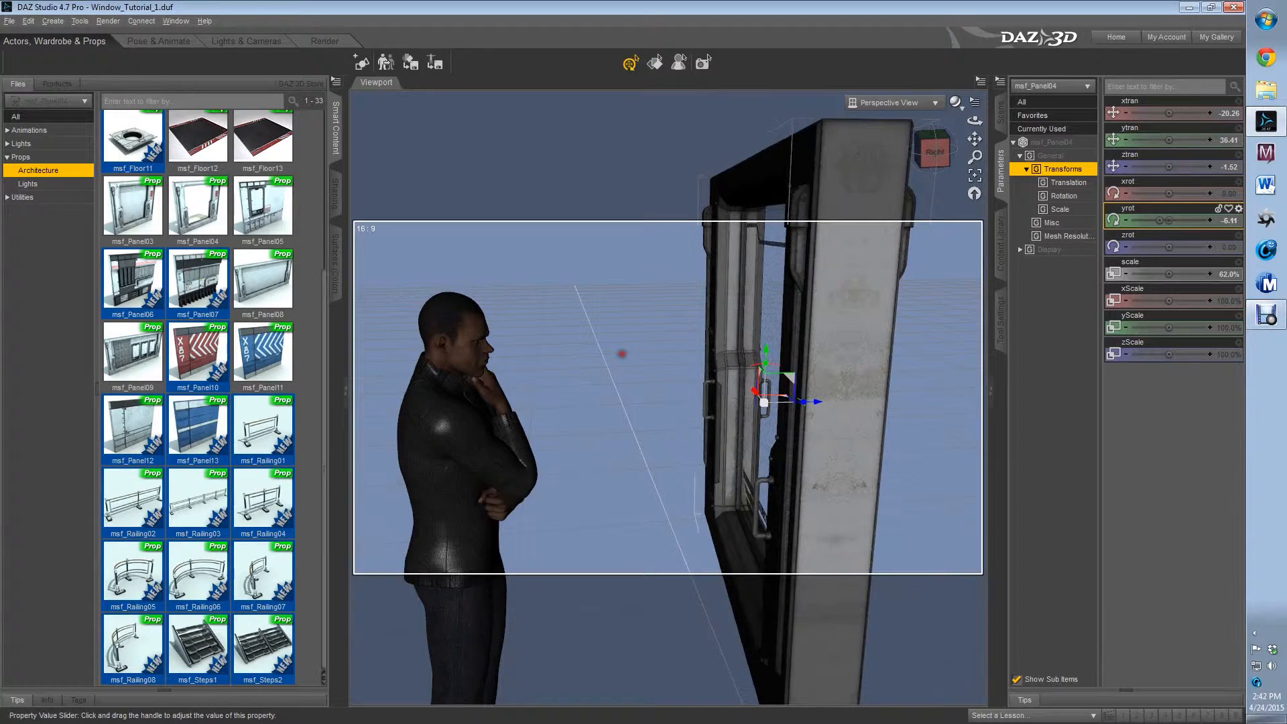
left_click(934, 151)
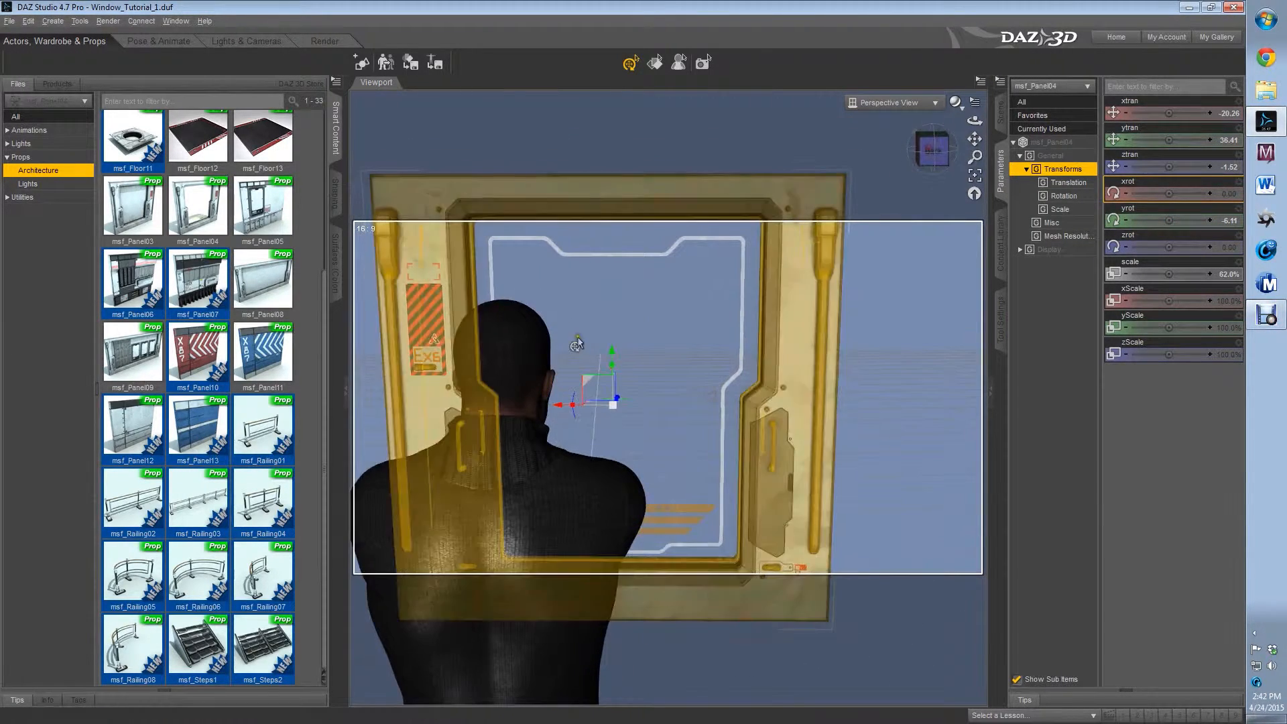
scroll(621, 423, "down", 6)
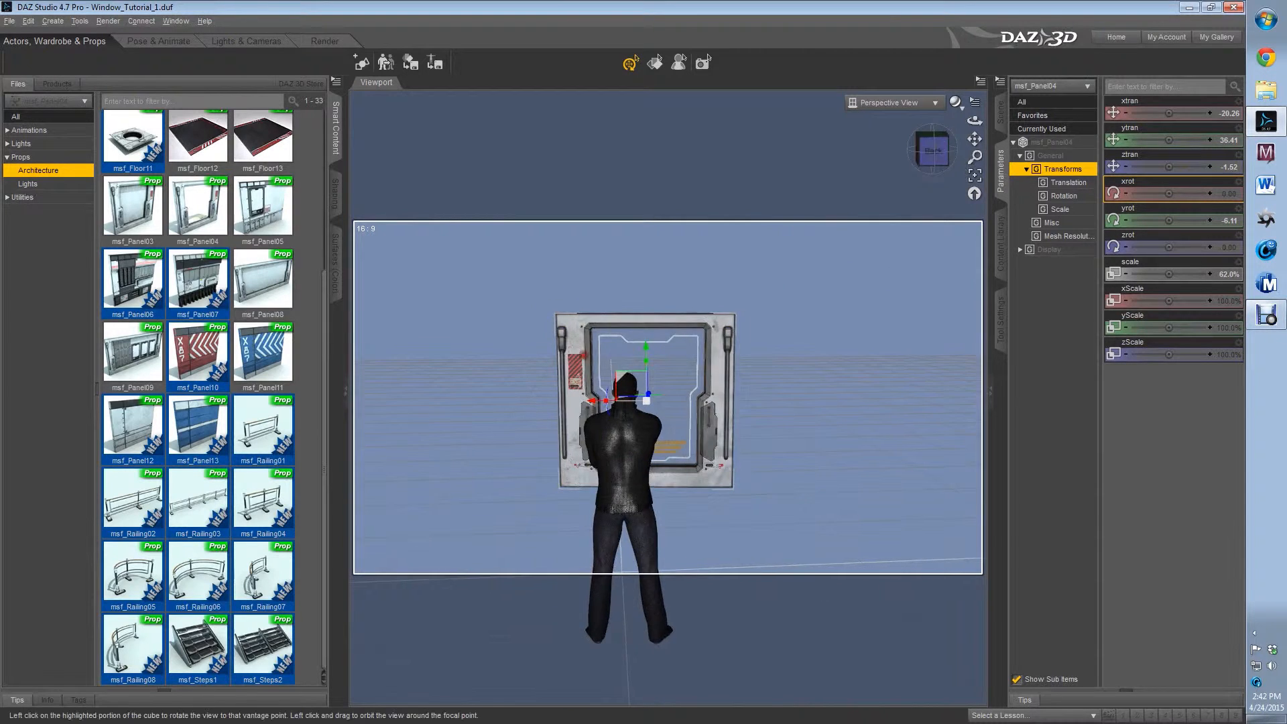
left_click_drag(934, 152, 891, 160)
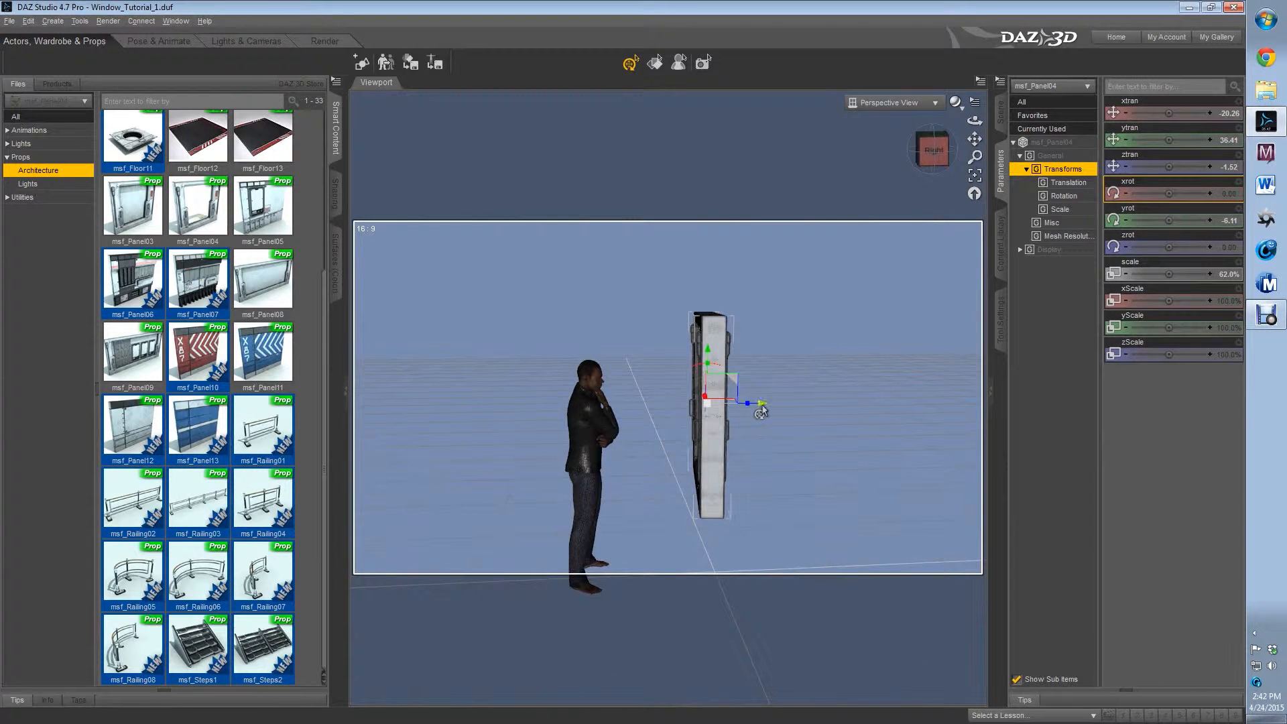
left_click_drag(762, 410, 752, 411)
Examine how the window panel frames the figure from behind at several distances, and clear the selection
left_click(949, 151)
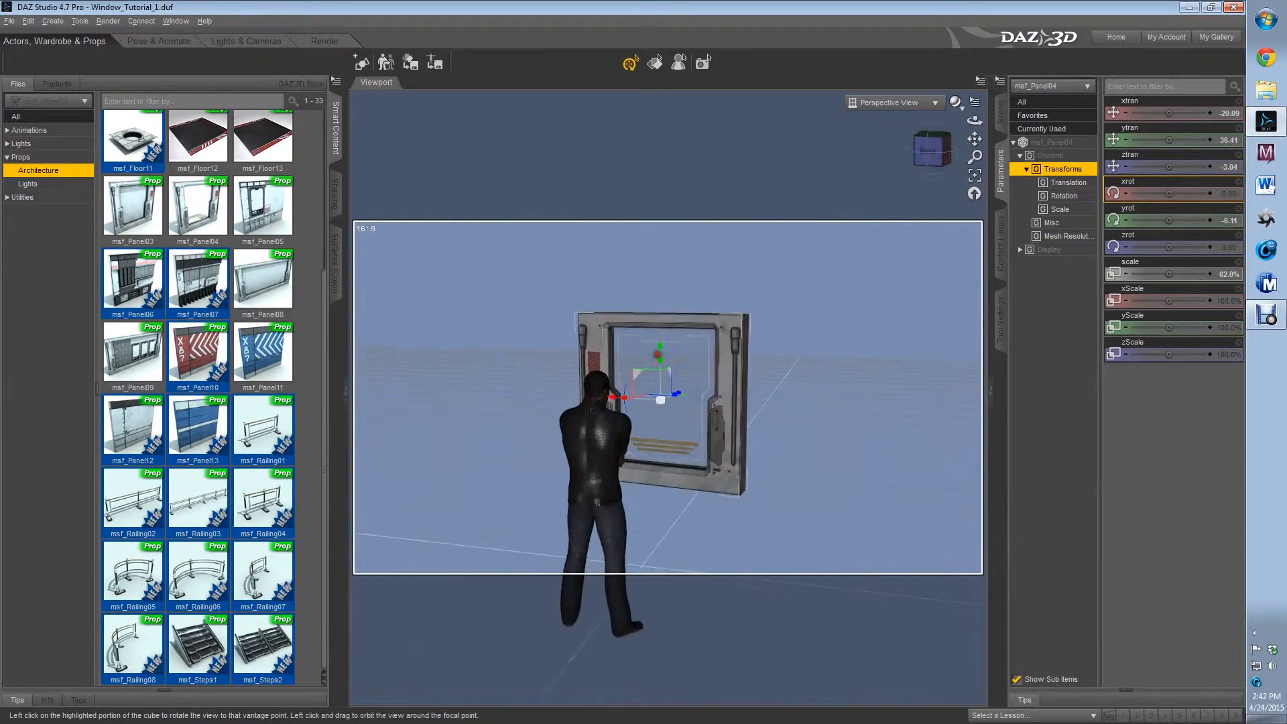
scroll(778, 385, "up", 8)
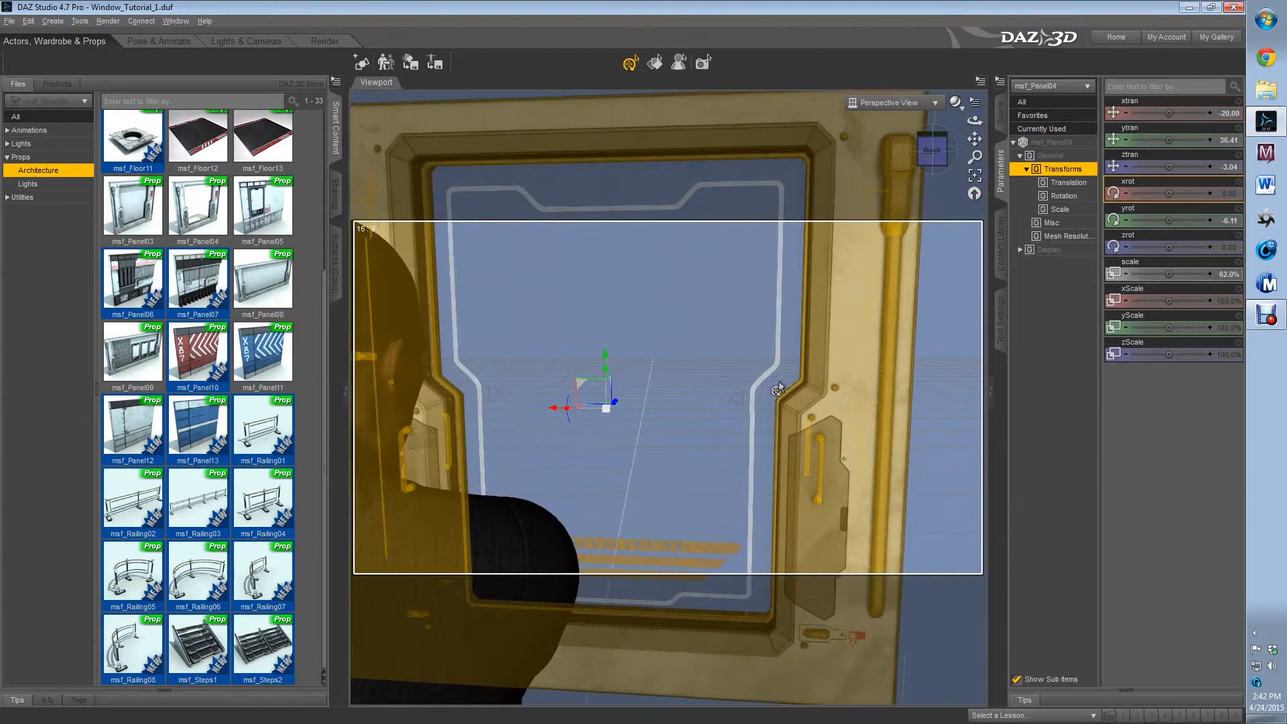
scroll(542, 356, "down", 4)
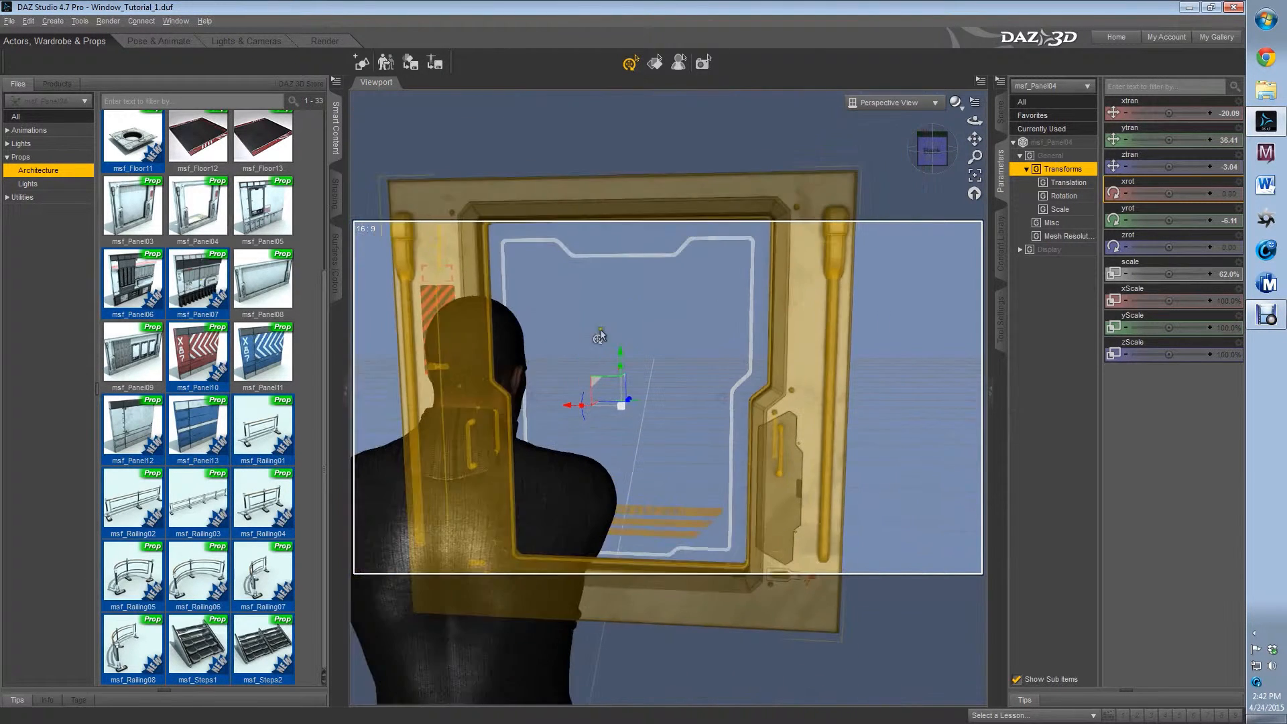
scroll(901, 206, "up", 1)
left_click_drag(927, 159, 928, 159)
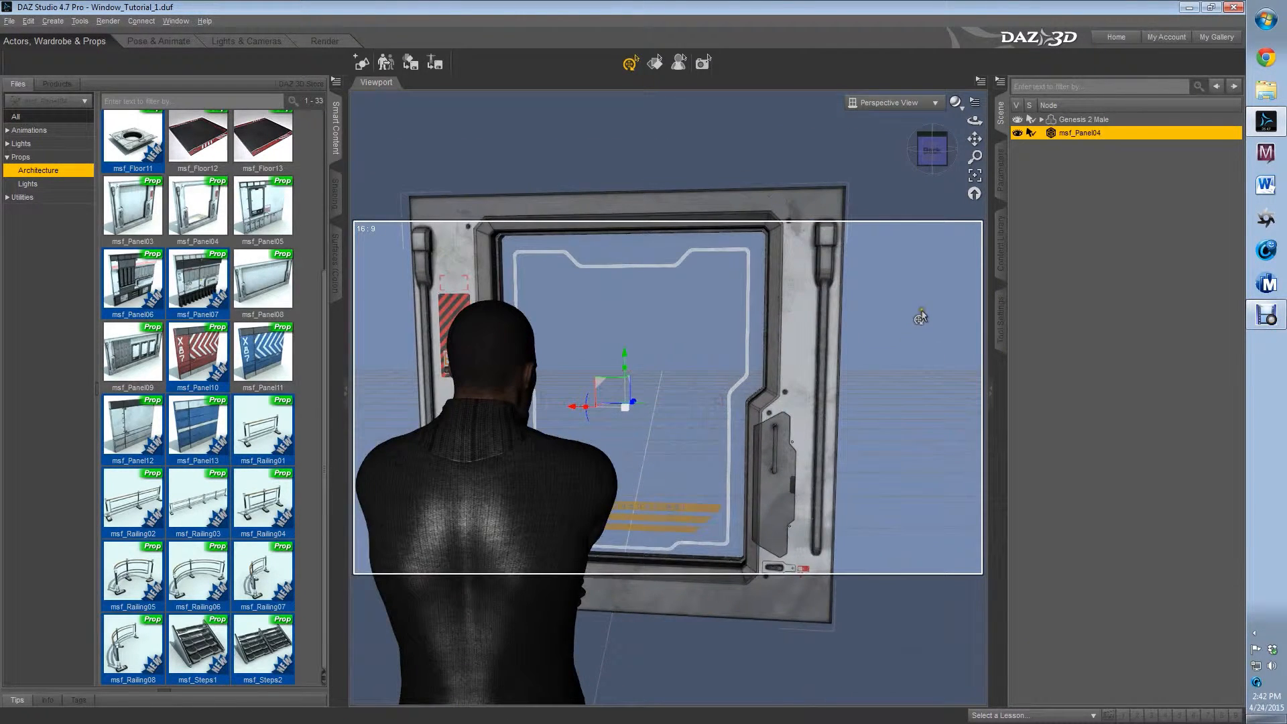
left_click(921, 312)
scroll(854, 335, "down", 4)
scroll(854, 334, "up", 5)
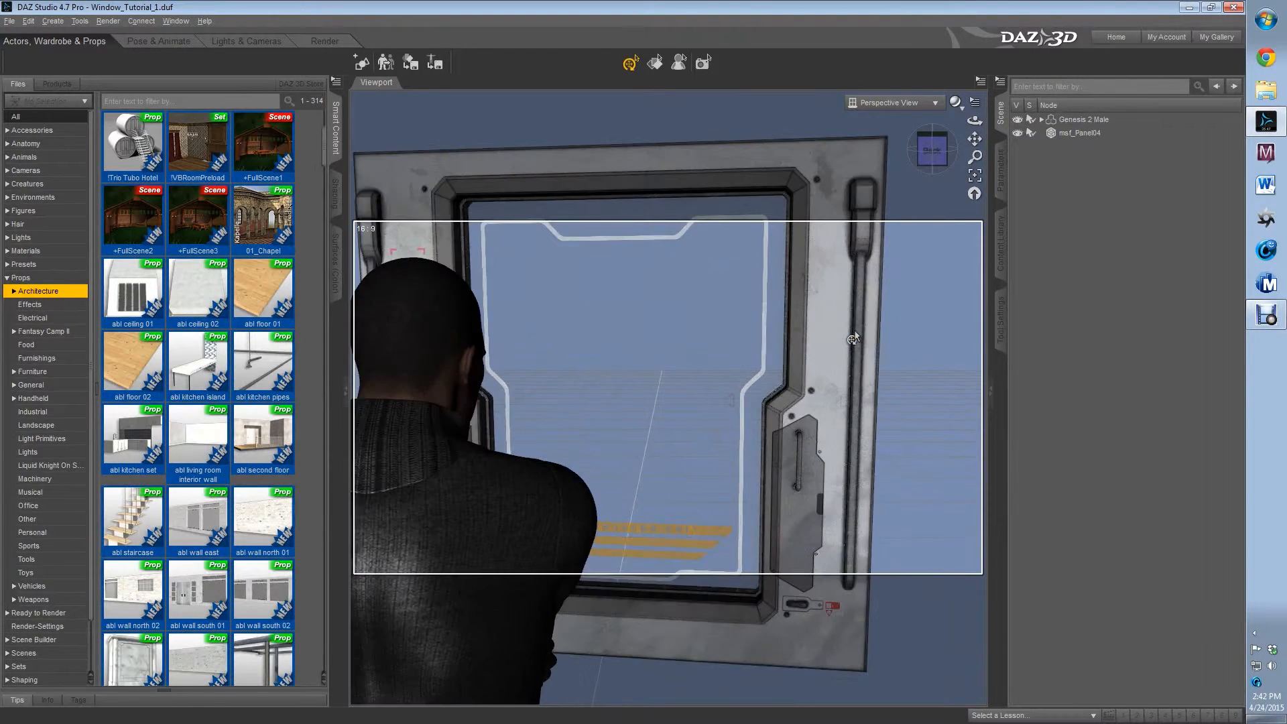
scroll(853, 337, "down", 4)
Add an AoA Ambient Light and two AoA Advanced Spot Lights to the scene
mouse_move(931, 150)
left_mouse_down()
mouse_move(1052, 158)
mouse_move(987, 181)
left_mouse_up()
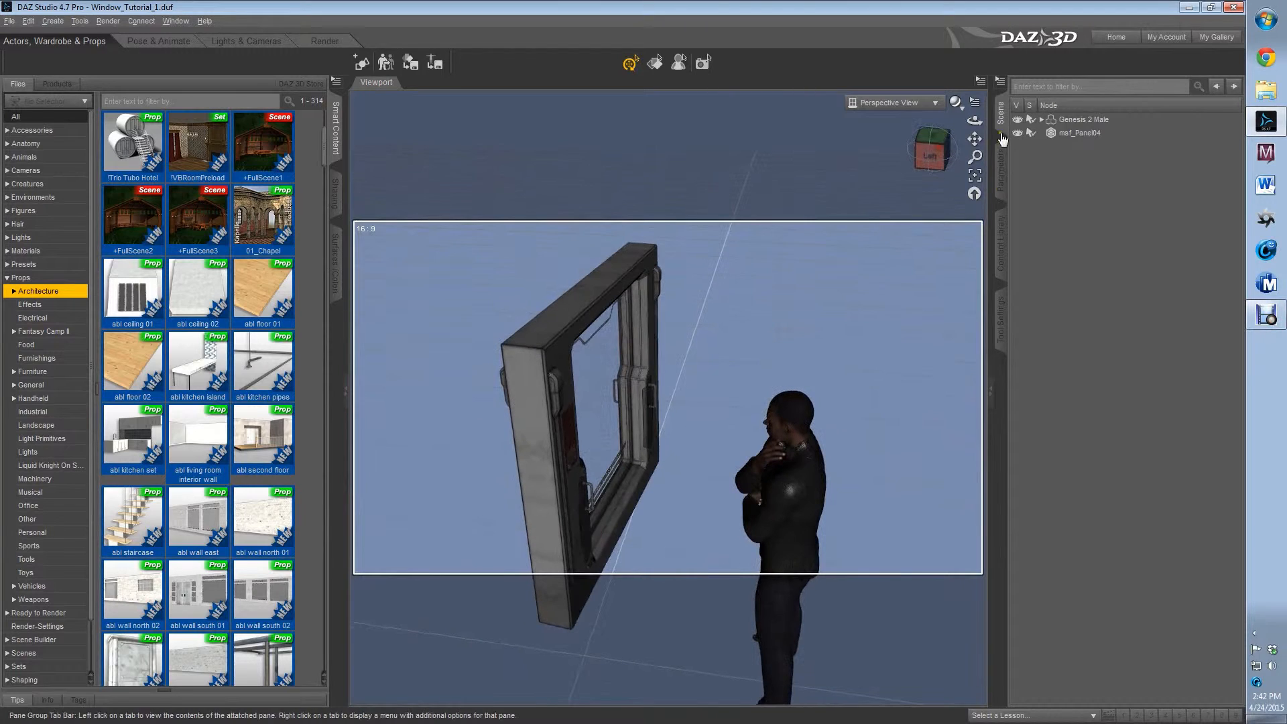
left_click(1002, 171)
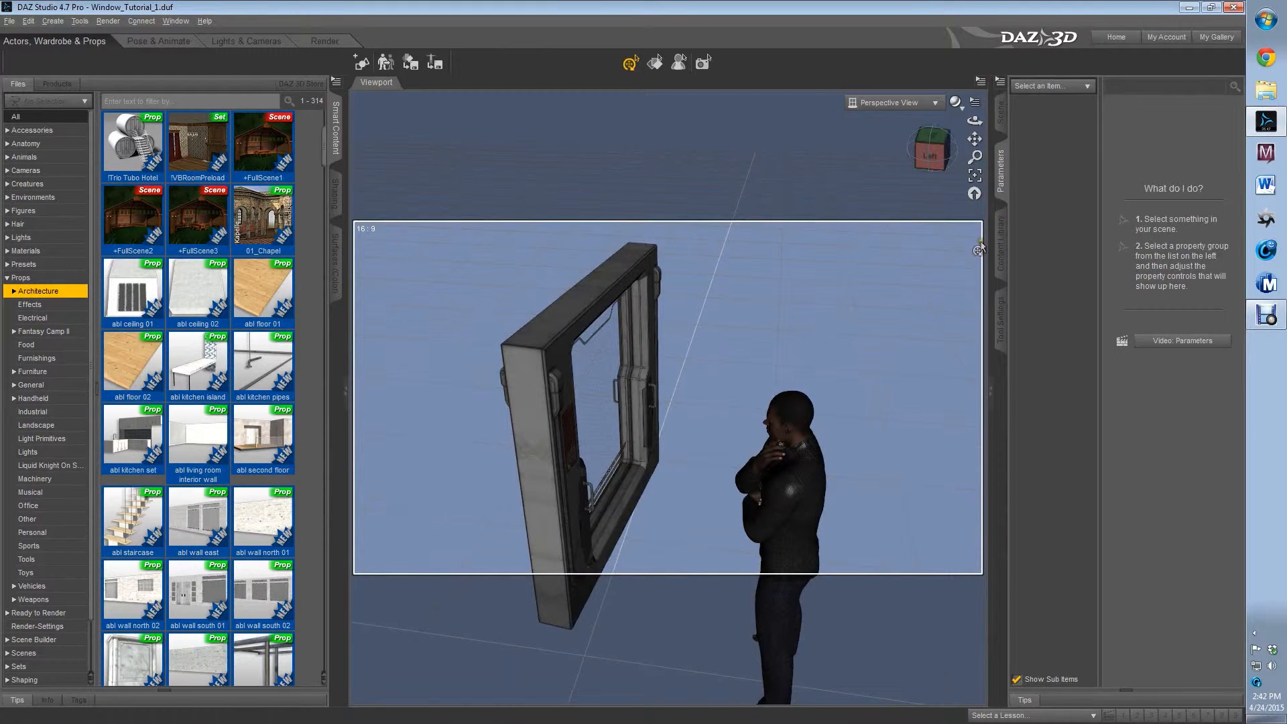
left_click(1001, 243)
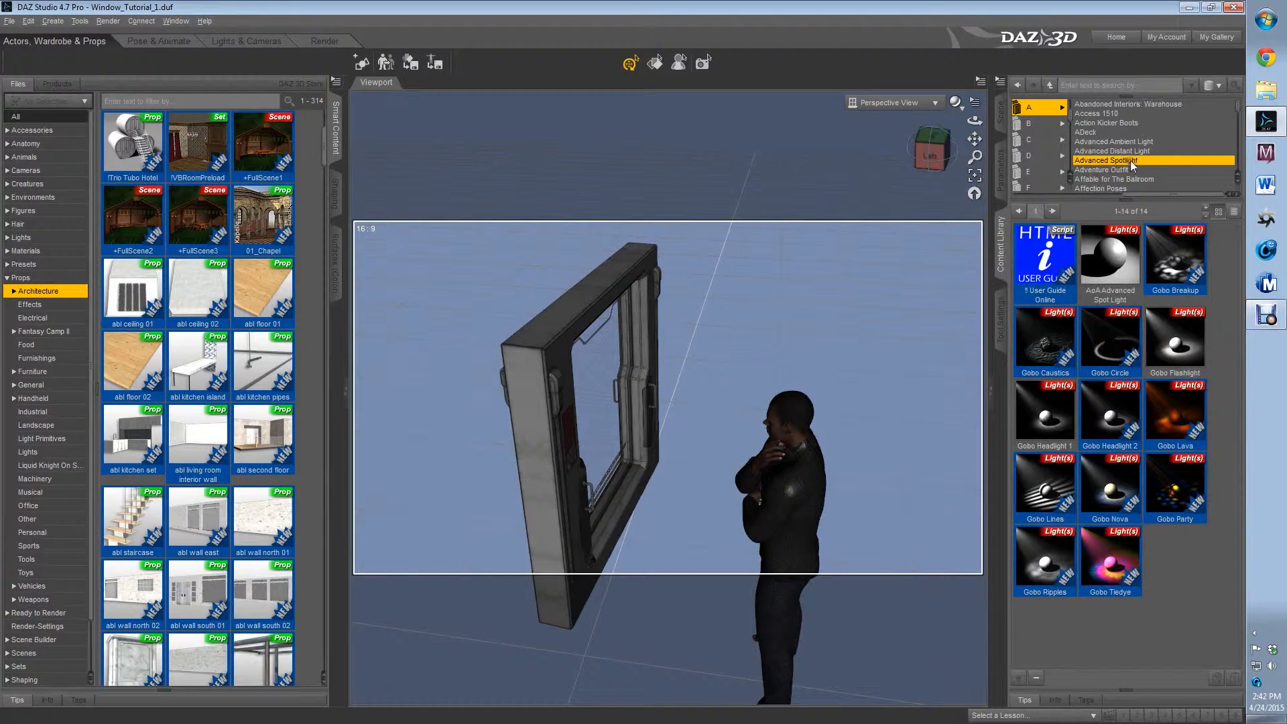
left_click(1139, 142)
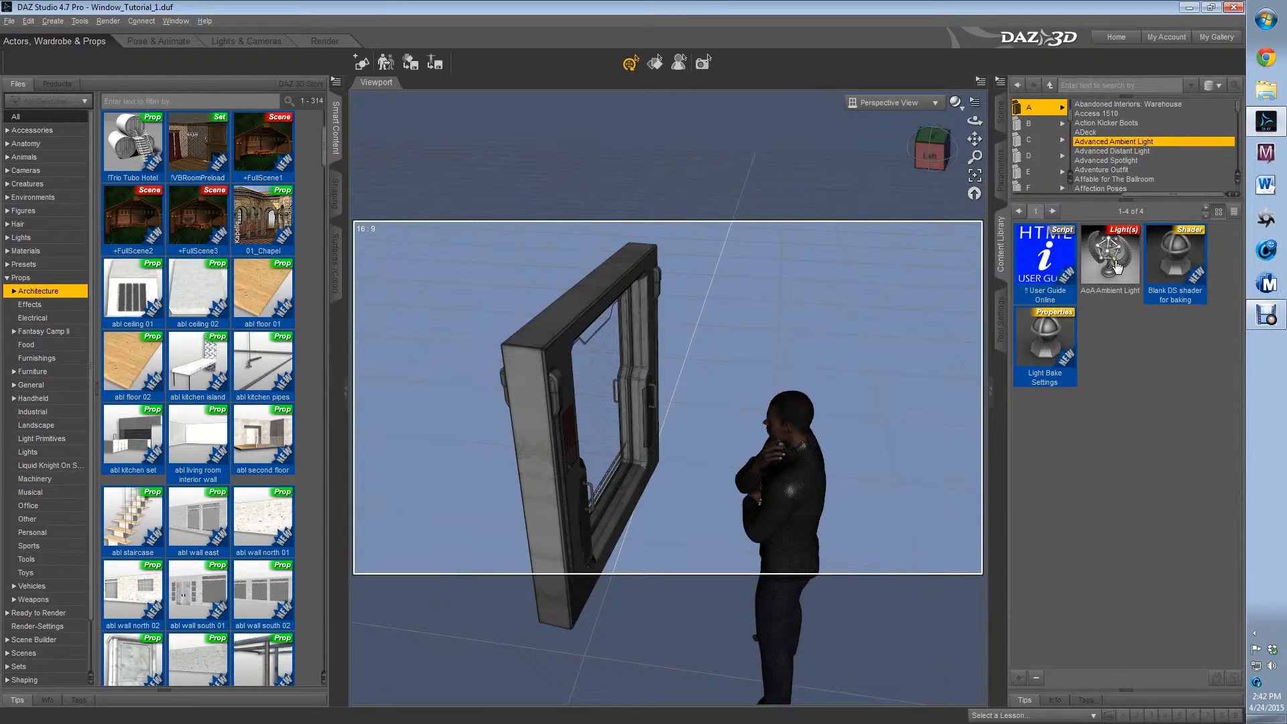
double_click(1116, 267)
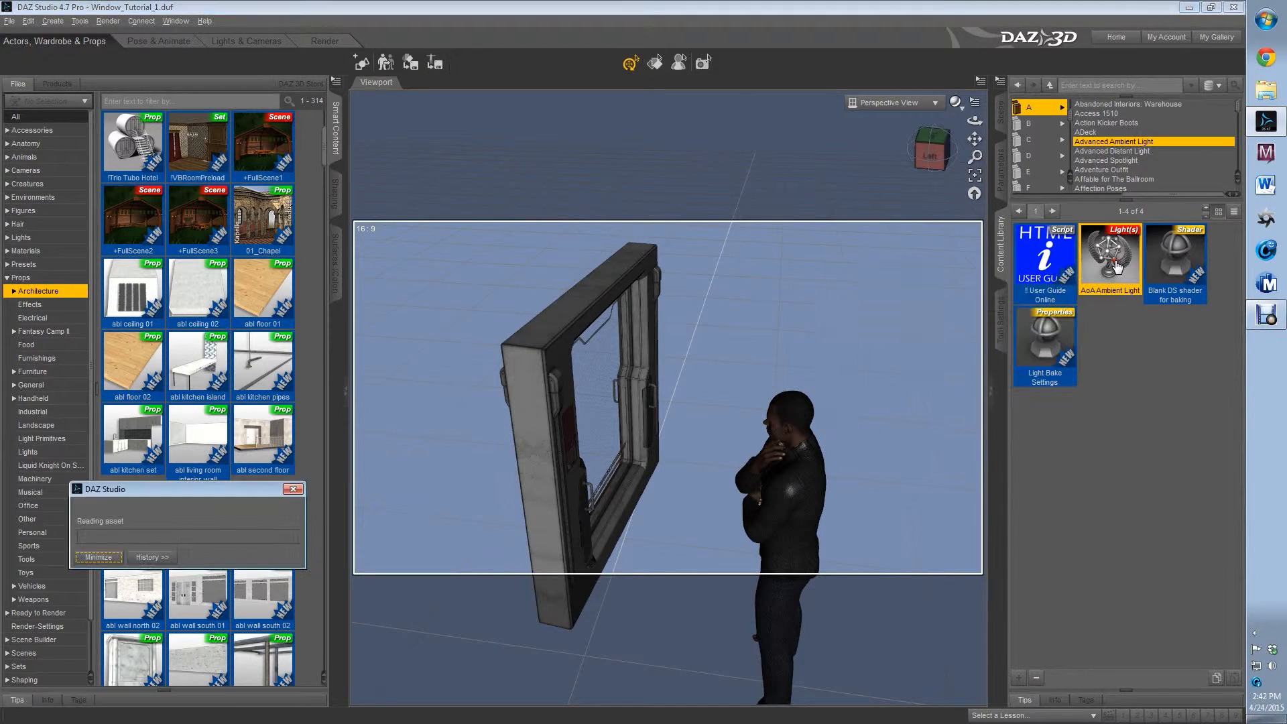
left_click(1127, 159)
double_click(1119, 287)
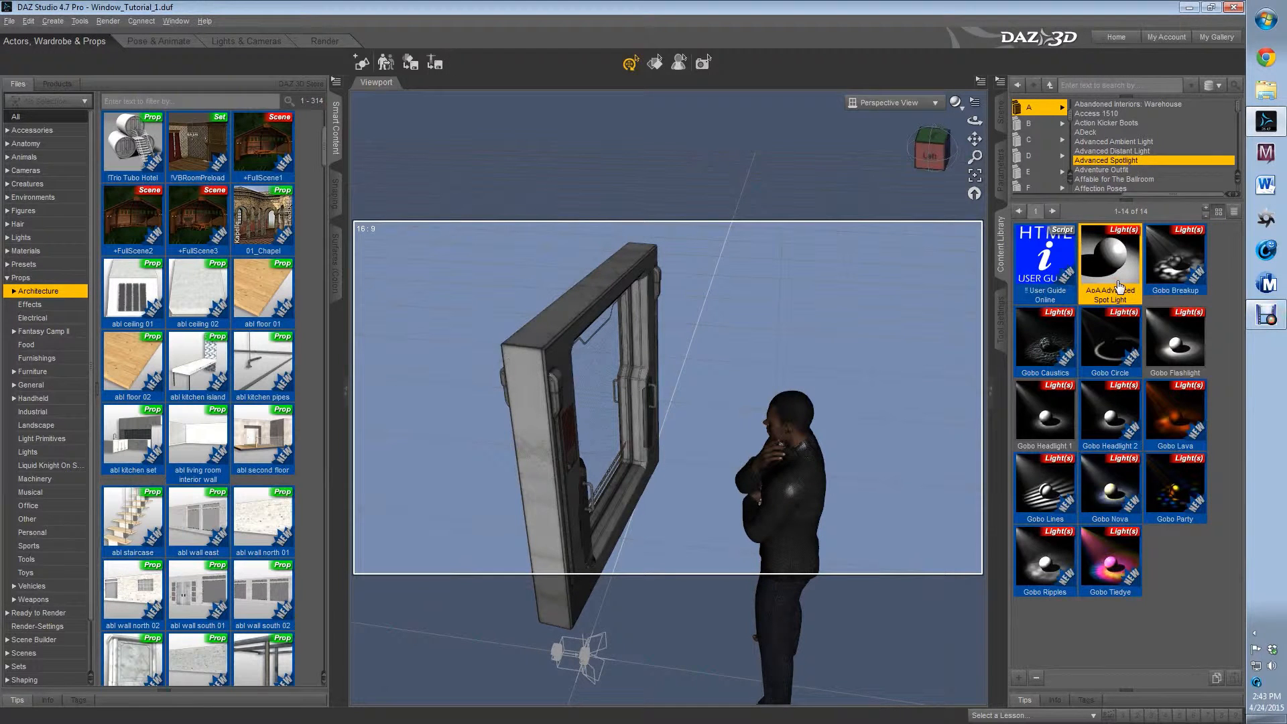
Look through the first Advanced Spot Light and position it so it shines on the figure and window panel from the left side
left_click(917, 102)
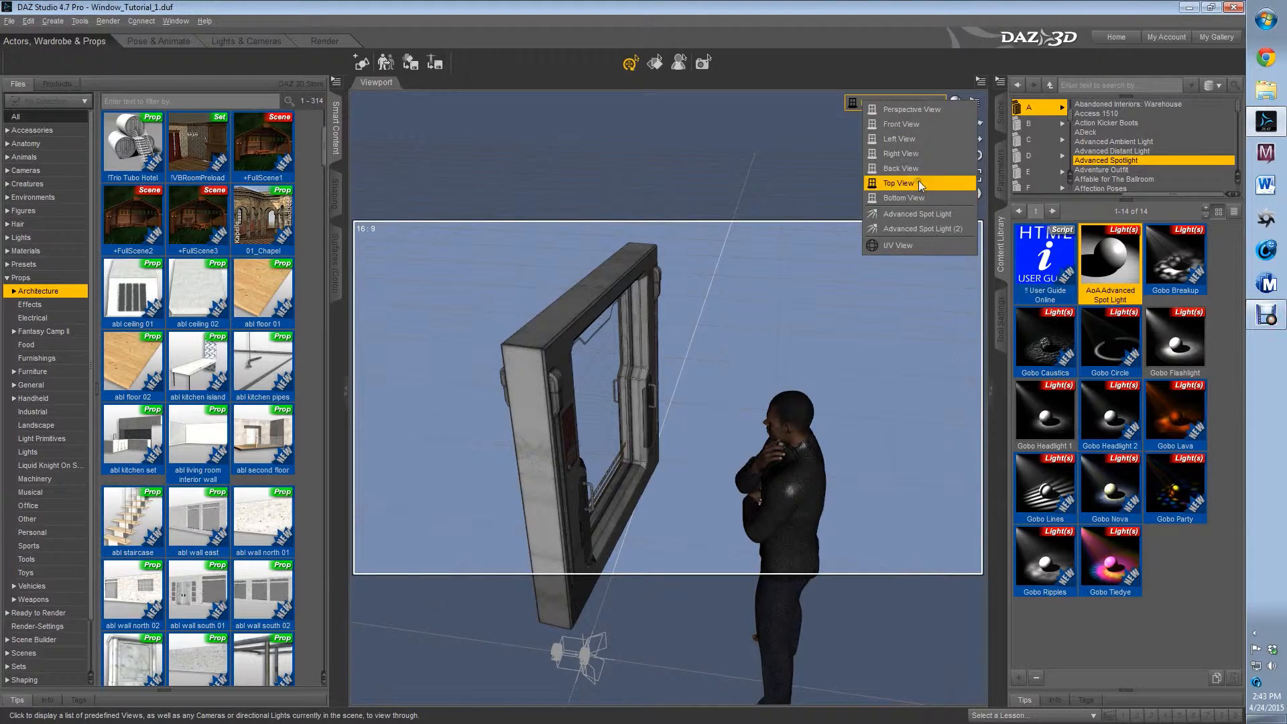
left_click(918, 213)
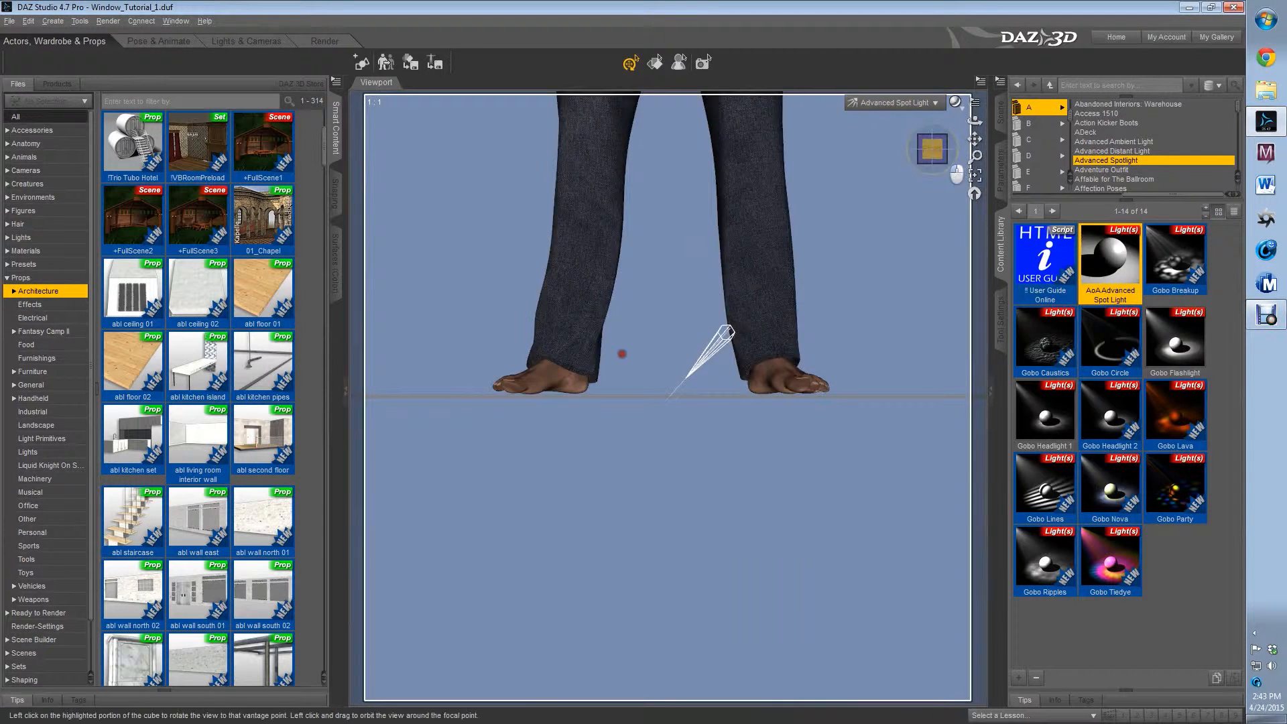
left_click_drag(621, 354, 784, 354)
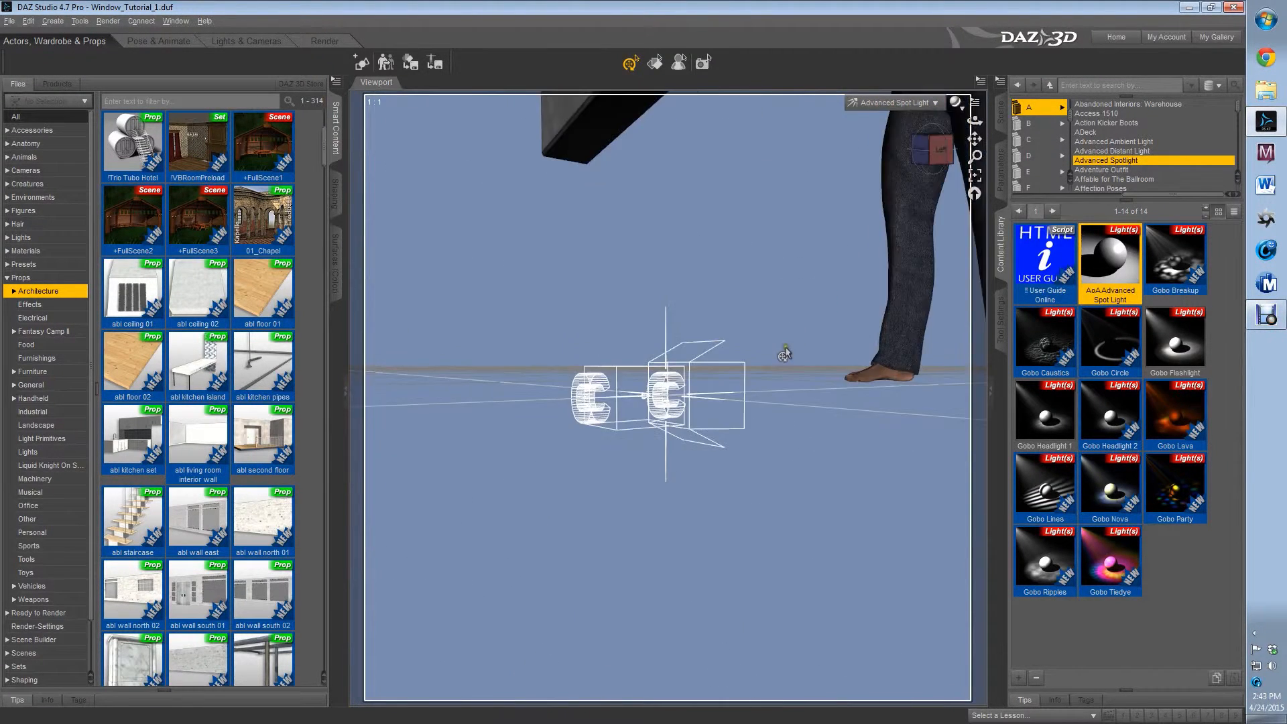
scroll(785, 353, "down", 6)
left_click_drag(952, 152, 951, 143)
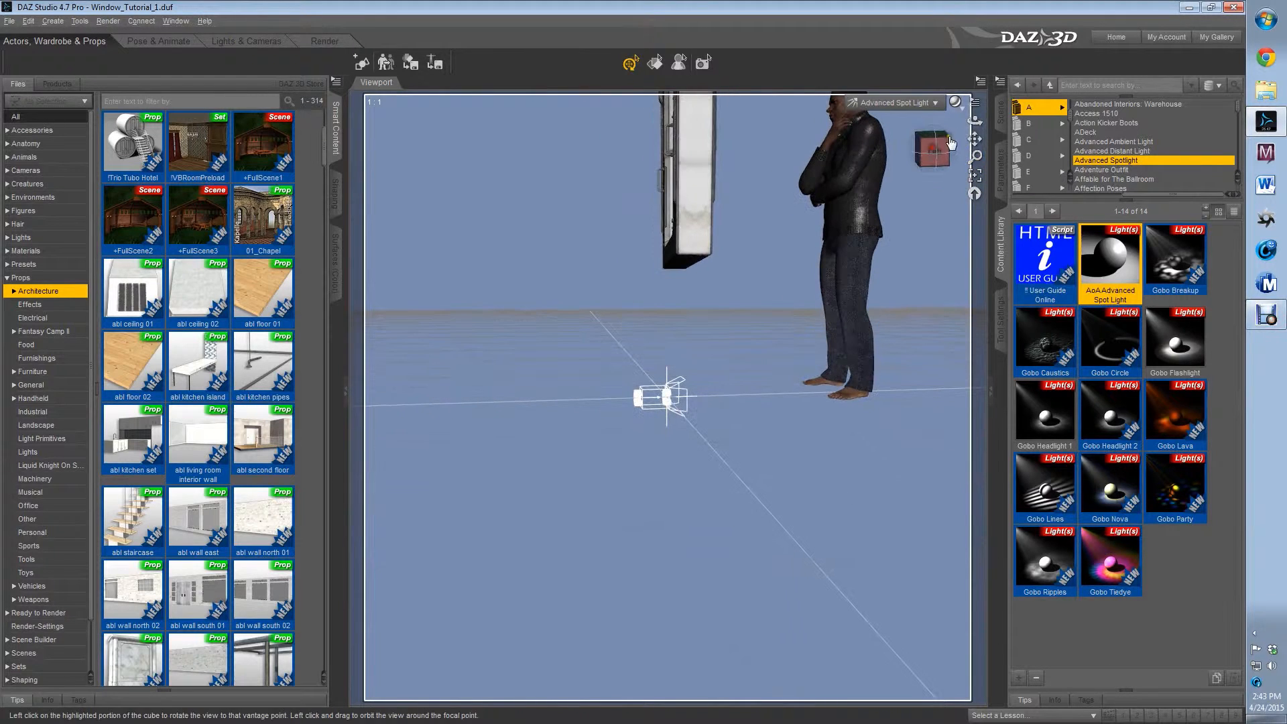
left_click(950, 143)
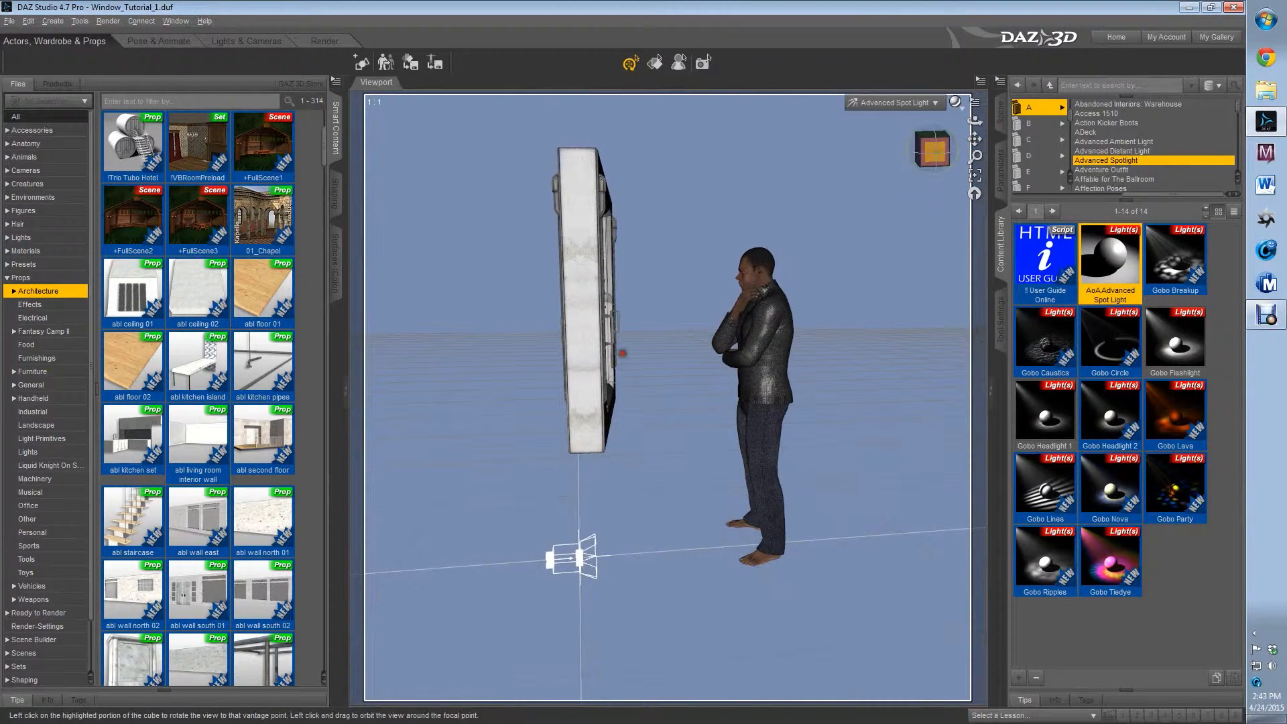
mouse_move(933, 156)
left_mouse_down()
mouse_move(956, 155)
mouse_move(938, 159)
left_mouse_up()
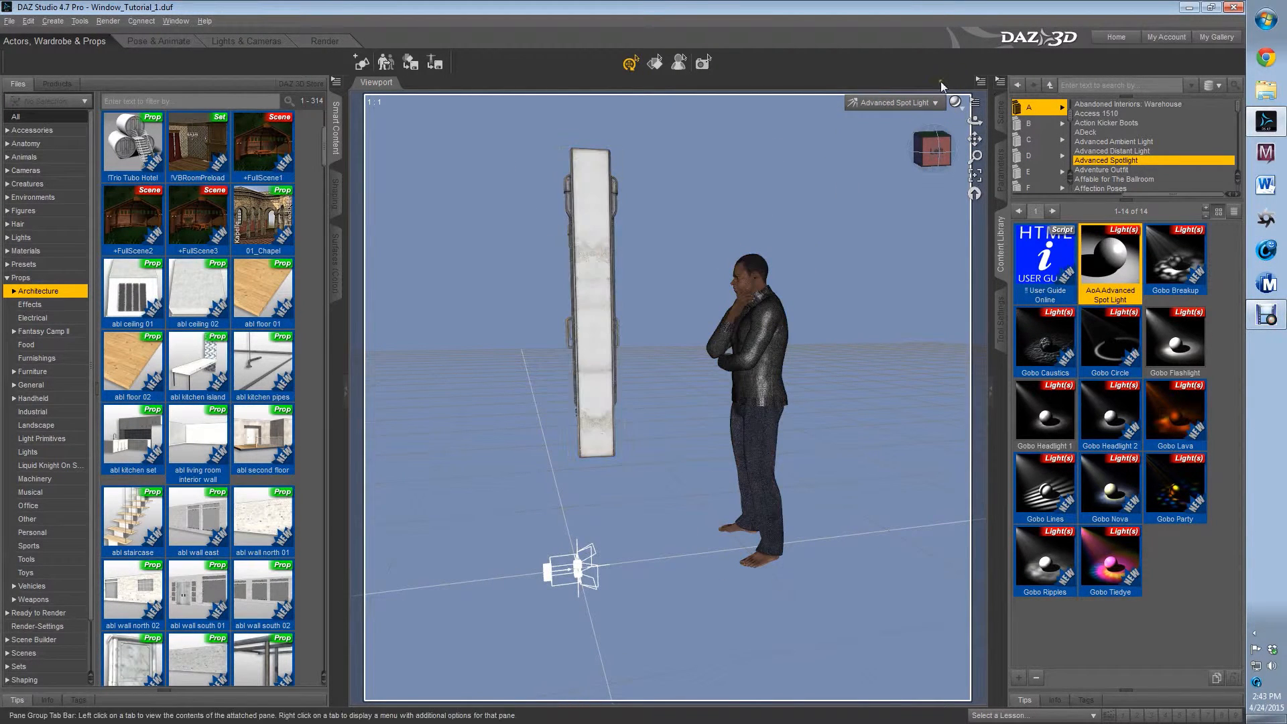
Look through Advanced Spot Light (2), place it high behind the figure aimed down toward the window panel, and return to Perspective View
left_click(930, 103)
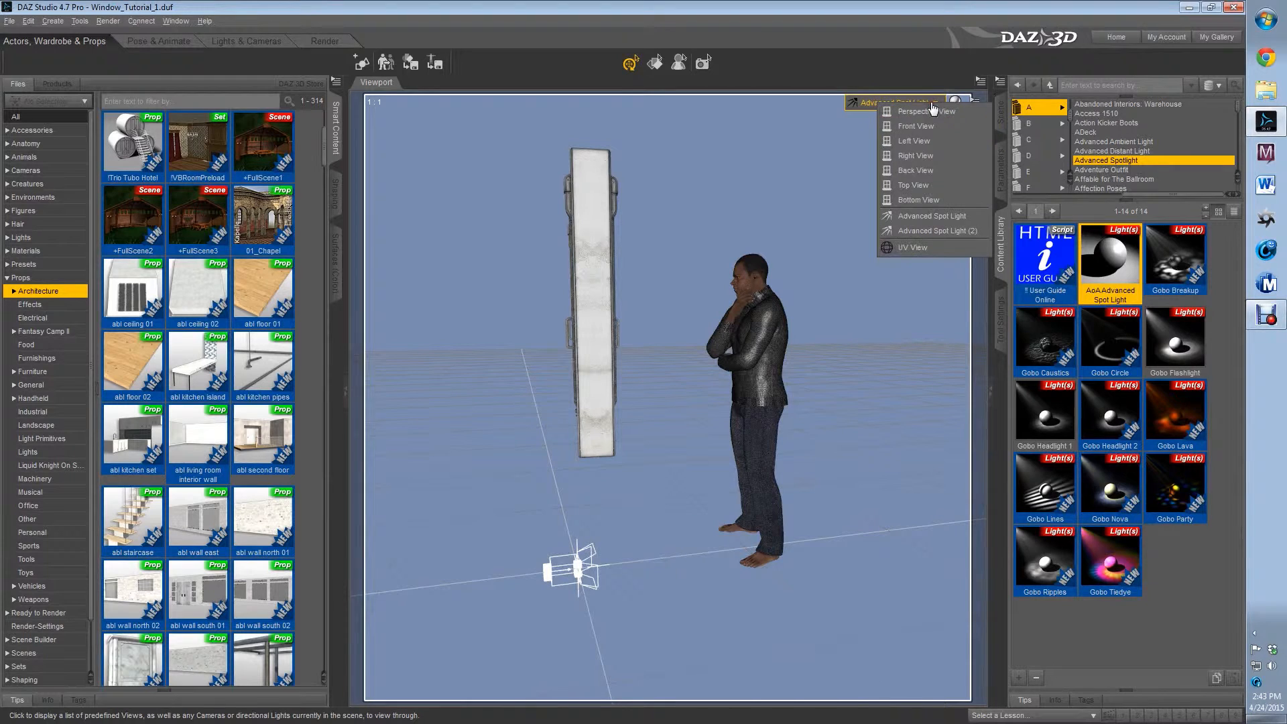
left_click(951, 232)
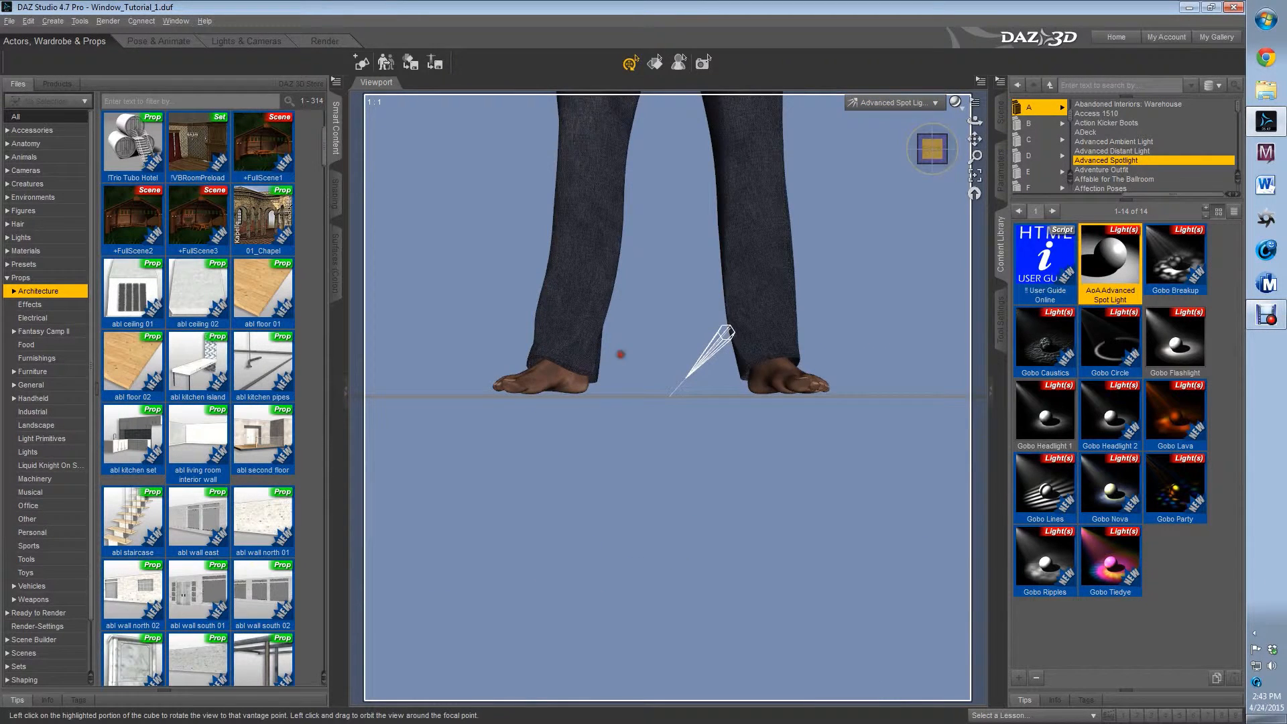
mouse_move(620, 353)
left_mouse_down()
mouse_move(560, 364)
mouse_move(620, 367)
mouse_move(620, 353)
left_mouse_up()
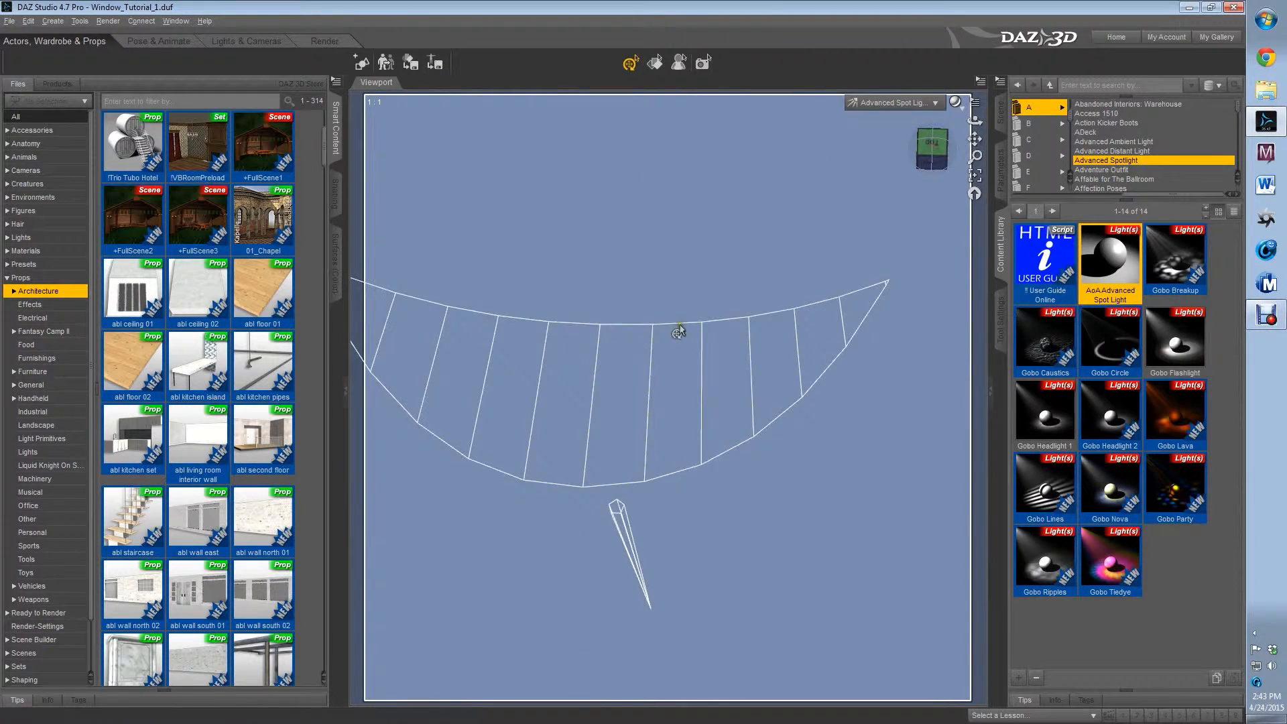
scroll(680, 329, "down", 12)
scroll(699, 403, "up", 3)
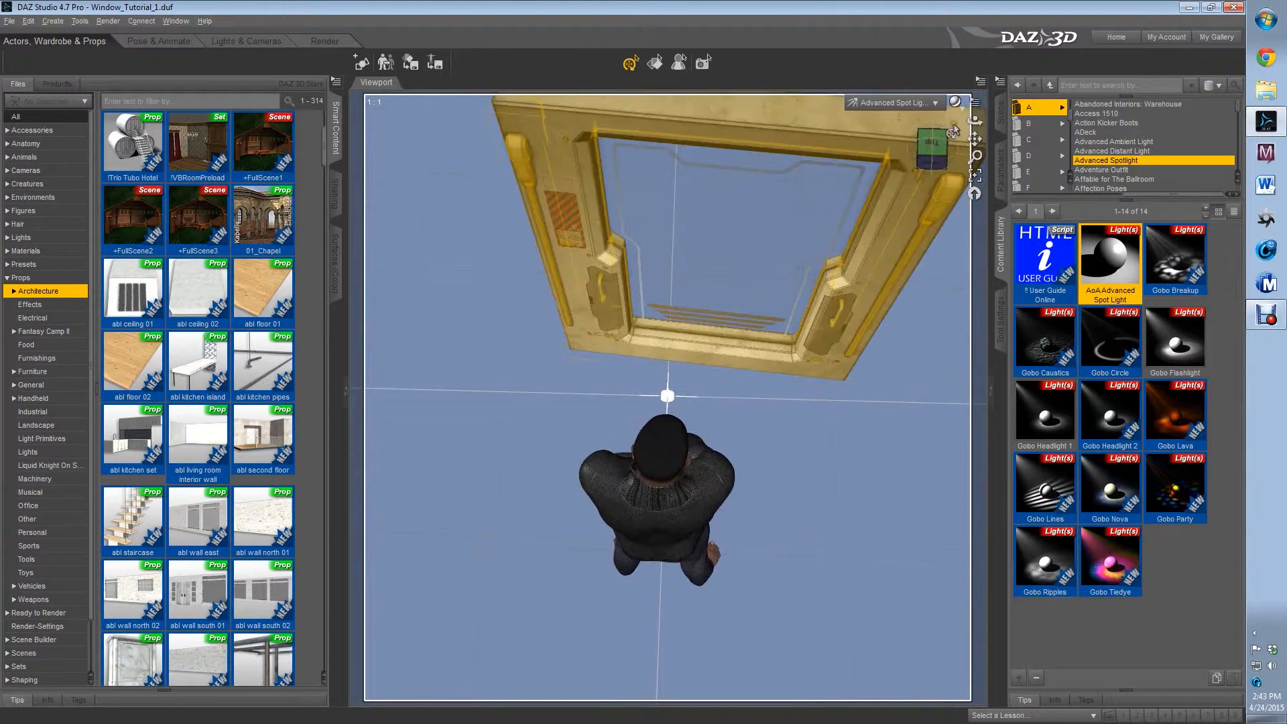
left_click(1000, 112)
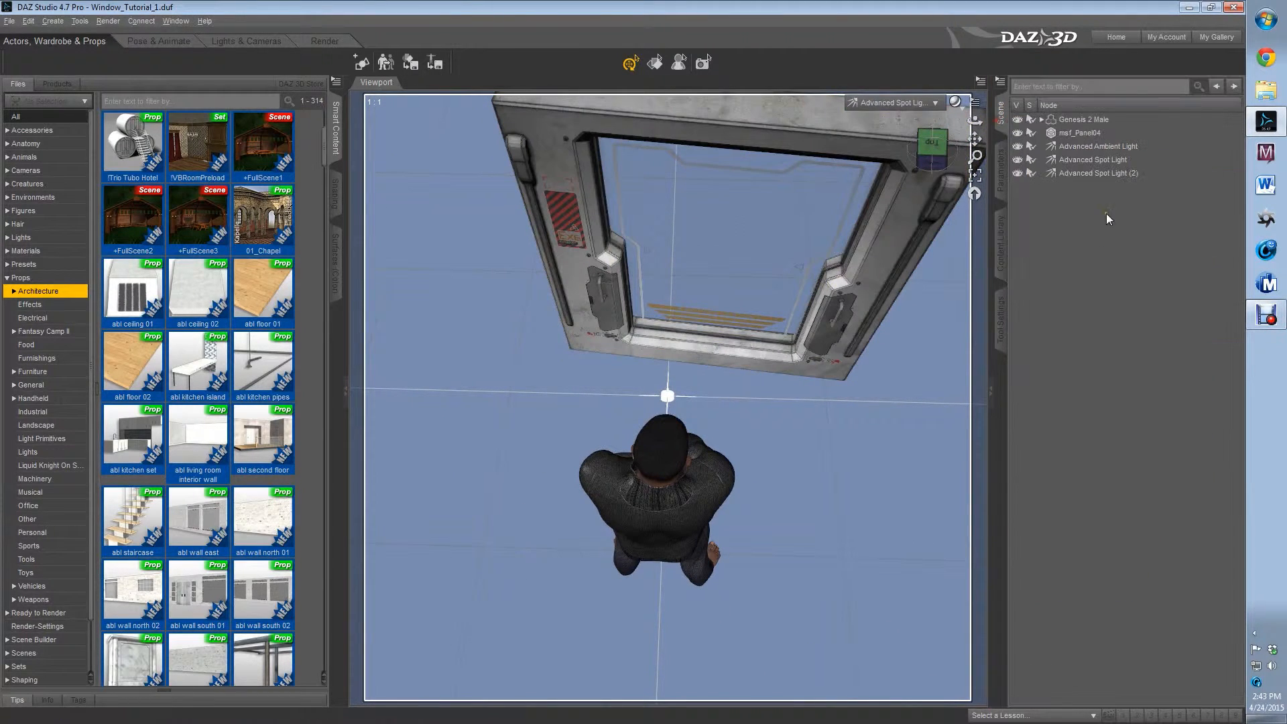
left_click(1099, 172)
left_click_drag(974, 139, 975, 110)
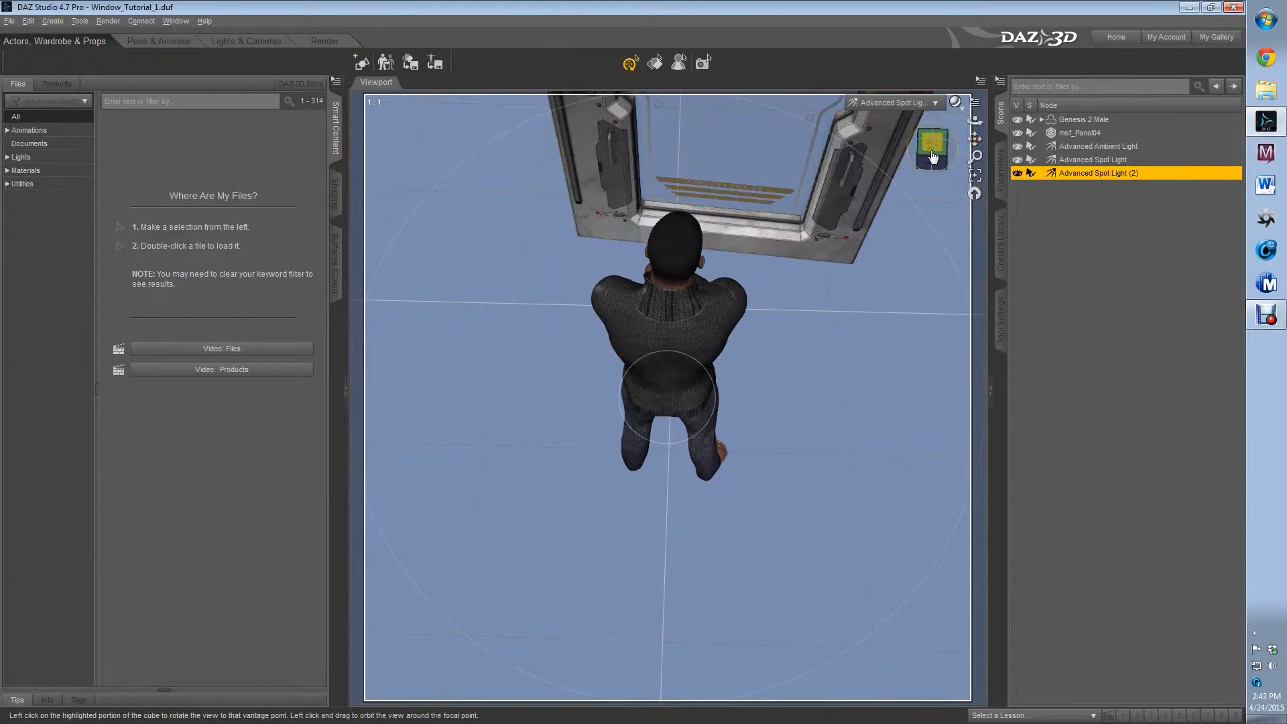
left_click(932, 144)
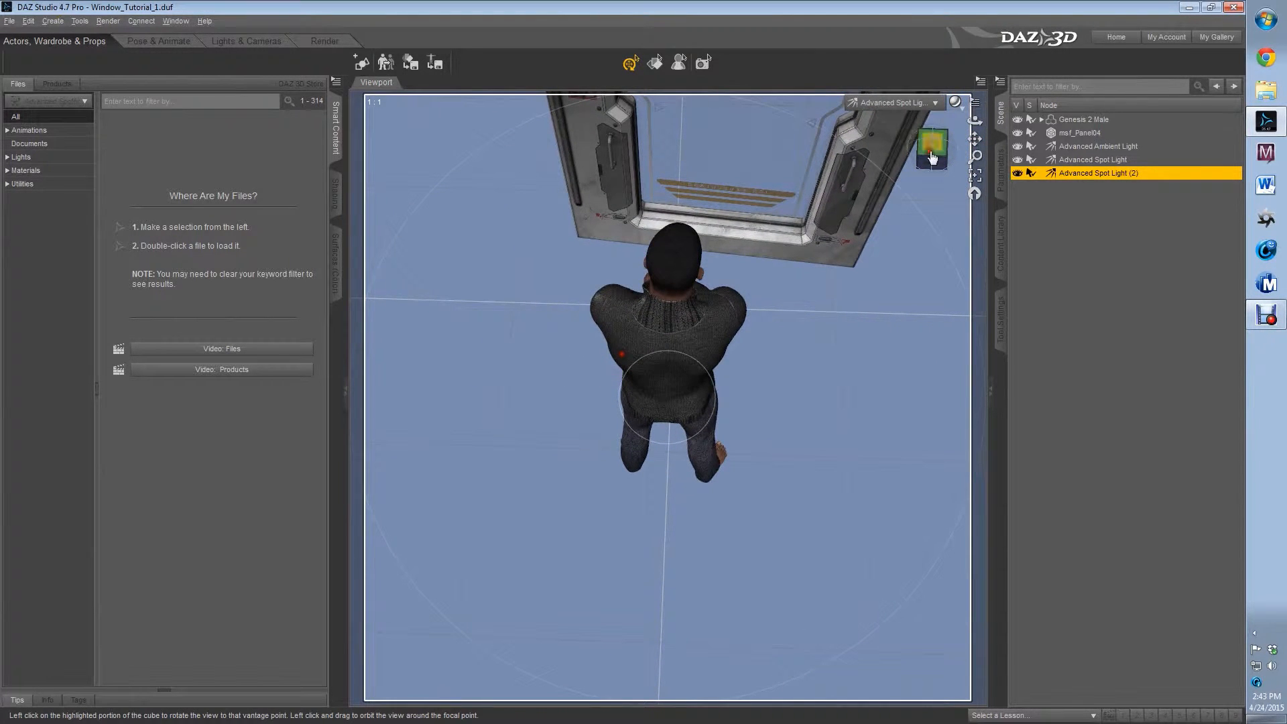
left_click(932, 106)
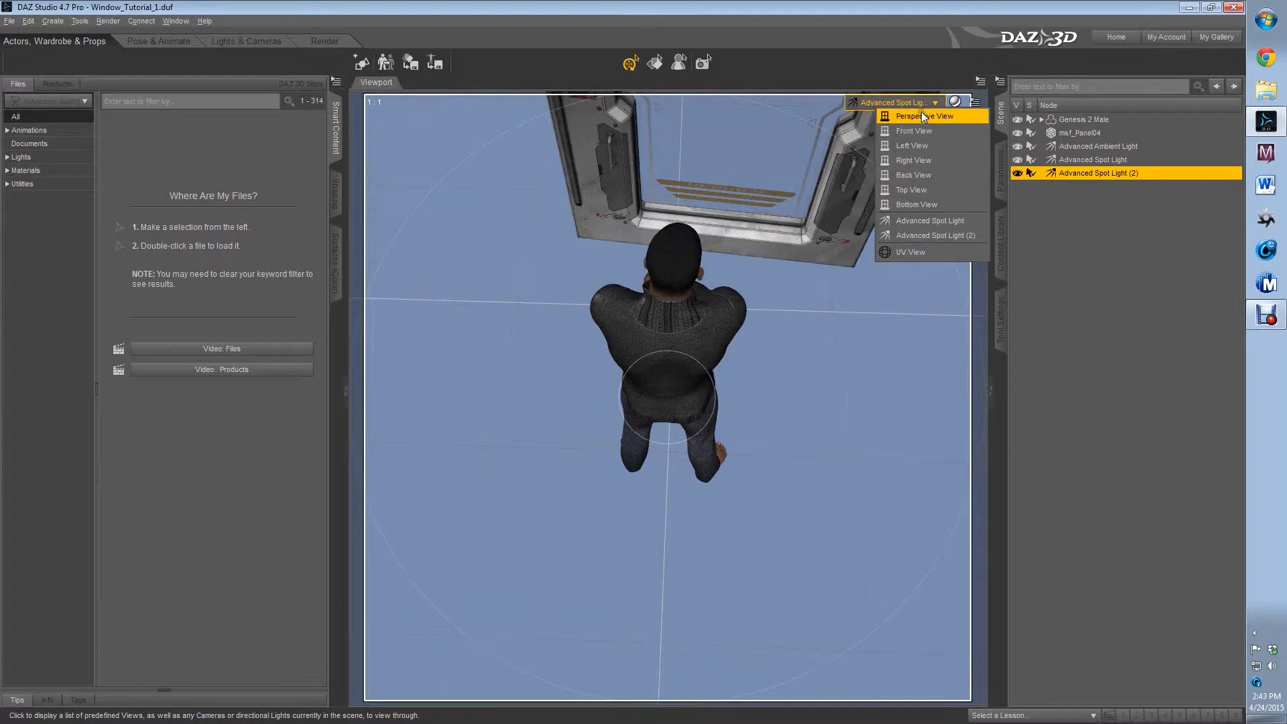
left_click(922, 116)
Raise the Advanced Ambient Light to window height and move it into the gap between the figure and the window panel
left_click(931, 148)
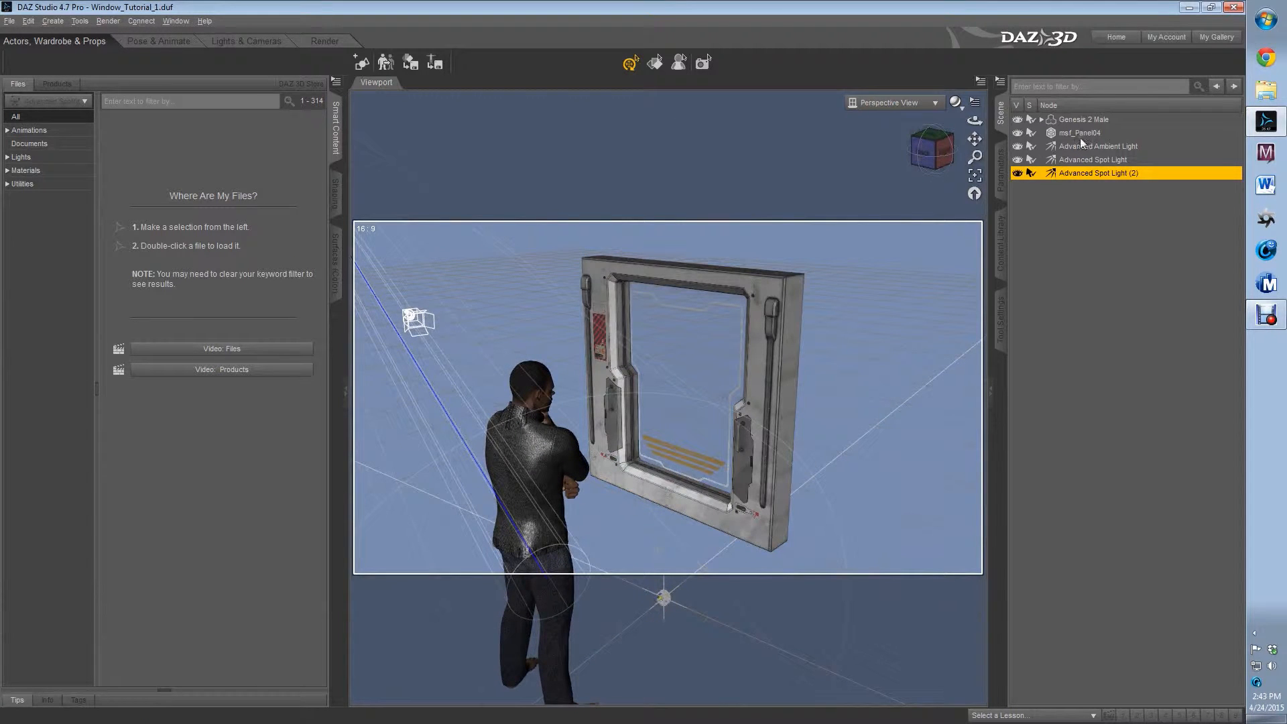
left_click(1104, 147)
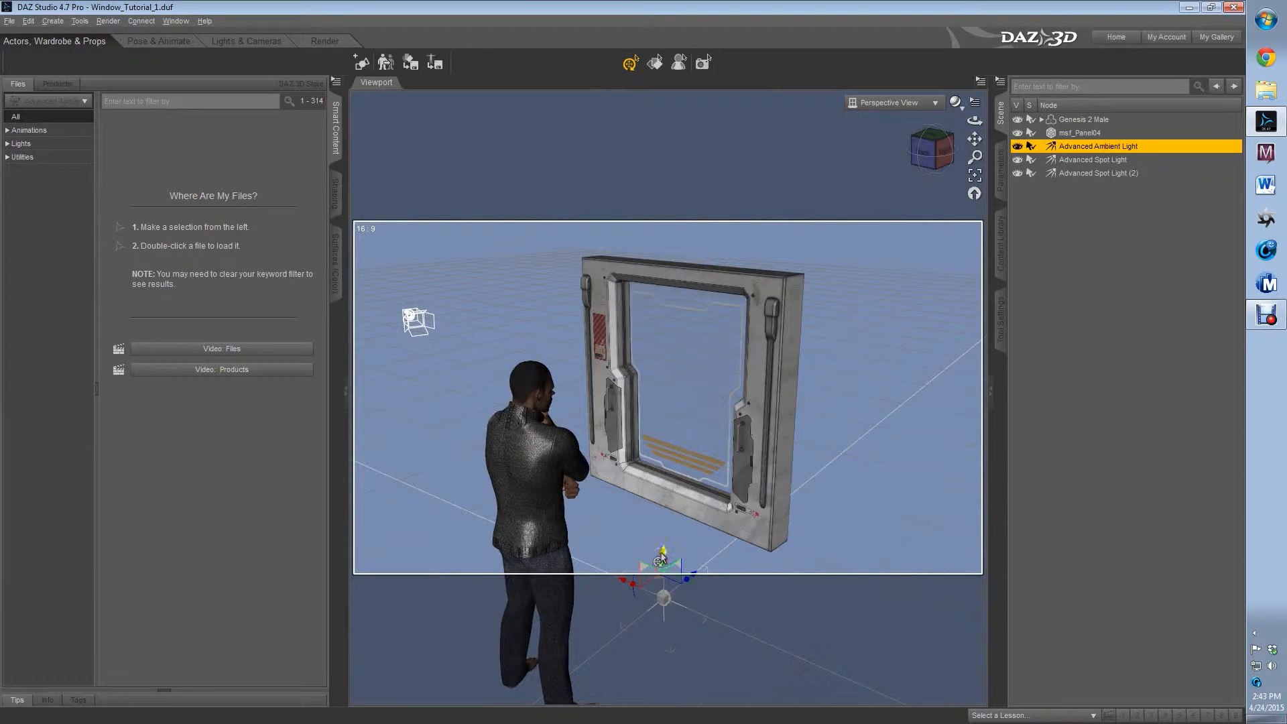
left_click_drag(662, 560, 663, 352)
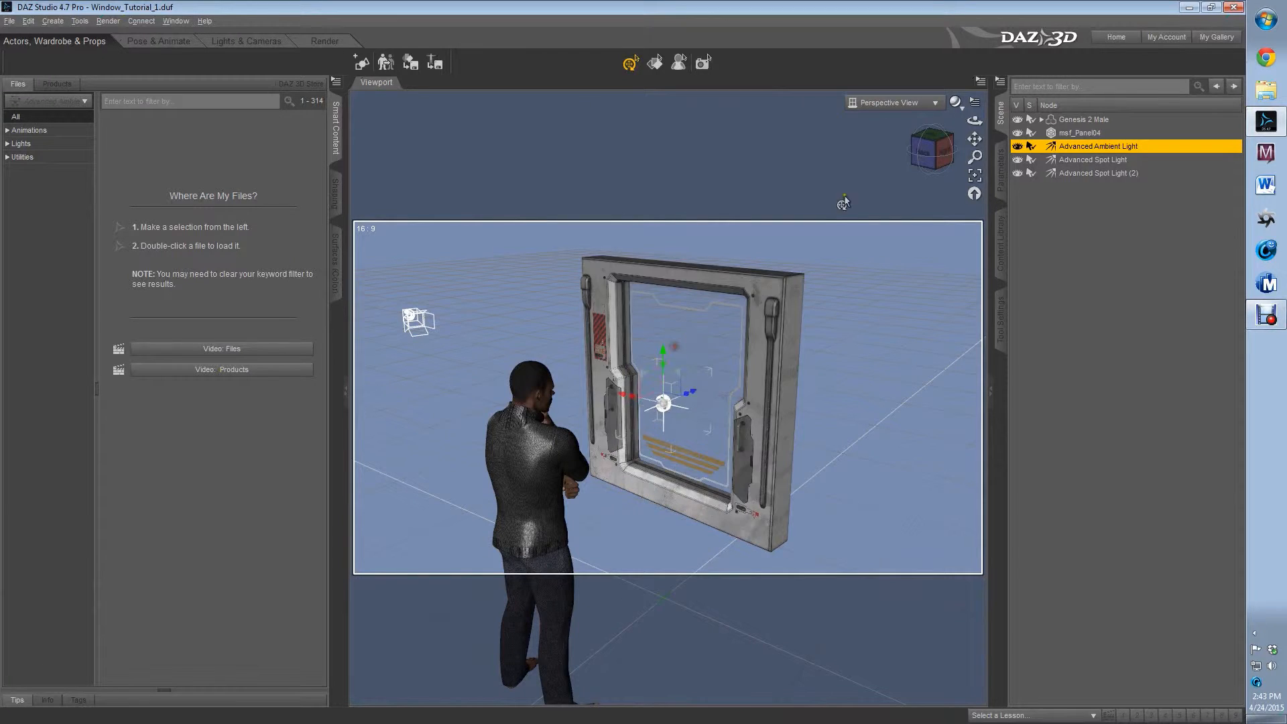
left_click(947, 158)
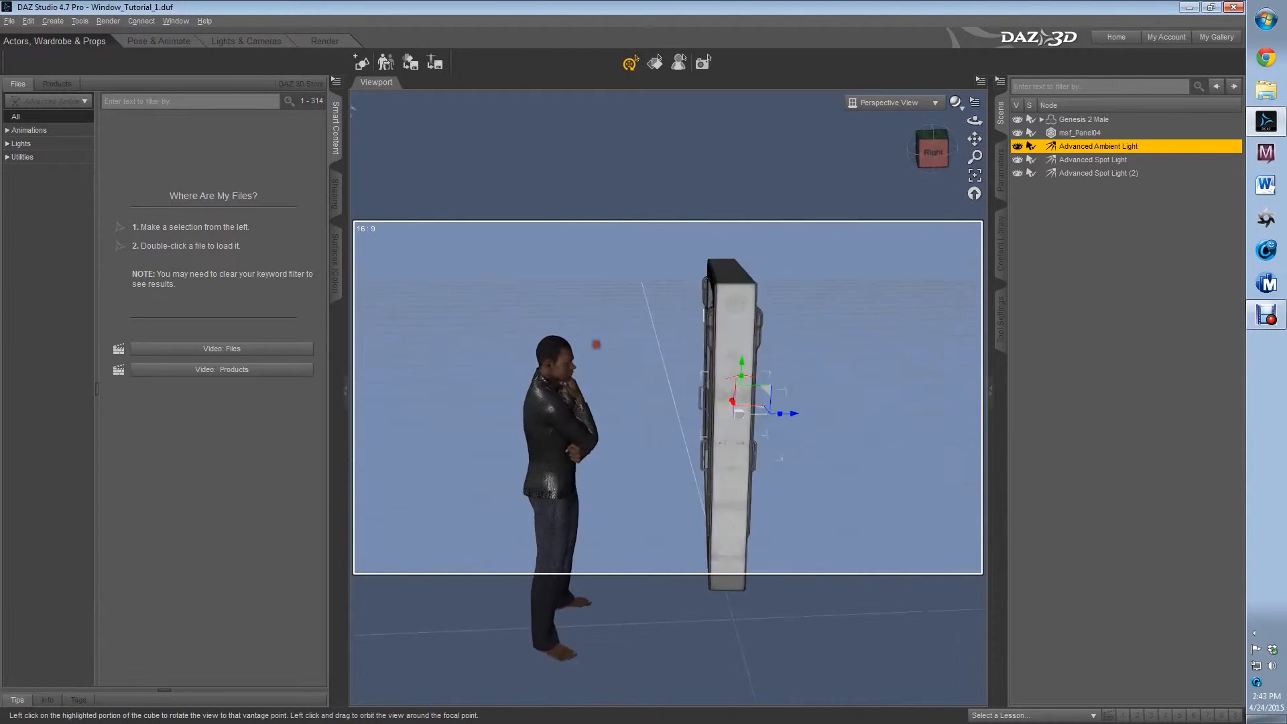
left_click_drag(817, 437, 717, 434)
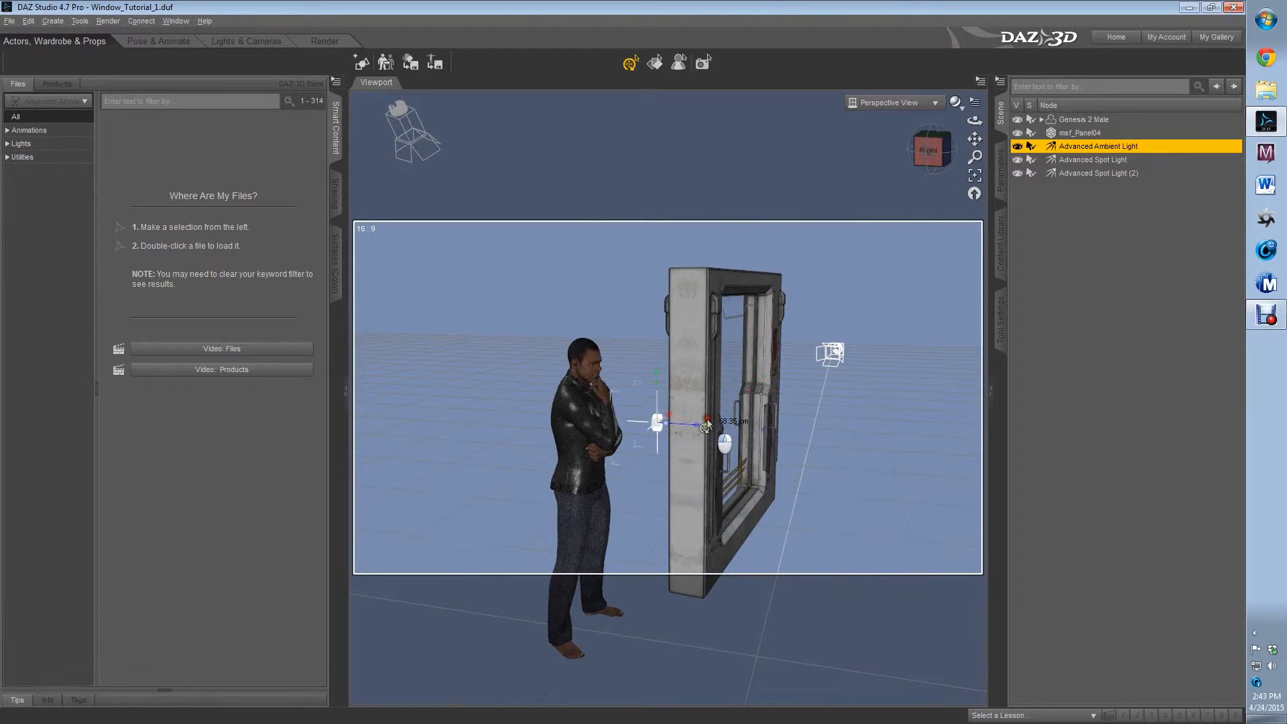
Refine the ambient light's position beside the figure to about X -47.67, Y 157.38 and Z -66.92
left_click(930, 147)
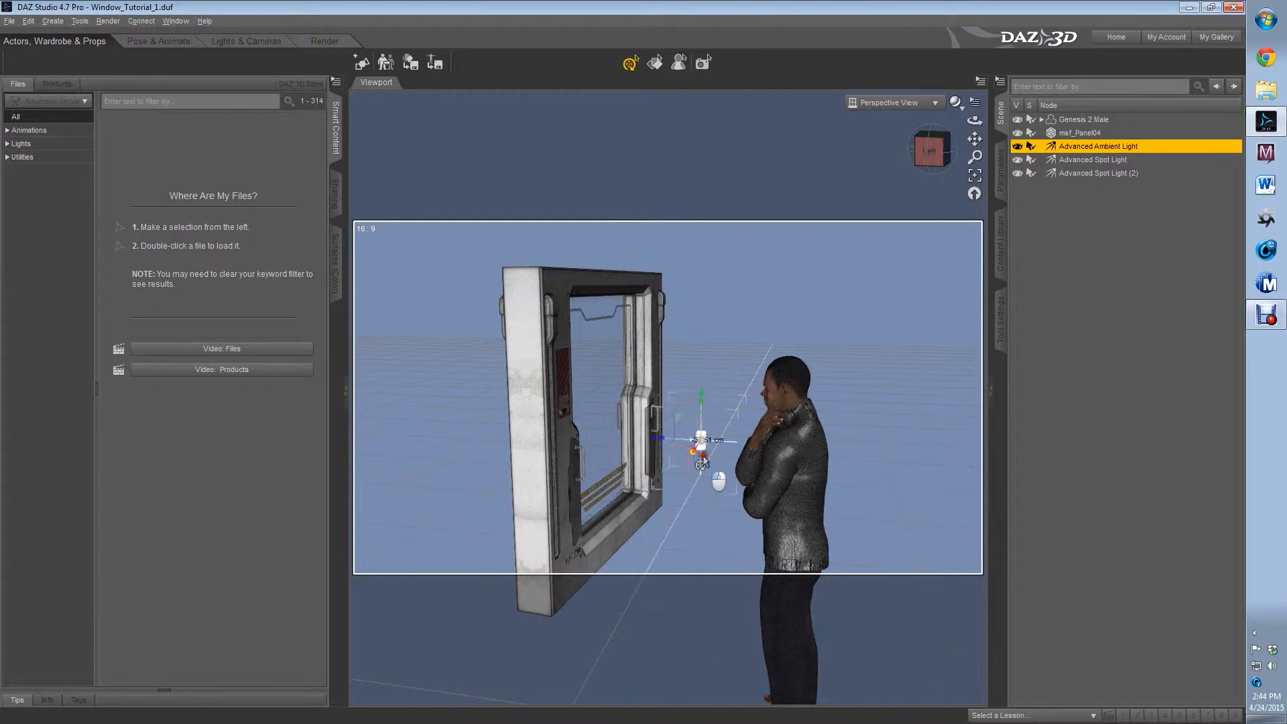
left_click(931, 149)
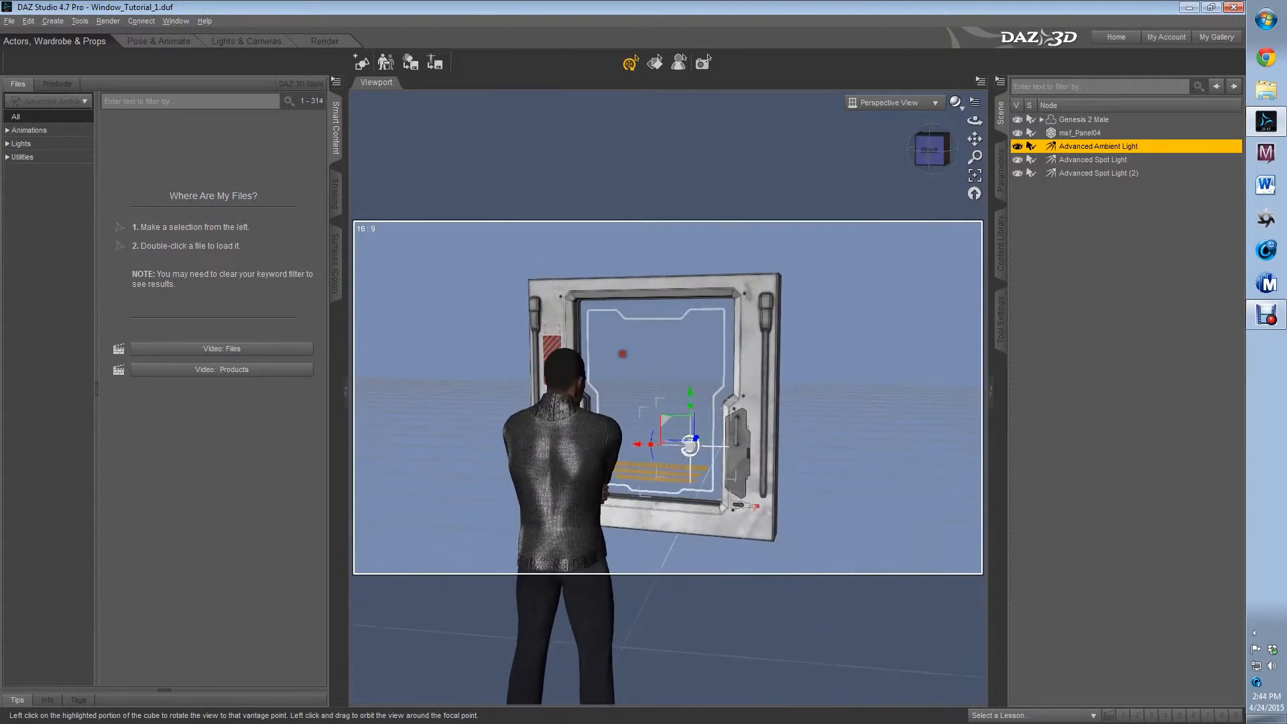
left_click_drag(692, 394, 695, 339)
left_click(938, 150)
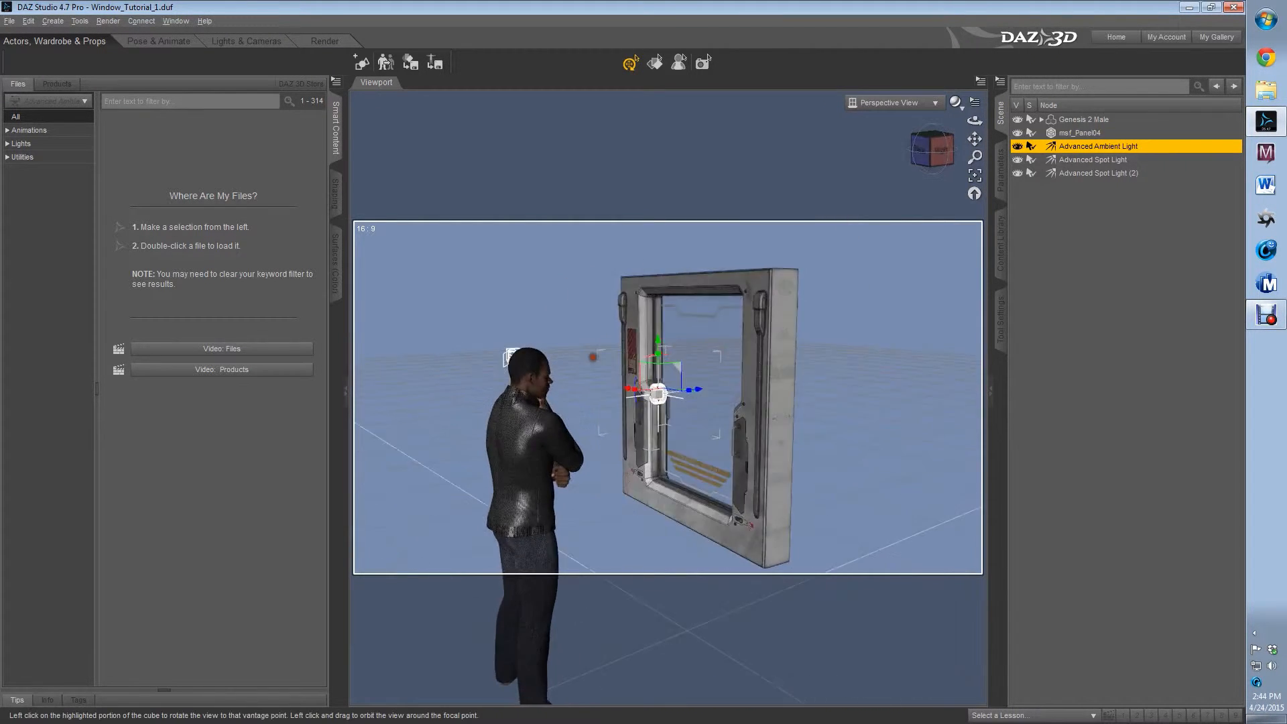
left_click_drag(694, 394, 677, 397)
Set the Advanced Ambient Light's intensity to 40%
left_click(1004, 179)
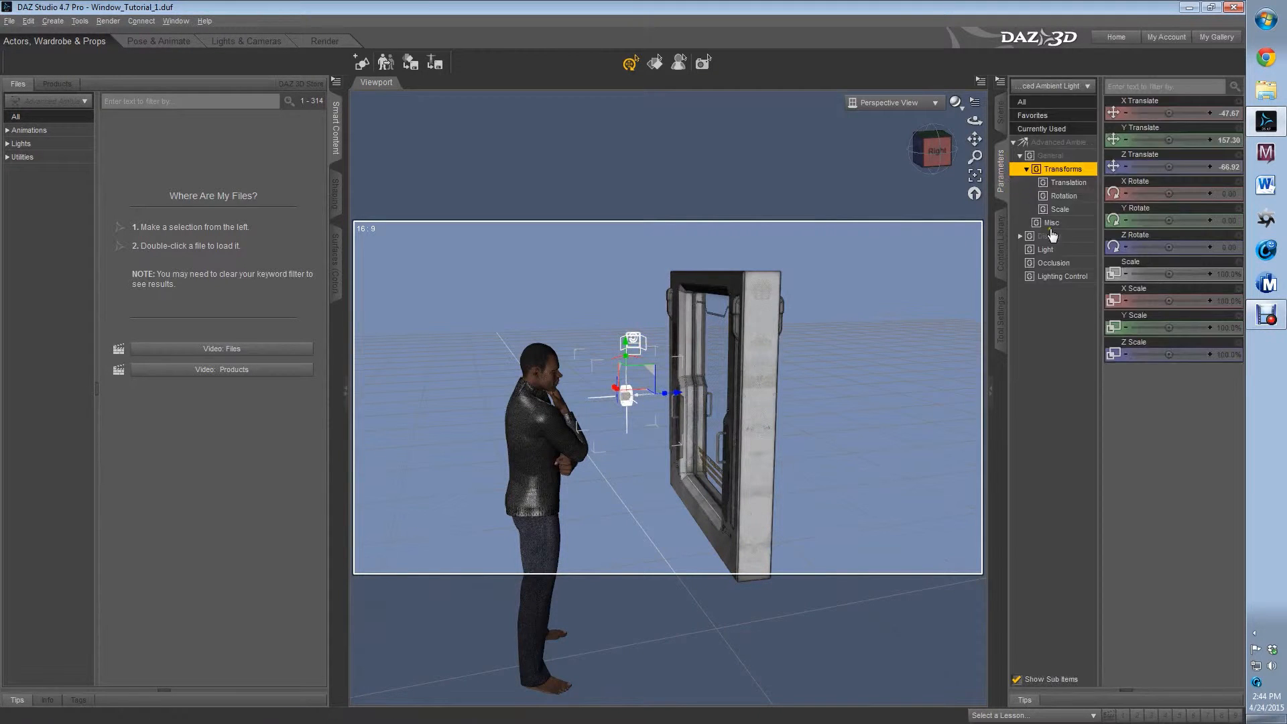
left_click(1059, 251)
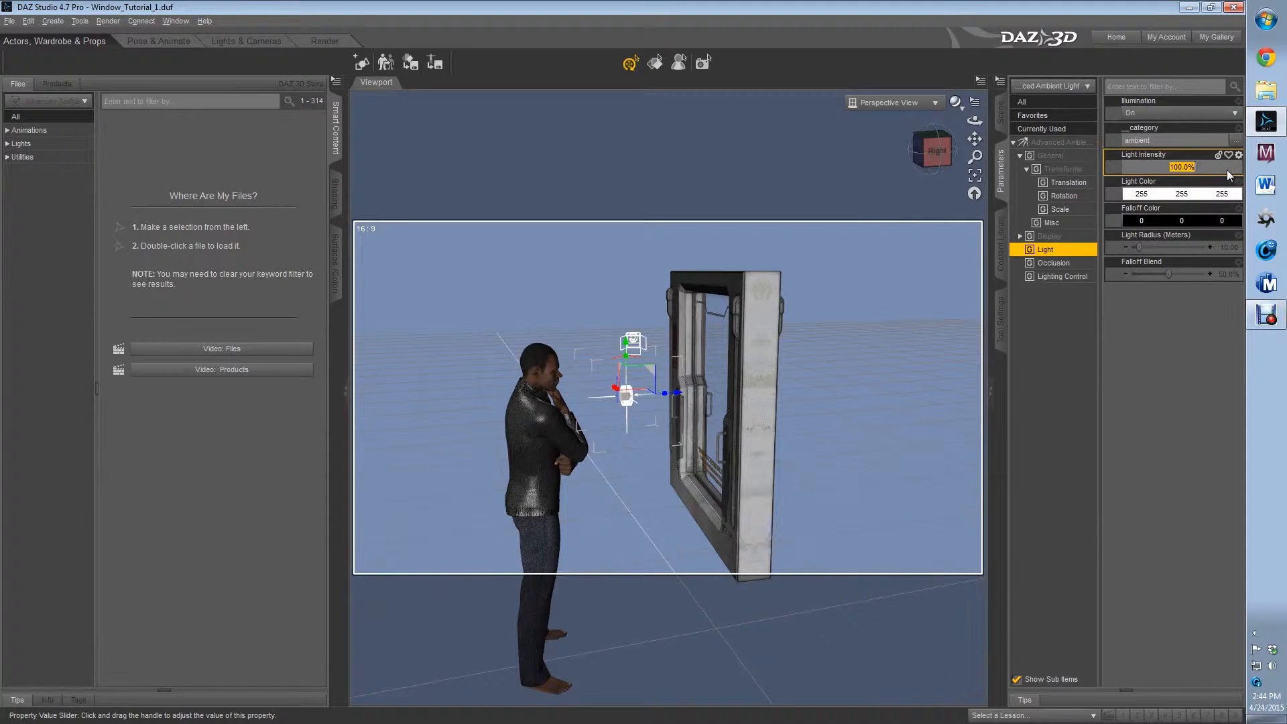
type("4")
key("Return")
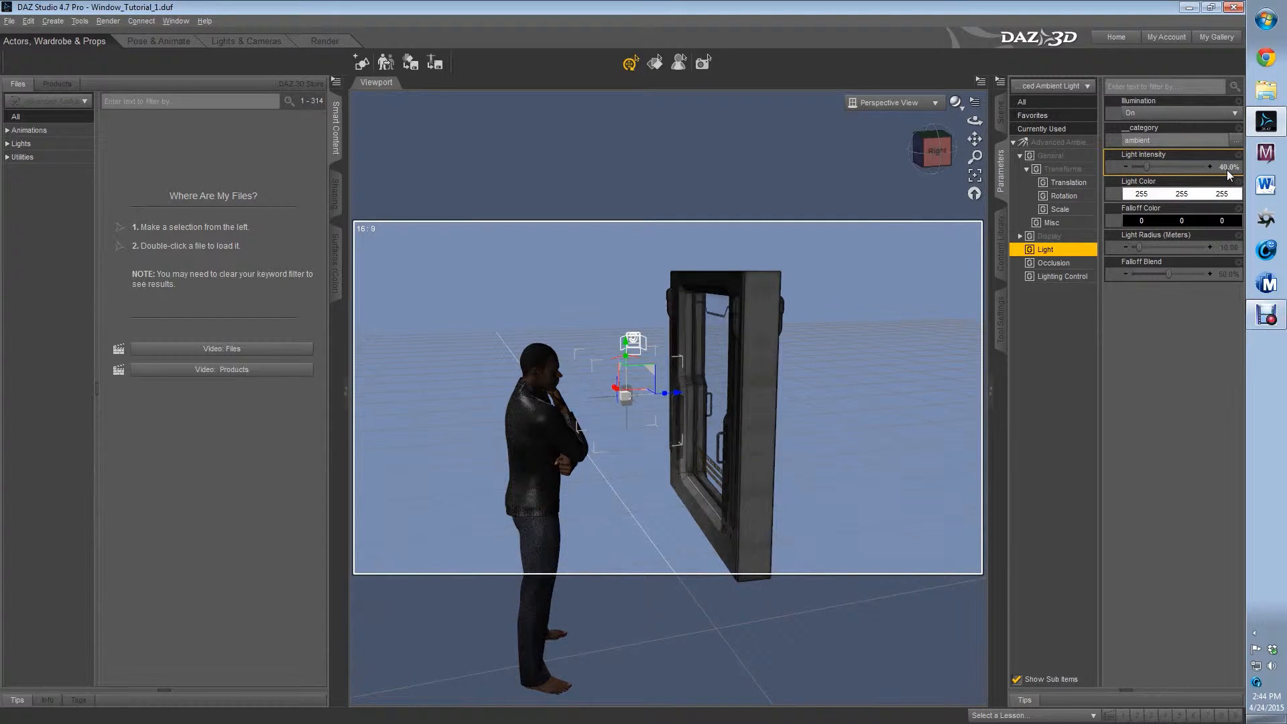
View the figure from behind and create a camera named Camera 1 using the active viewport transforms
left_click(918, 160)
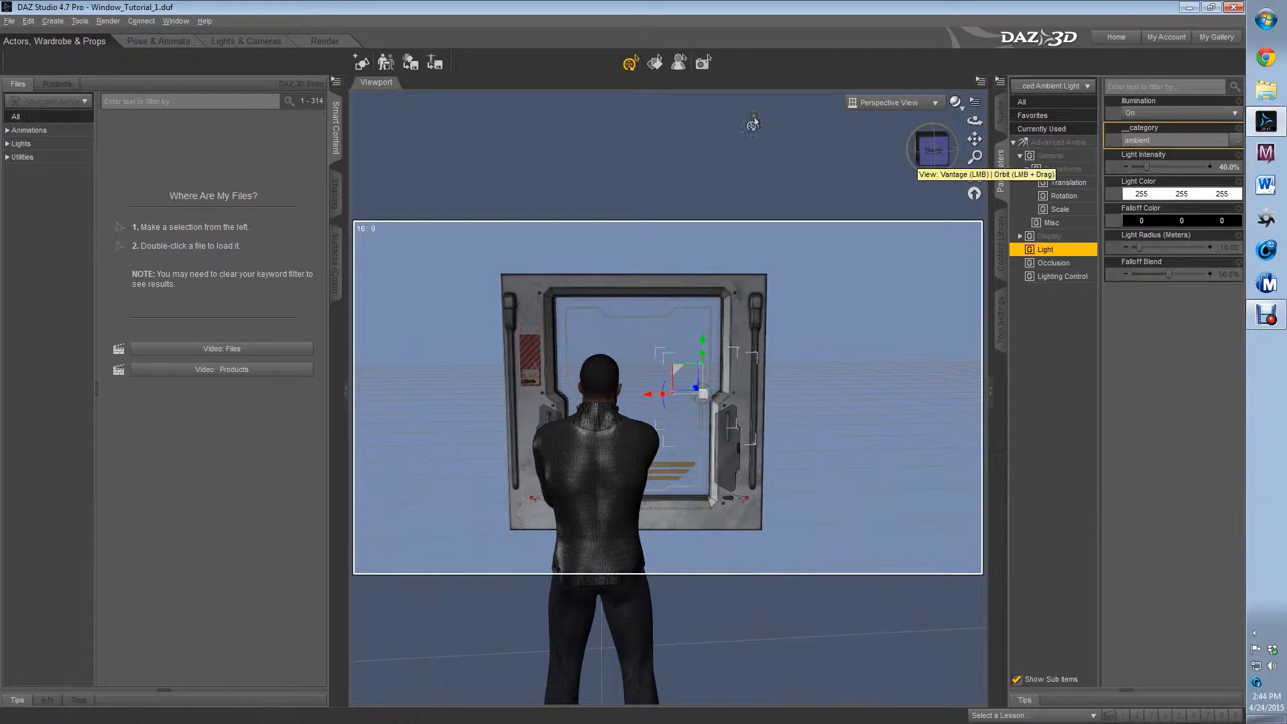
left_click(41, 18)
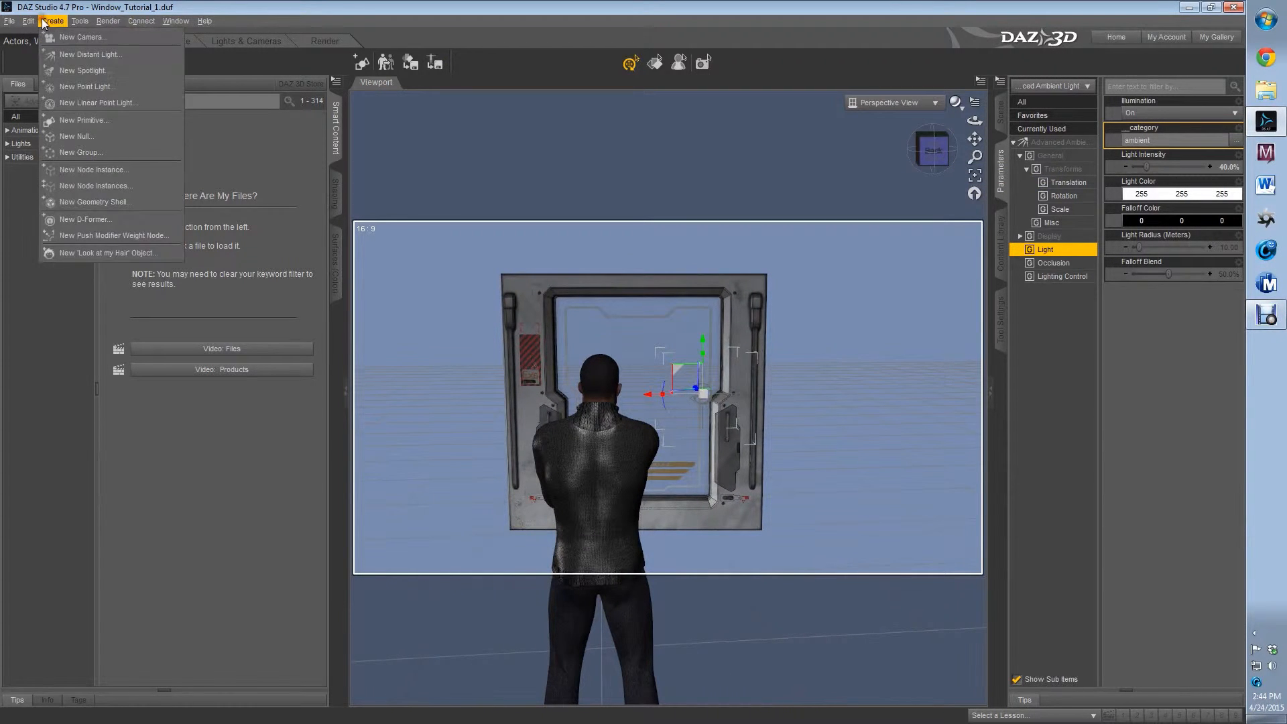
left_click(71, 39)
left_click(776, 406)
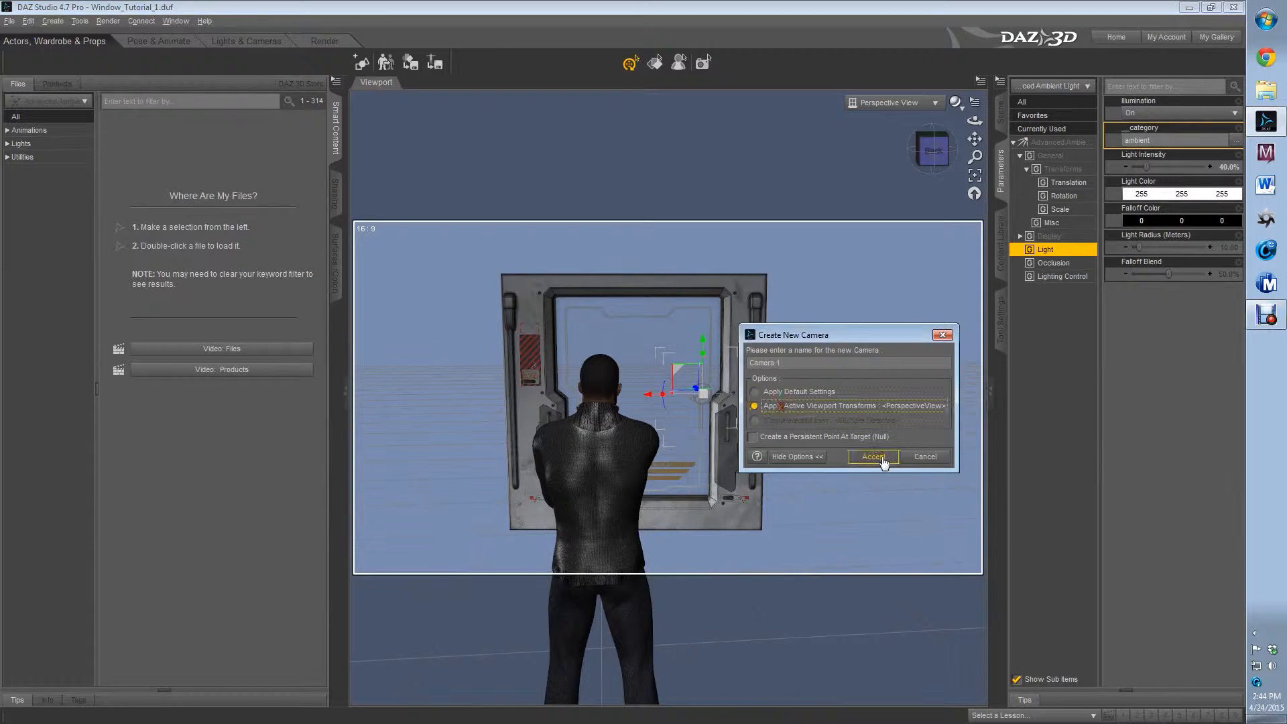
left_click(873, 457)
Look through Camera 1 and pull it back behind the figure to about X -48.76, Y 180.7 and Z -631.03
left_click(932, 103)
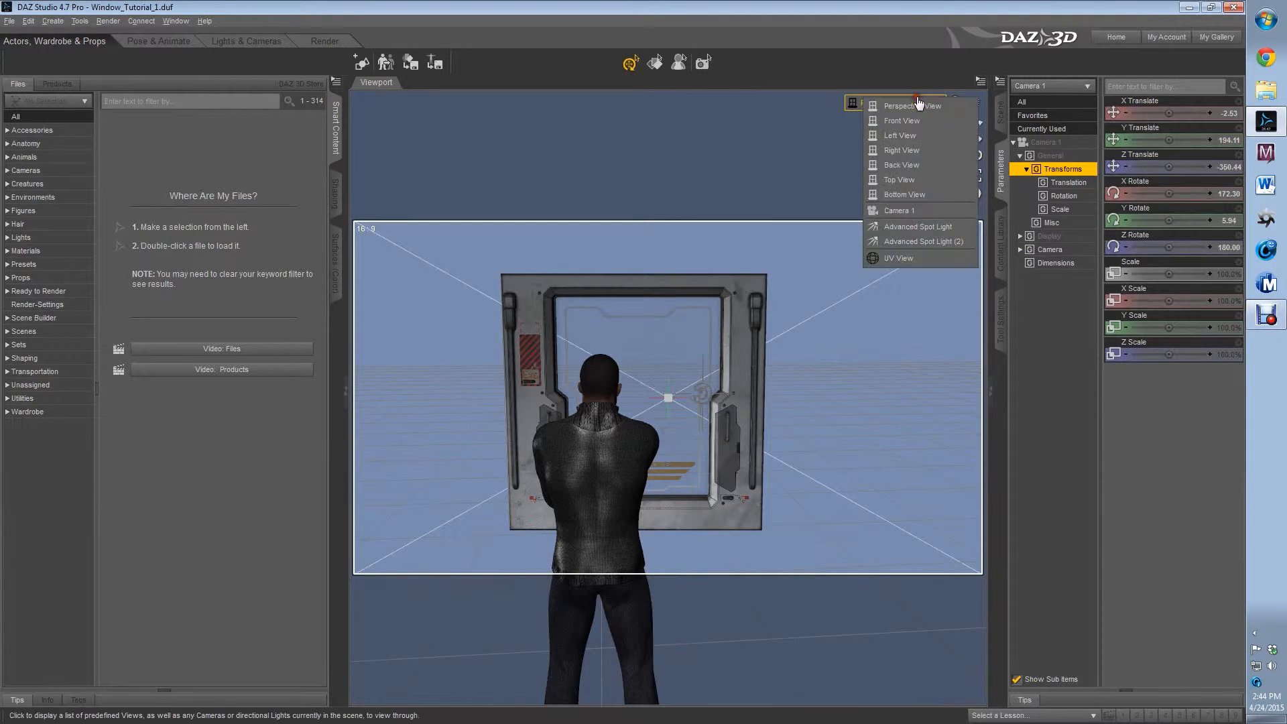
left_click(891, 179)
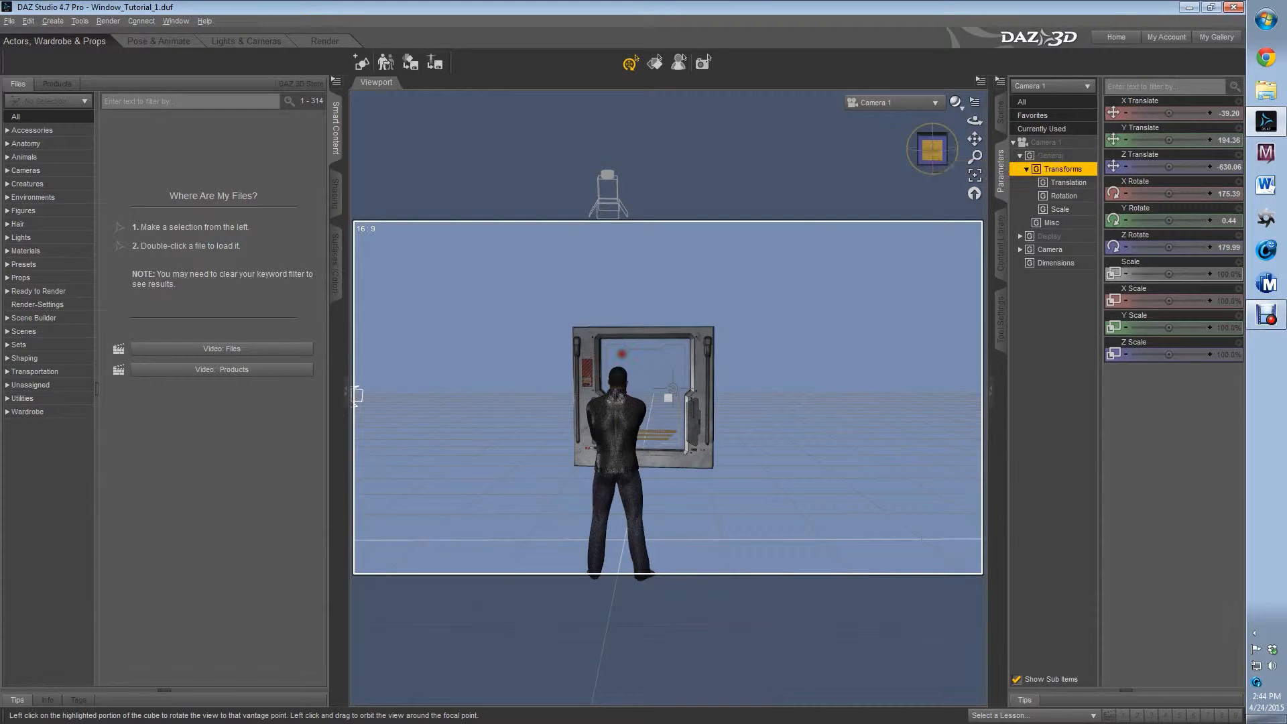
left_click_drag(933, 151, 927, 156)
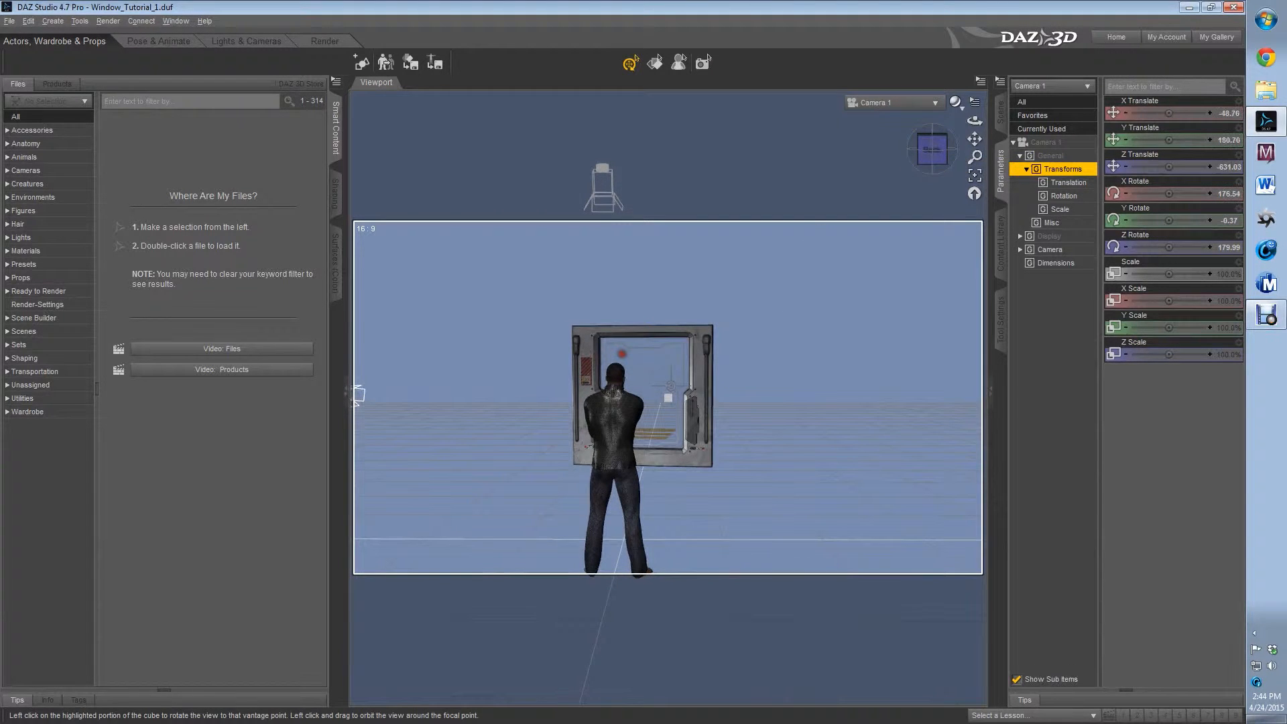
Set Camera 1's frame width to 210 mm and open its general transform parameters
left_click(1069, 252)
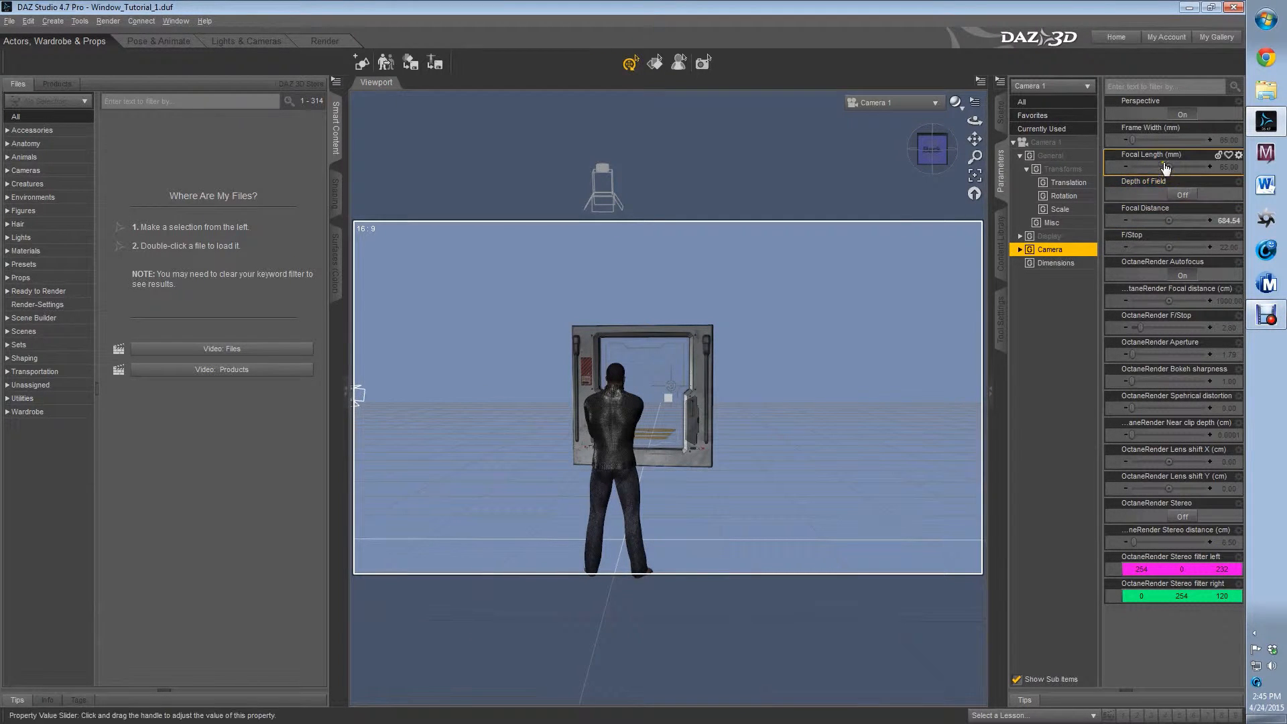
left_click(1223, 142)
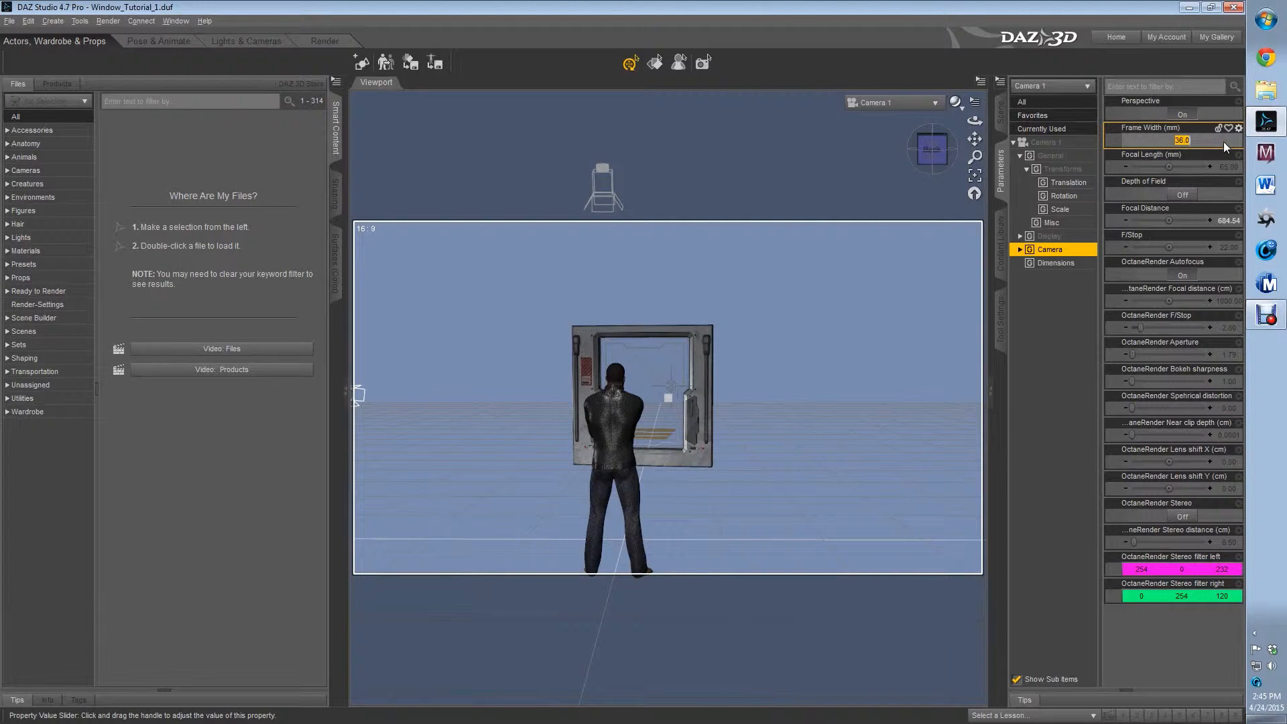
type("31")
type("0")
key("Return")
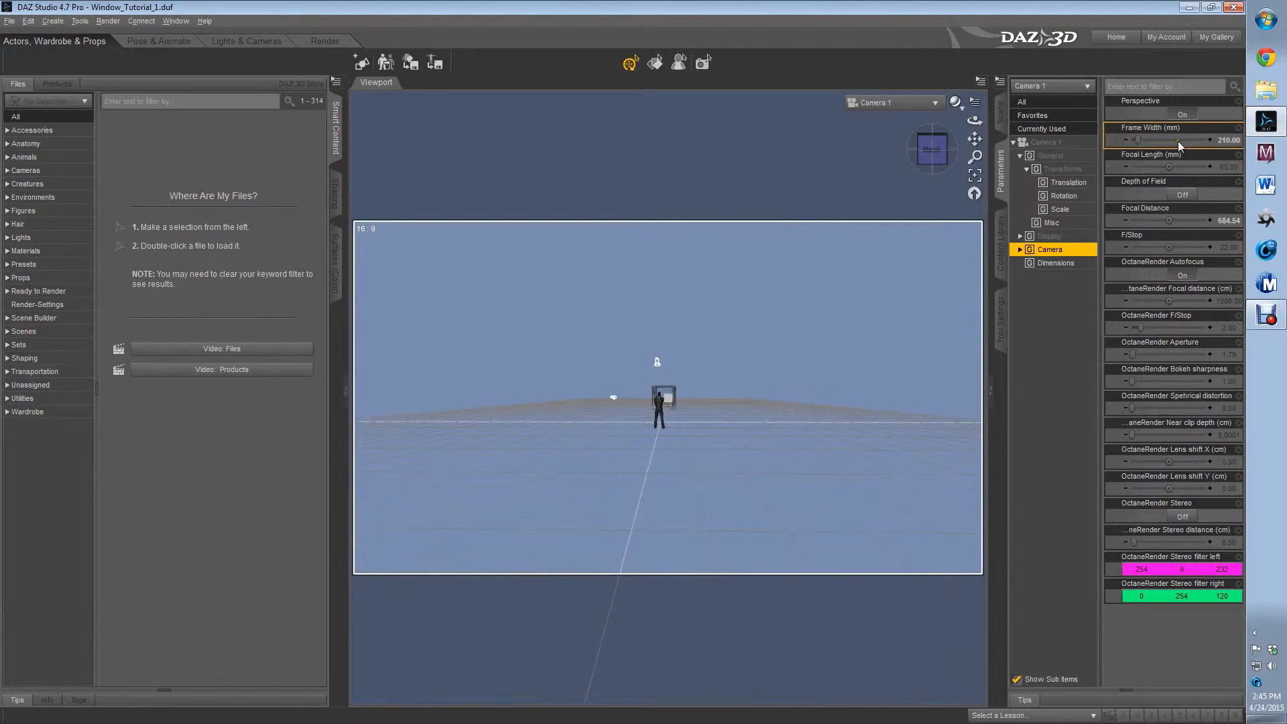
left_click(1066, 159)
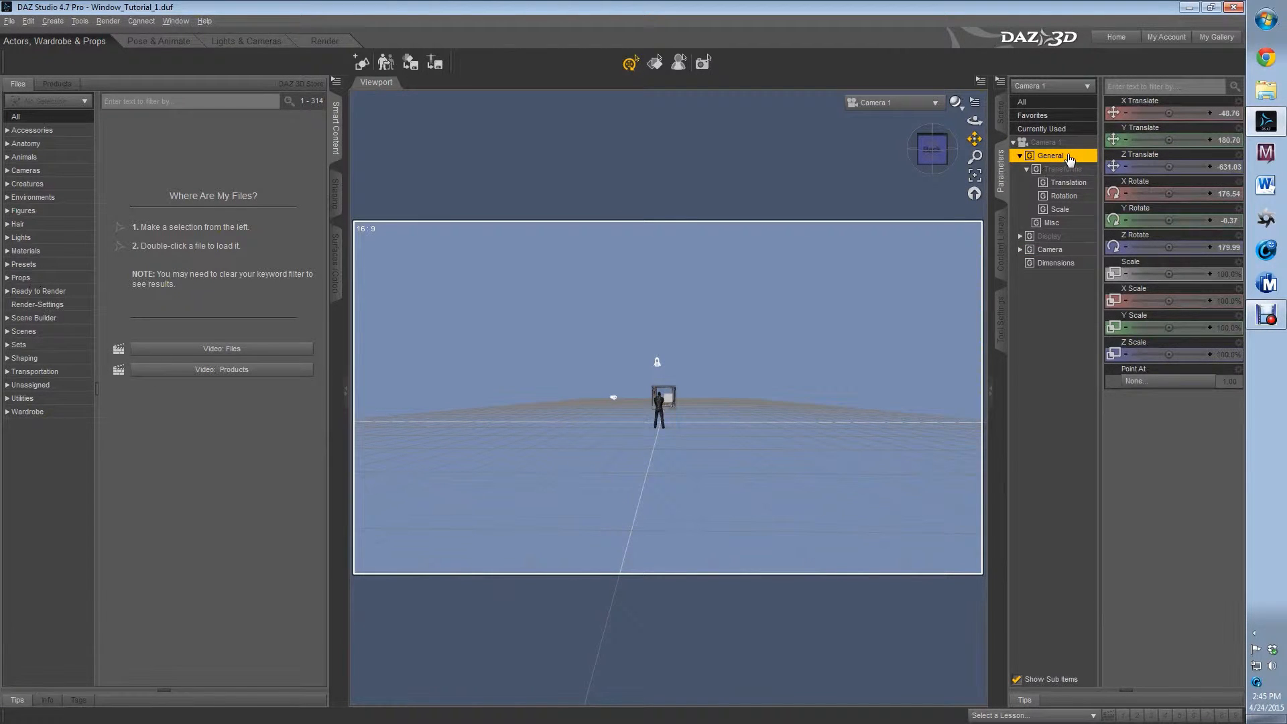
Shift Camera 1 to about X -48.12 and set its focal length to about 1473.53 mm
left_click_drag(1169, 113, 1174, 113)
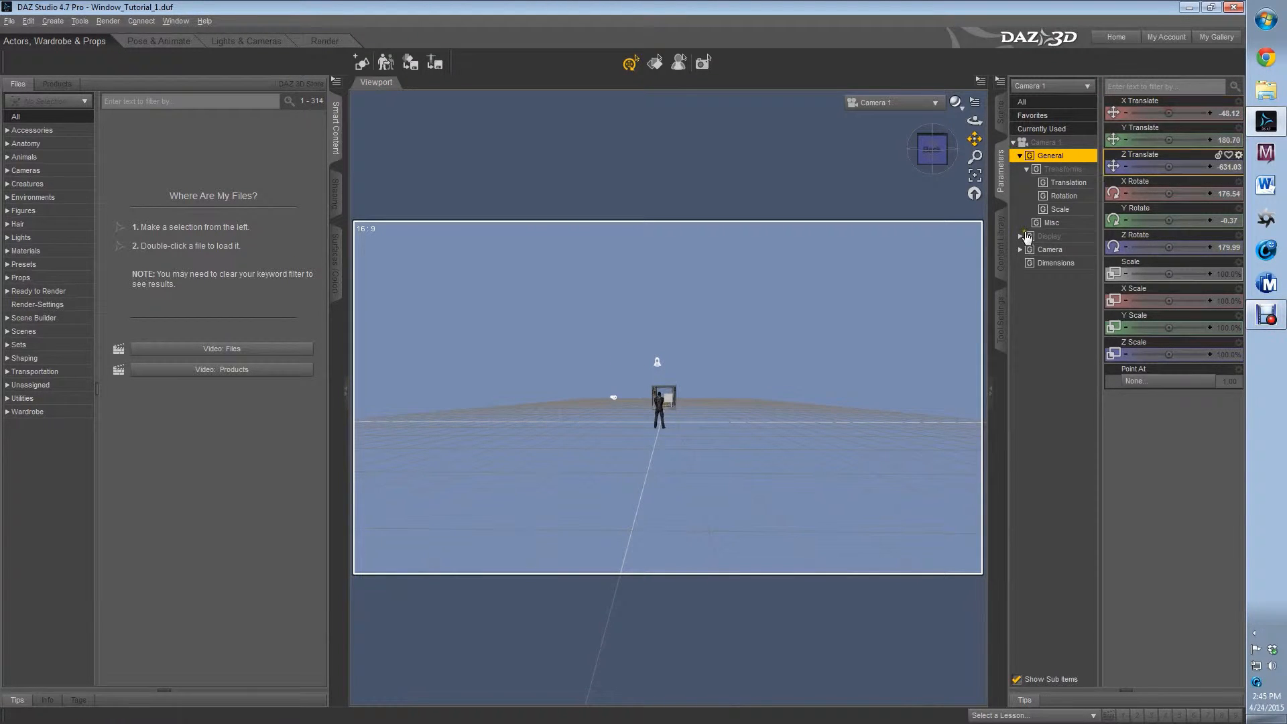
left_click(1049, 249)
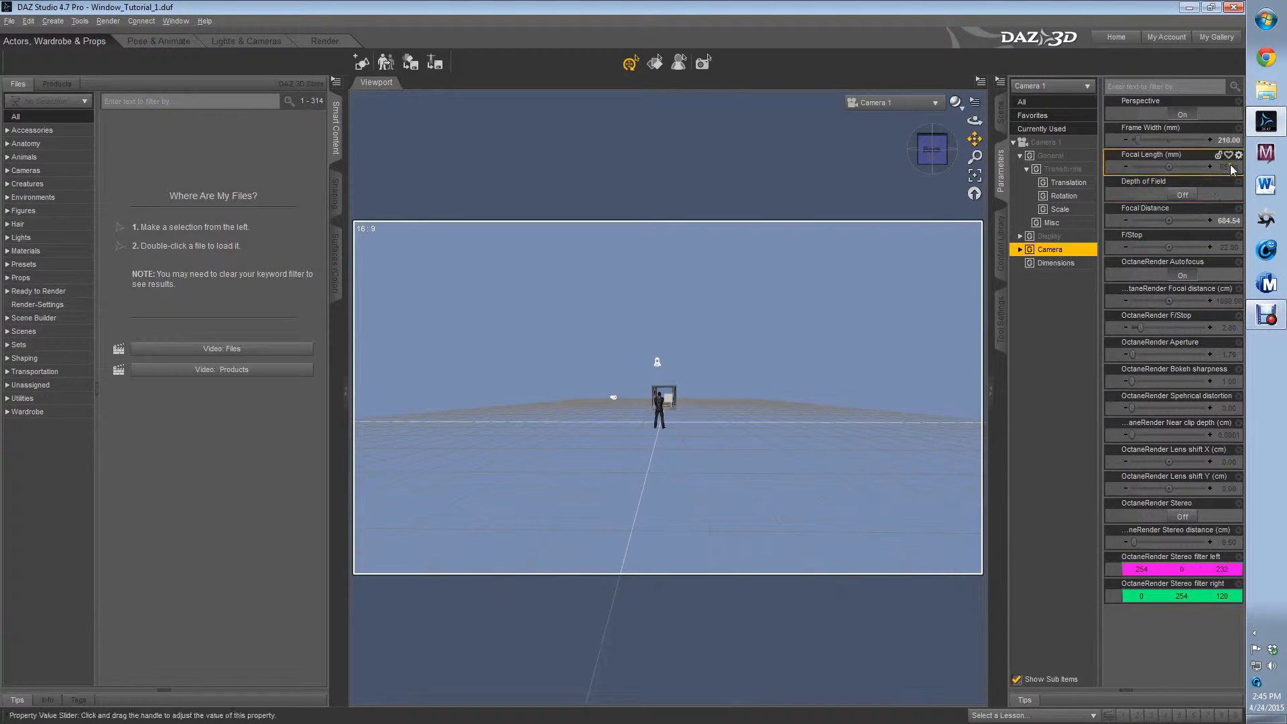
left_click(1182, 166)
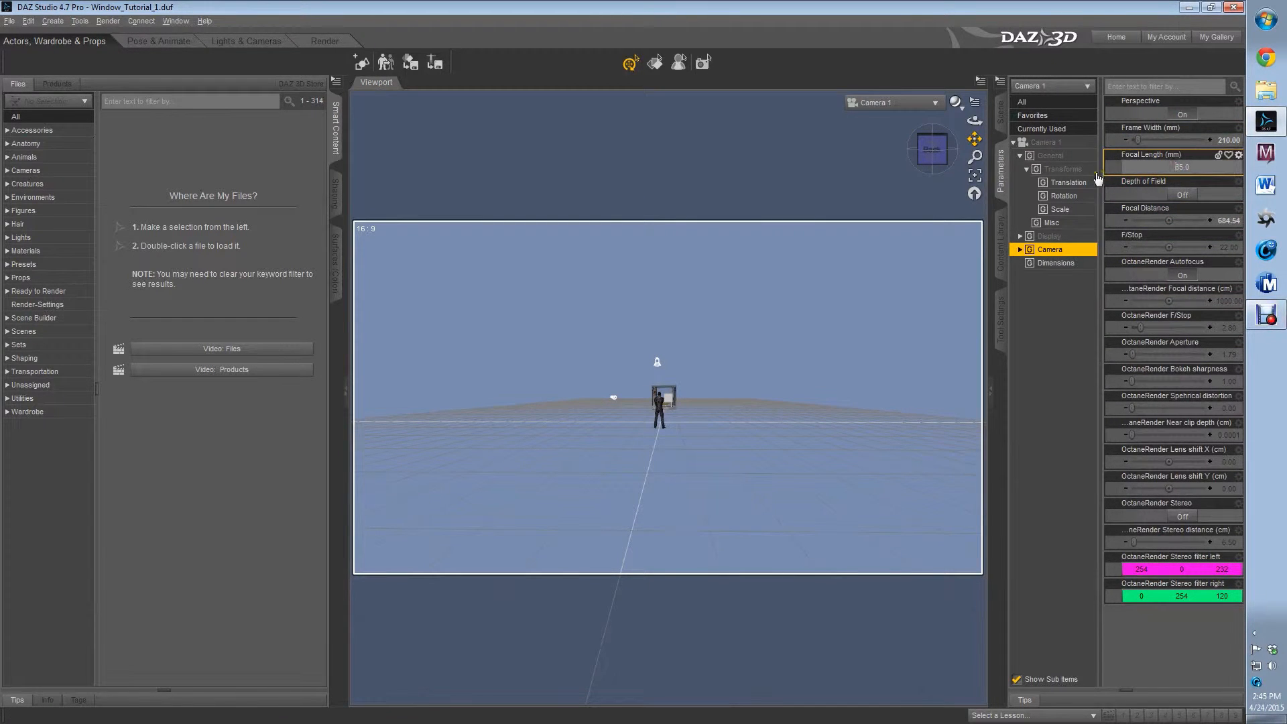
left_click(1062, 169)
left_click(1073, 250)
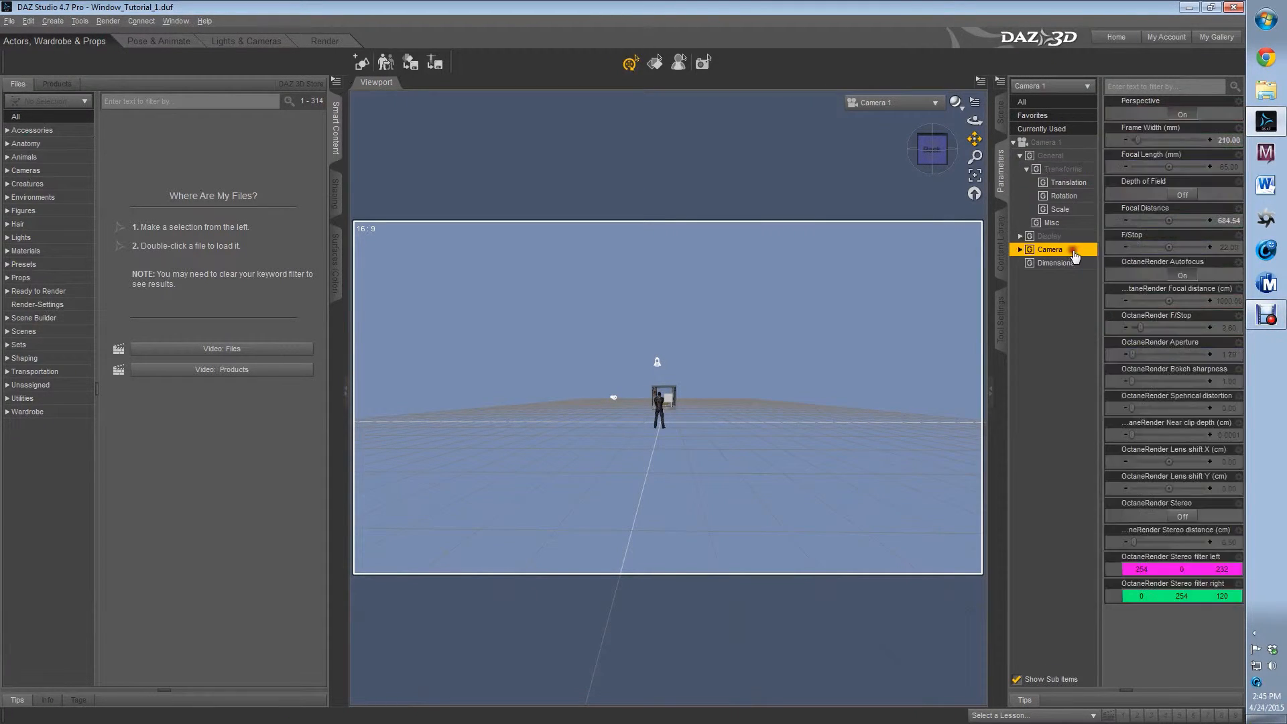
left_click_drag(1178, 167, 1195, 166)
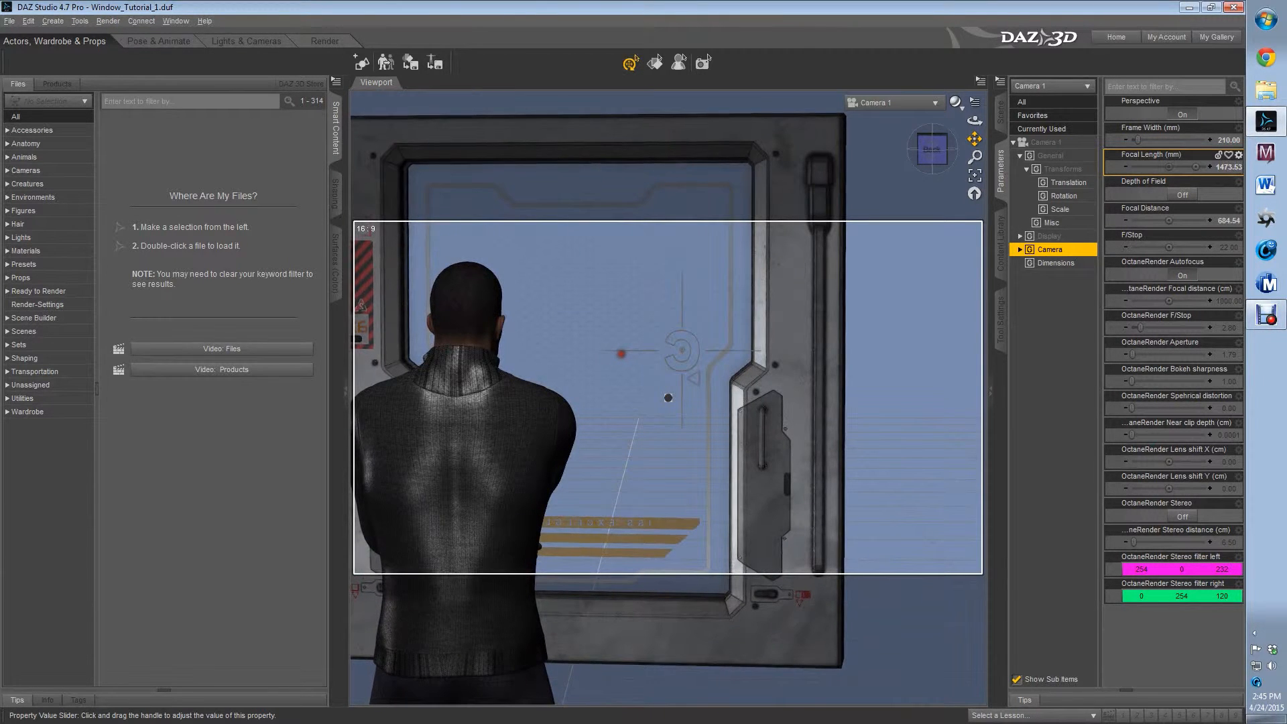
Reframe Camera 1 close behind the figure's shoulder, at about X -75.81, Y 180.44 and Z -425.53, with Y rotation about -7.13
mouse_move(974, 139)
left_mouse_down()
mouse_move(989, 156)
mouse_move(915, 144)
mouse_move(980, 139)
left_mouse_up()
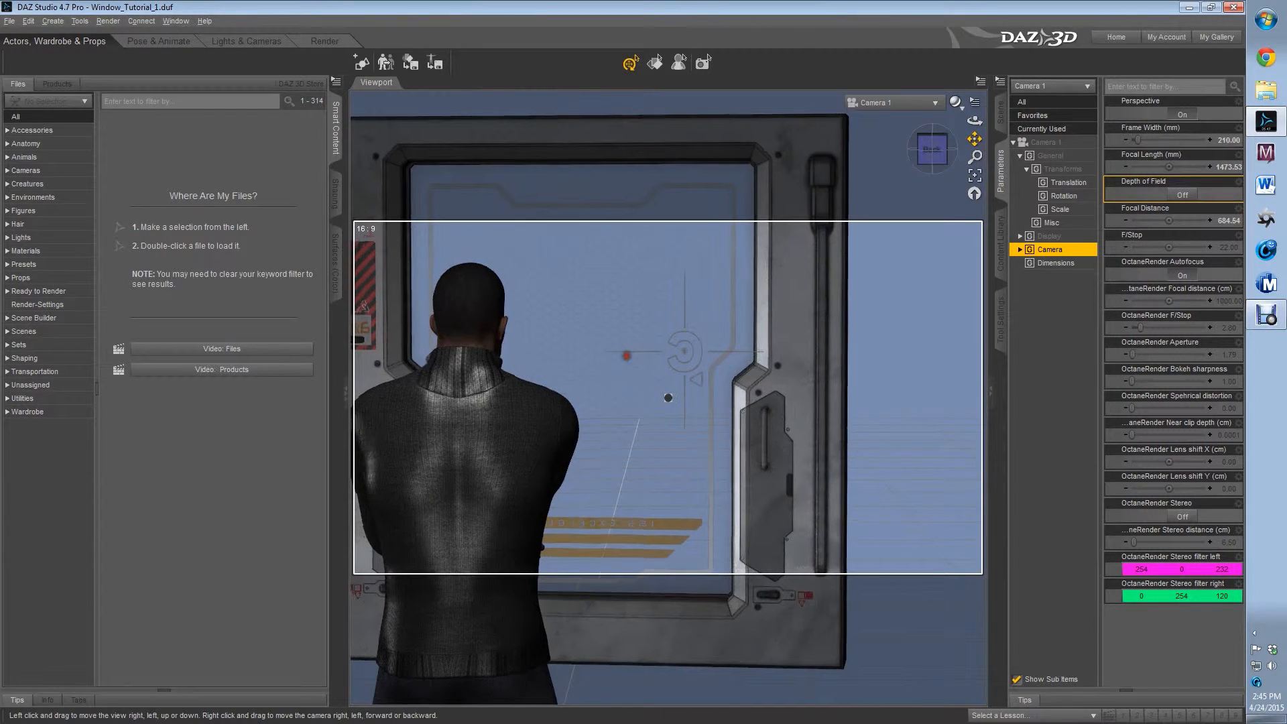
left_click(1050, 157)
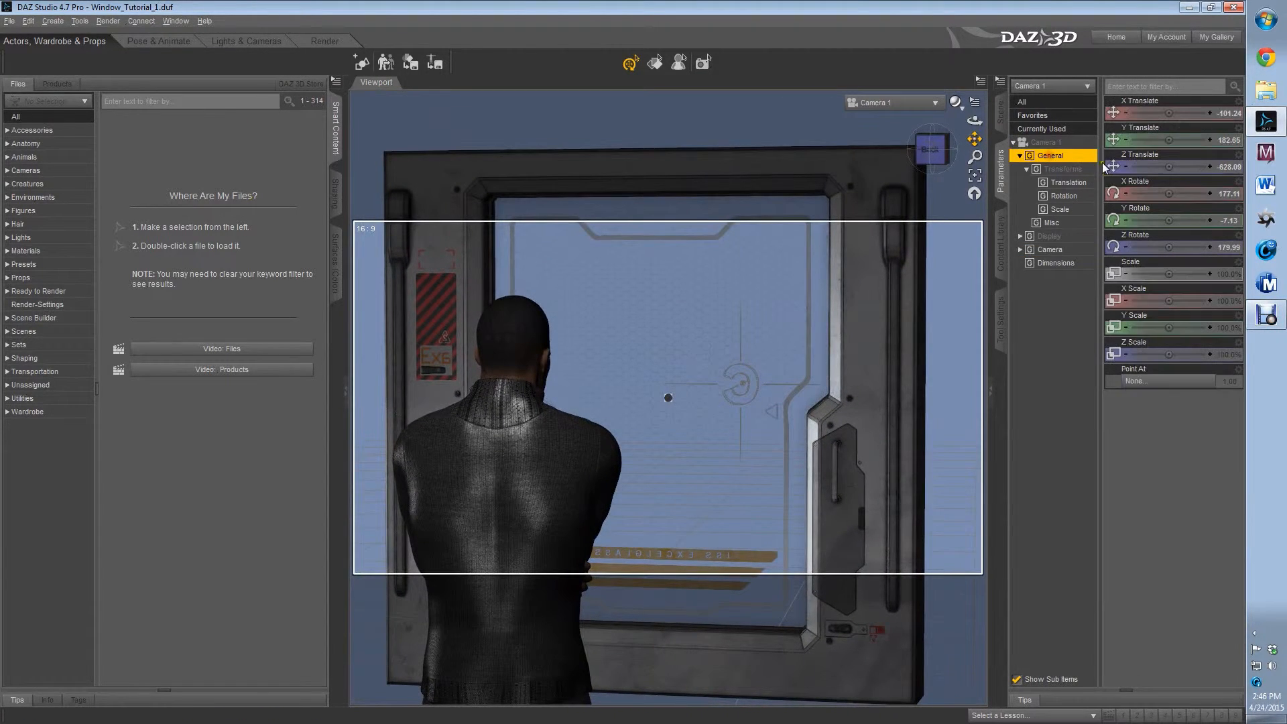
scroll(796, 315, "up", 6)
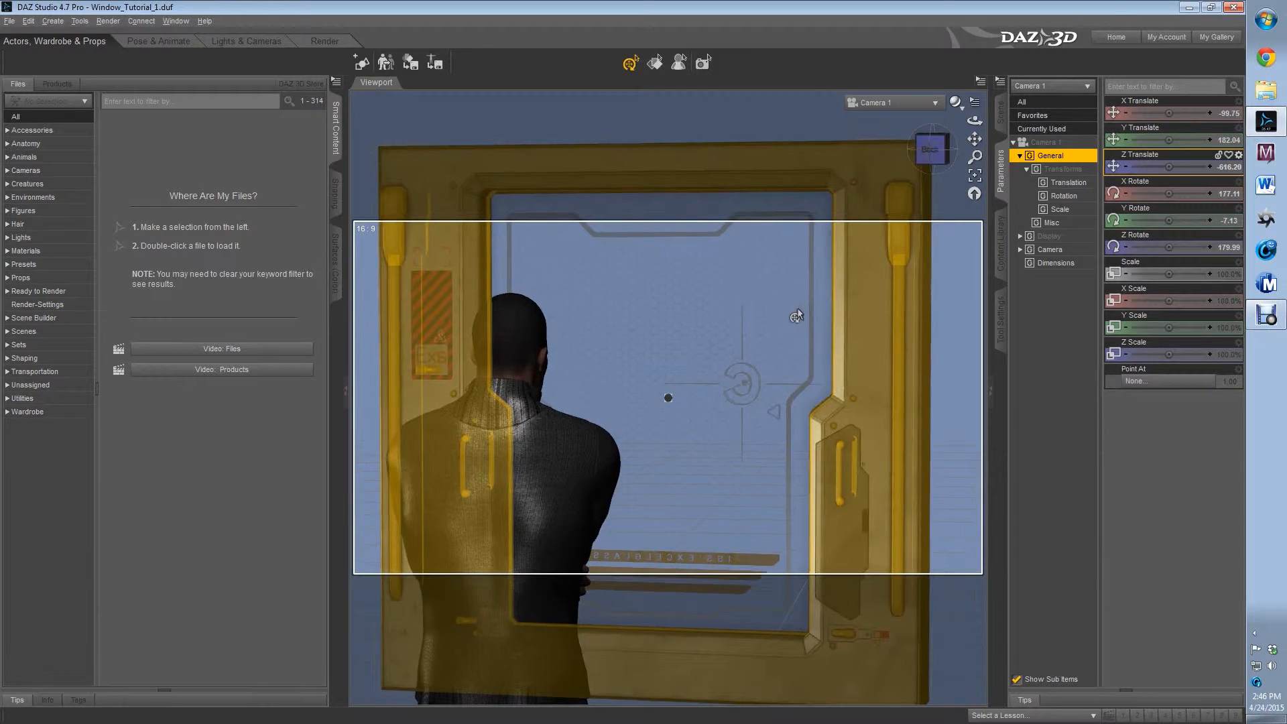
scroll(797, 313, "up", 5)
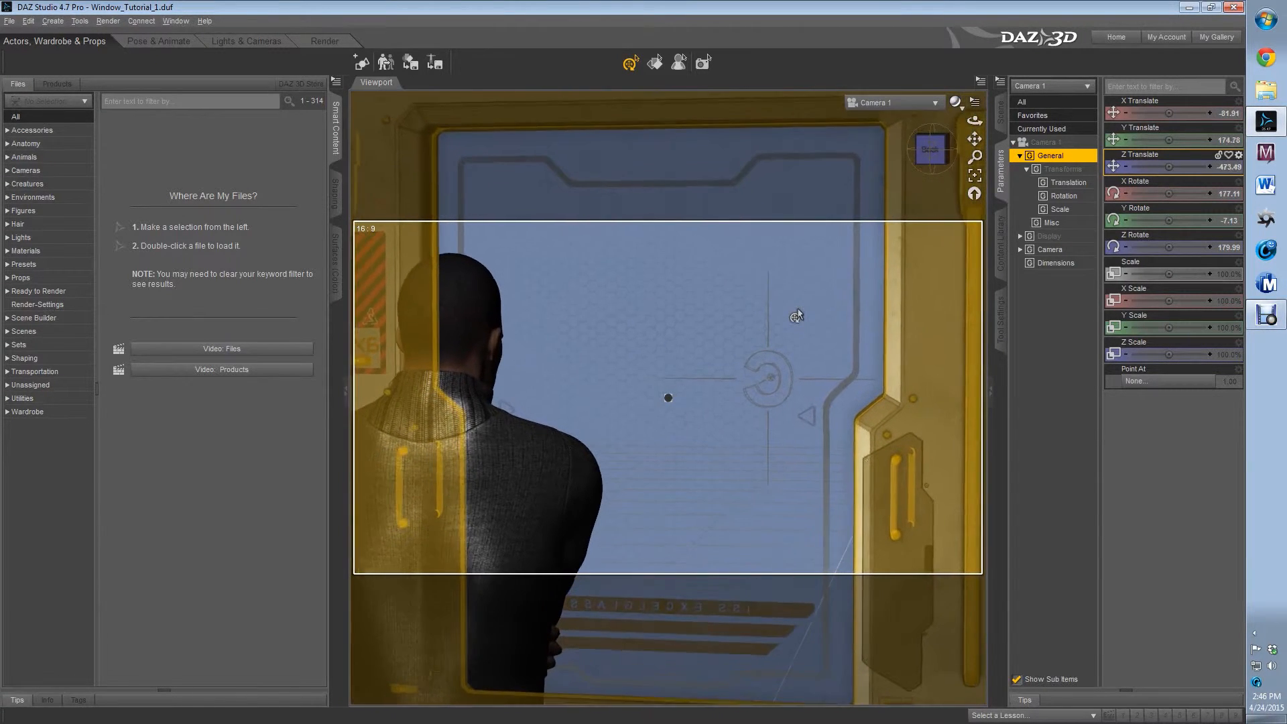
scroll(797, 315, "up", 1)
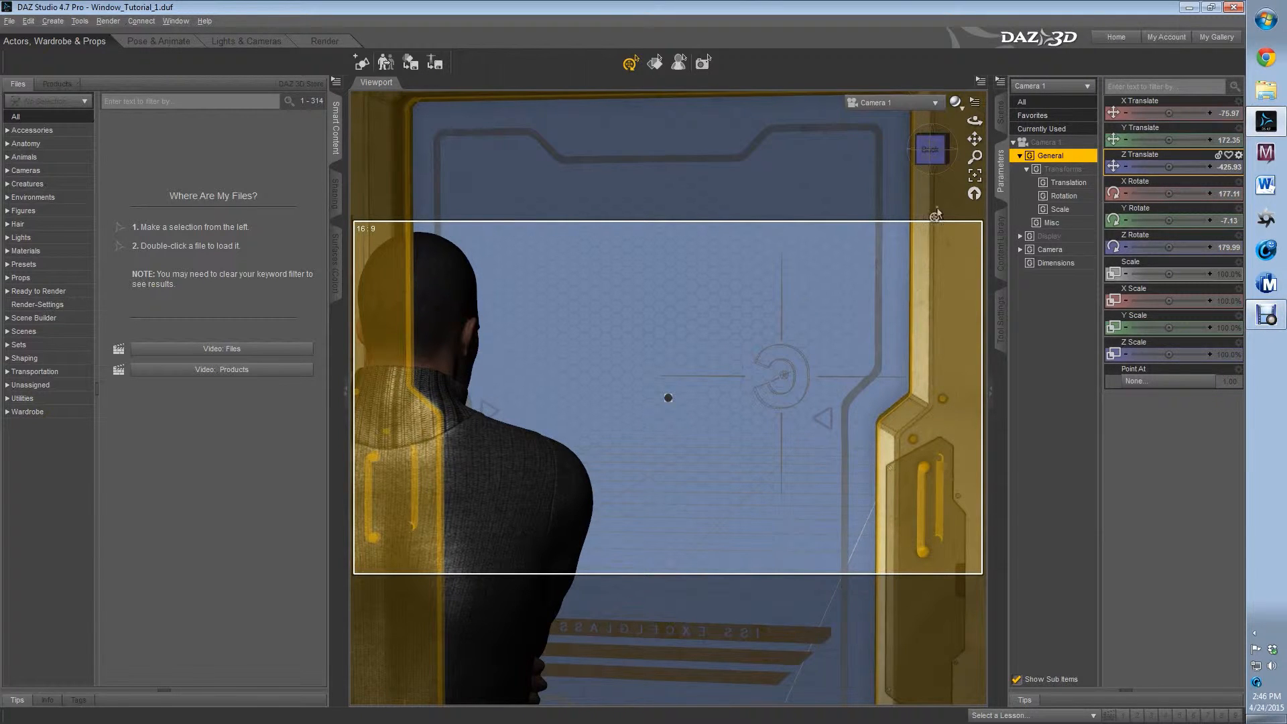
left_click_drag(974, 138, 974, 162)
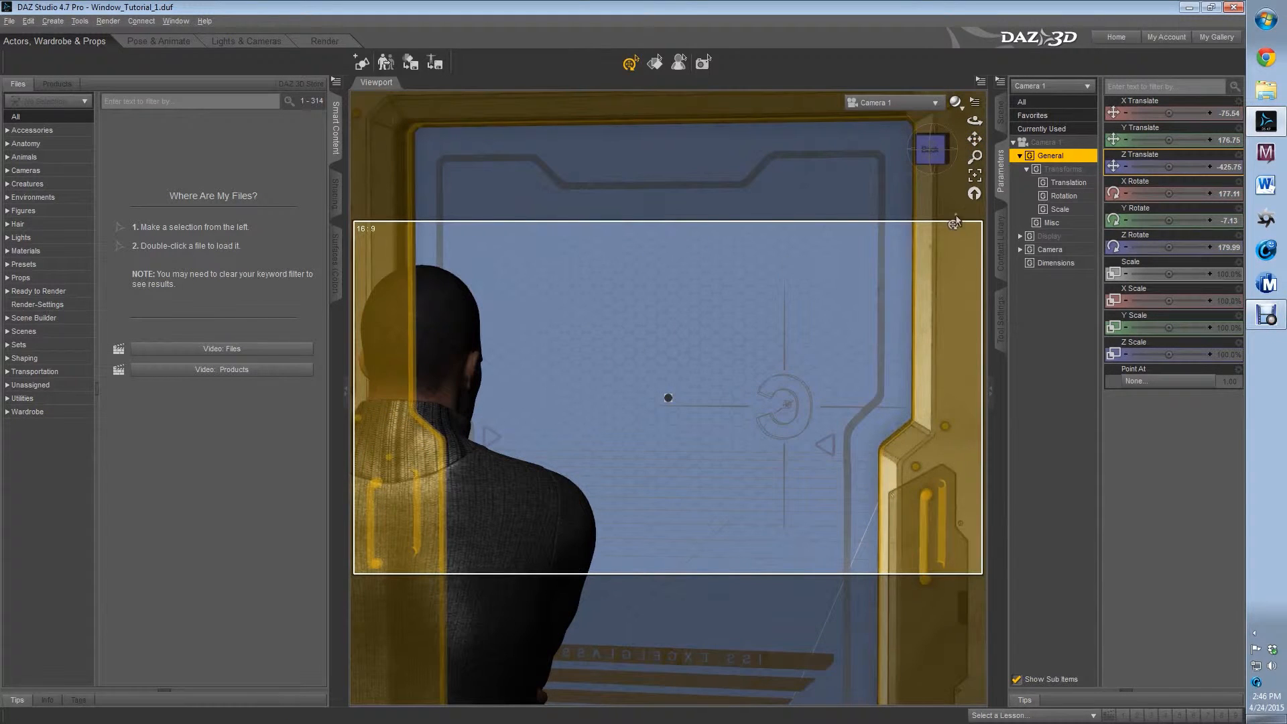
left_click_drag(974, 138, 975, 144)
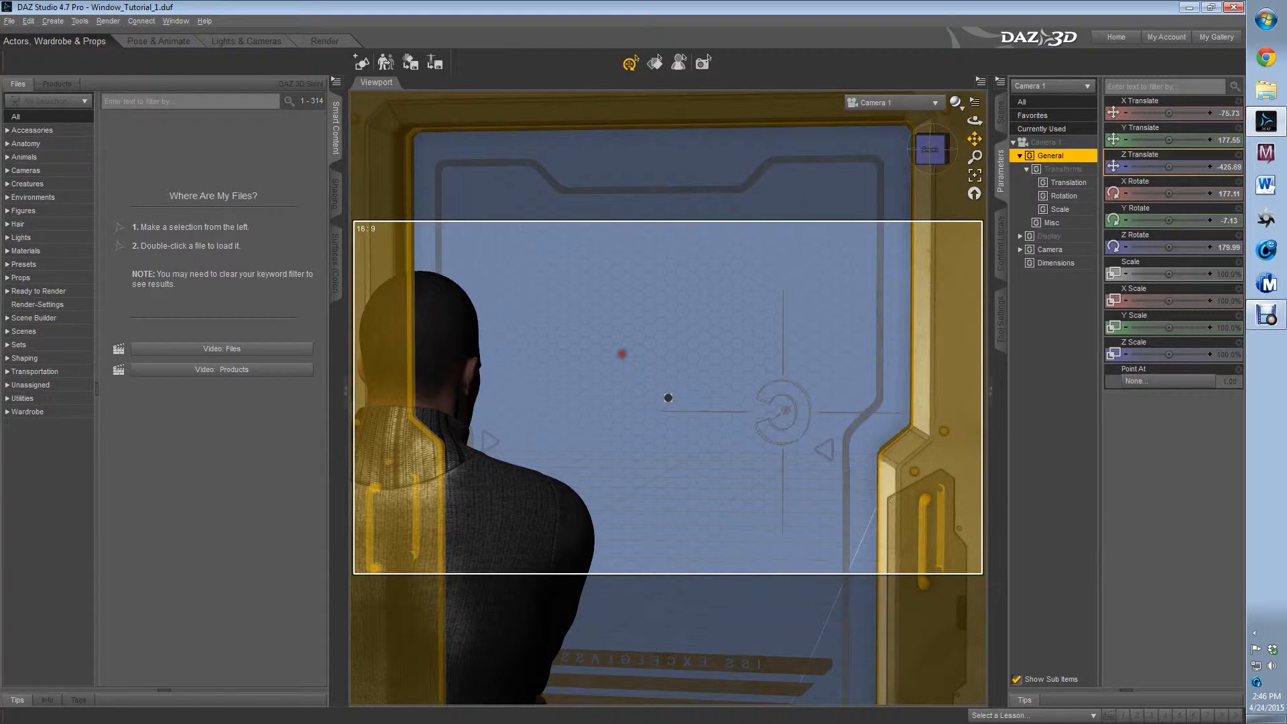
left_click_drag(974, 139, 974, 139)
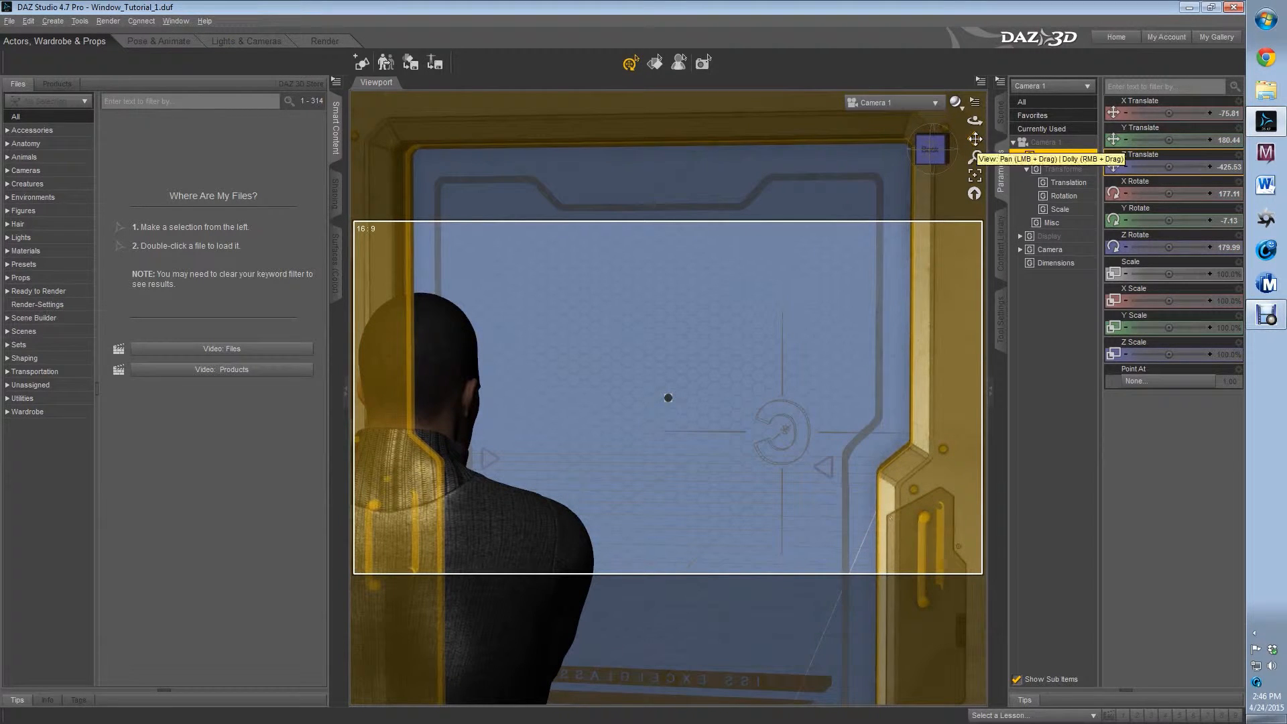
Select the msf_Panel03Glass surface of the window panel and apply the Glass shader preset to it
left_click(655, 63)
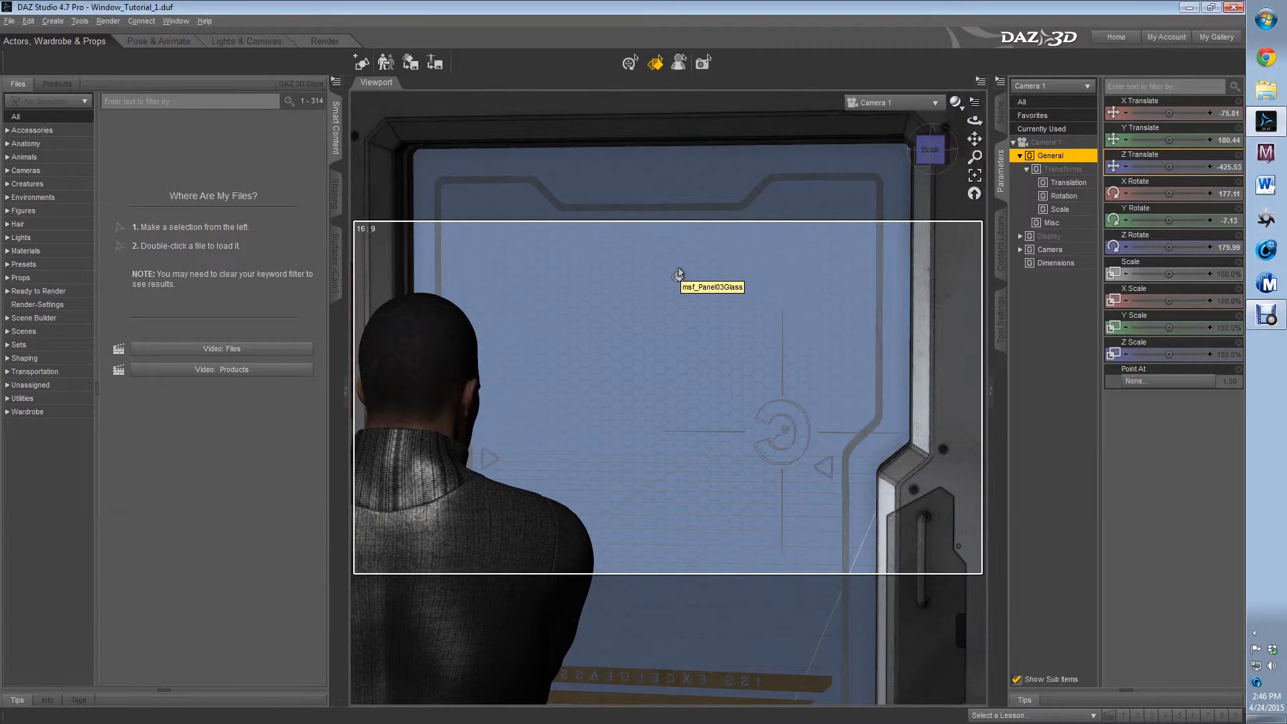
left_click(678, 274)
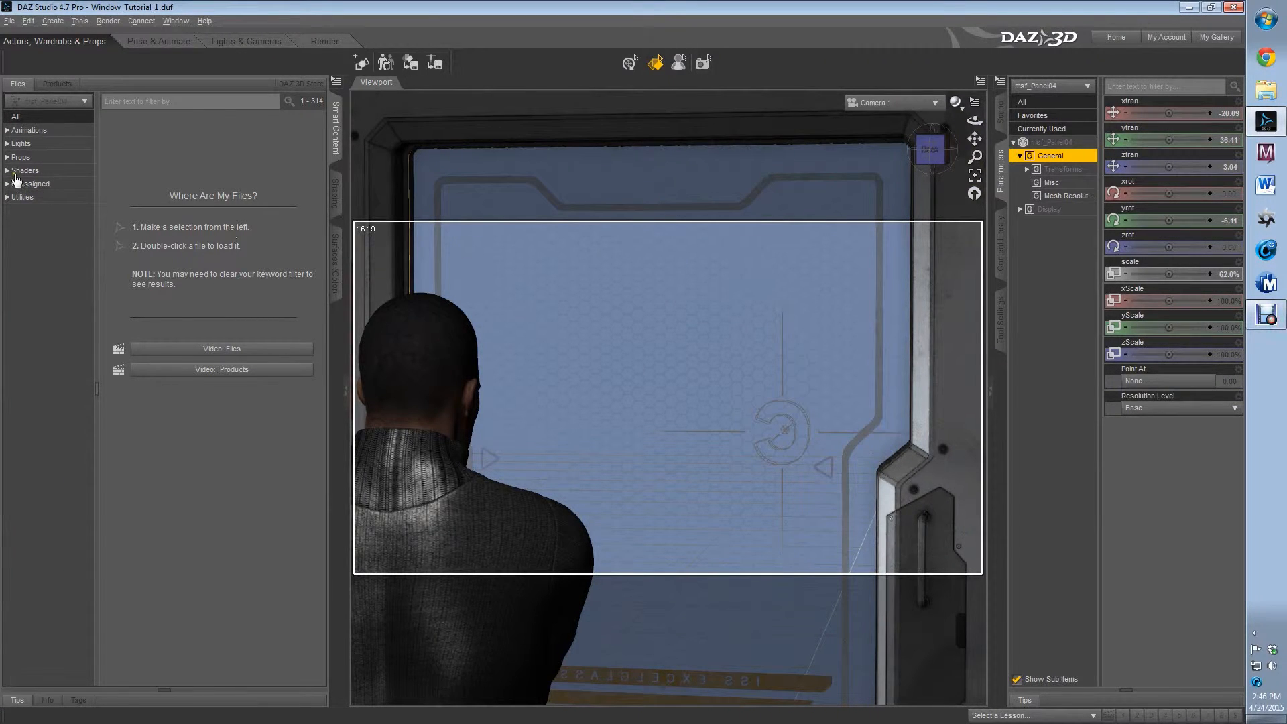
left_click(336, 247)
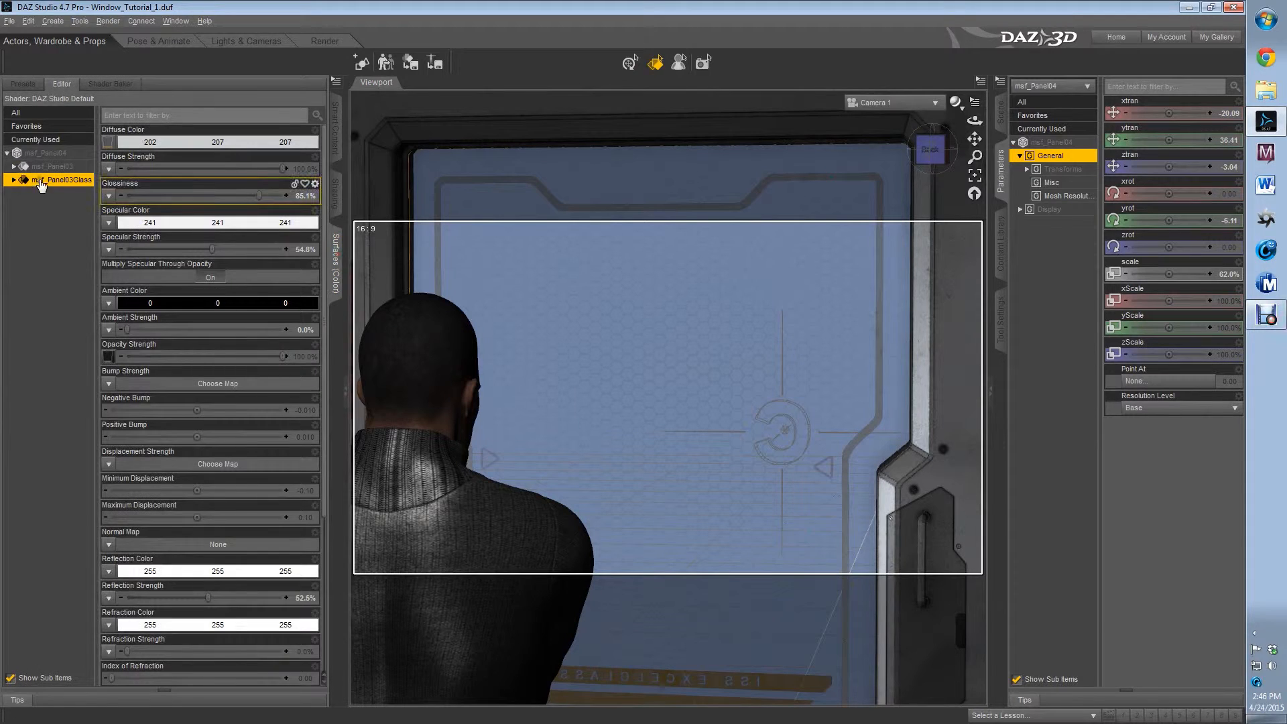
left_click(22, 85)
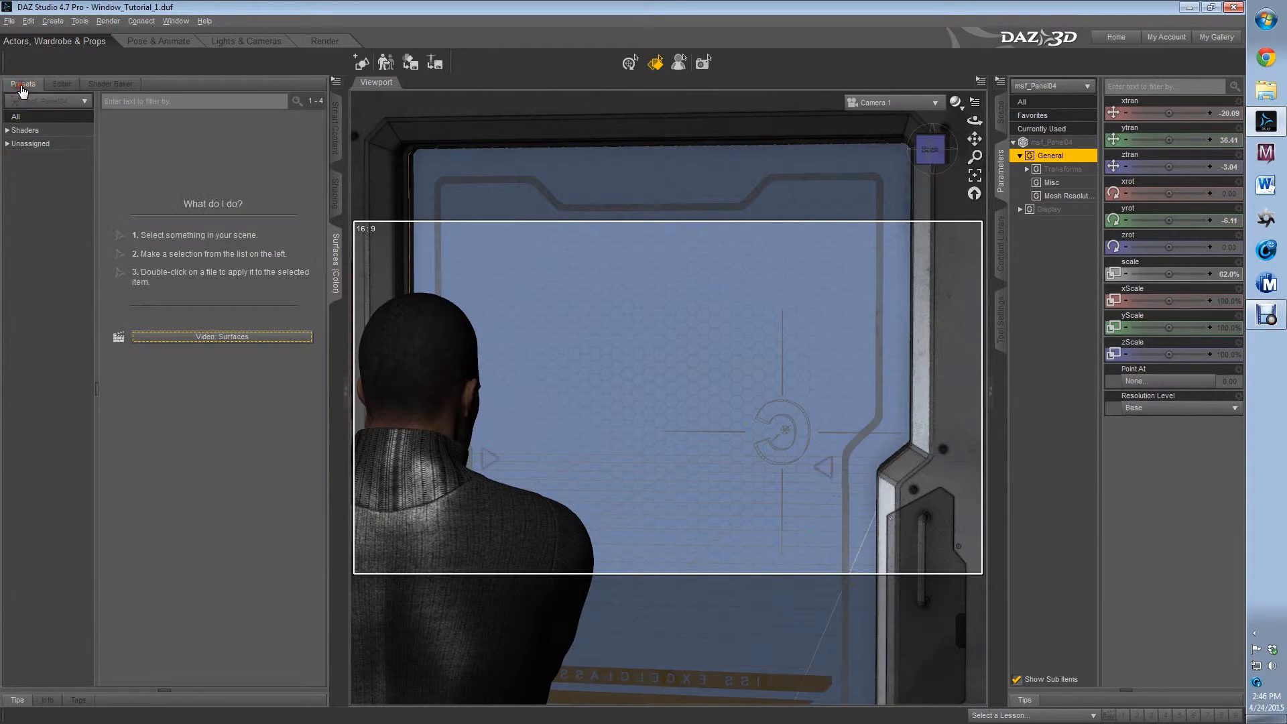
left_click(8, 132)
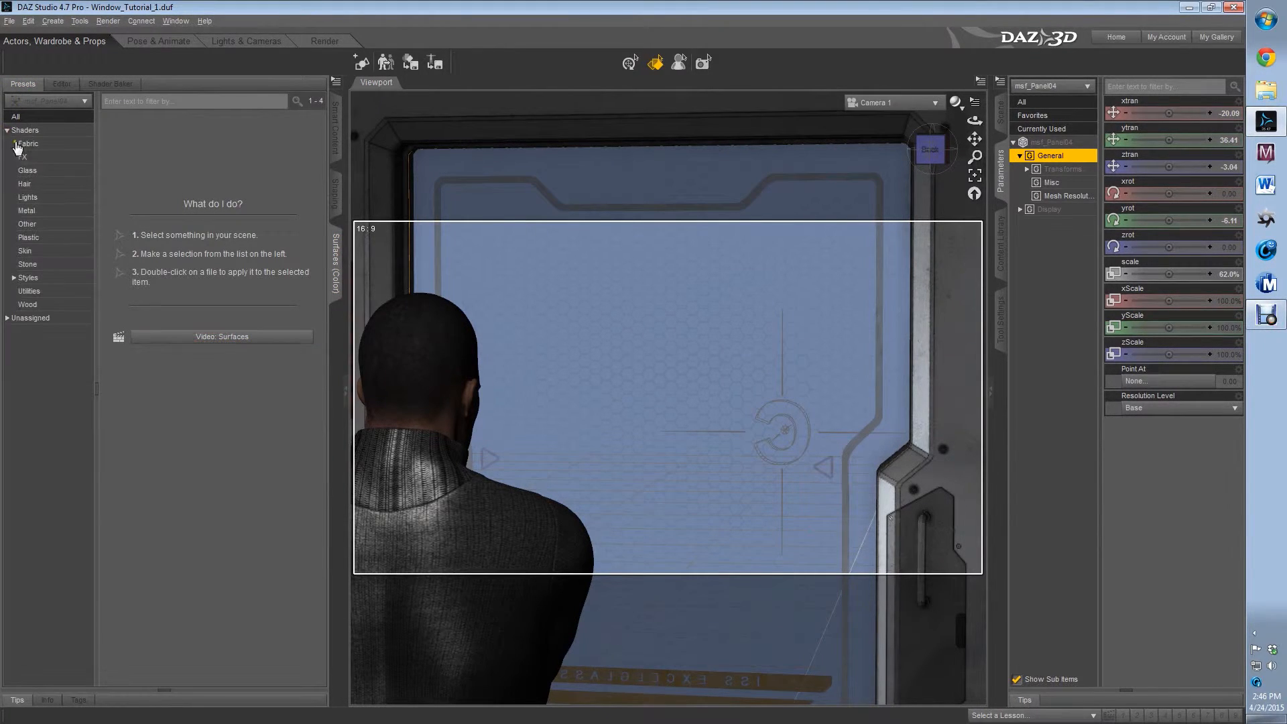
left_click(27, 170)
double_click(128, 153)
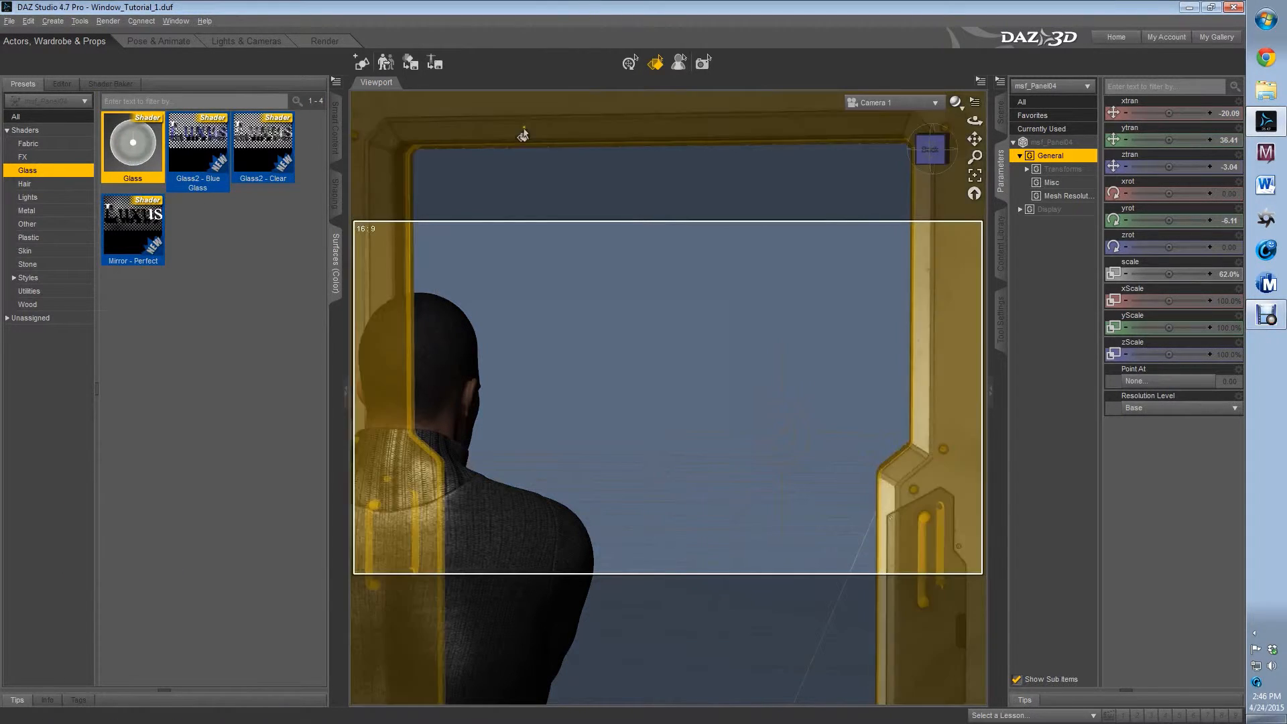
Set the glass surface's four grouped colors to white (255, 255, 255) and its five grouped strengths to 50%
left_click(68, 85)
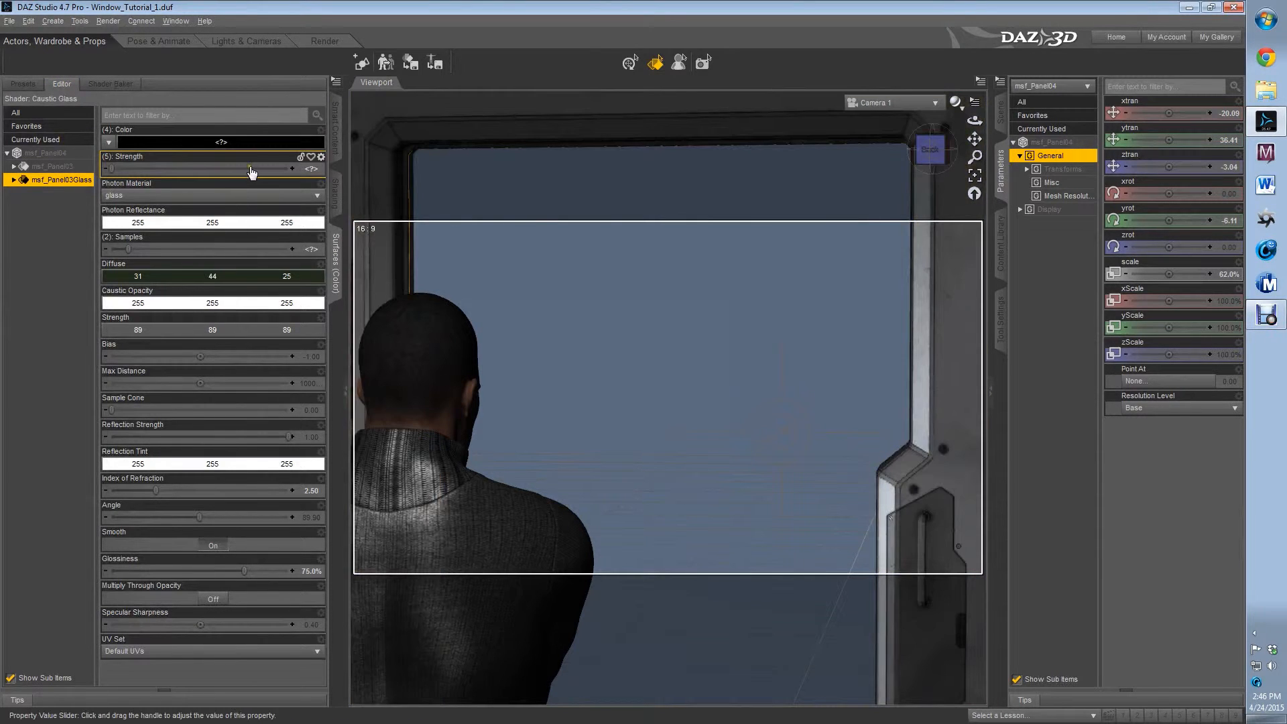
left_click(294, 140)
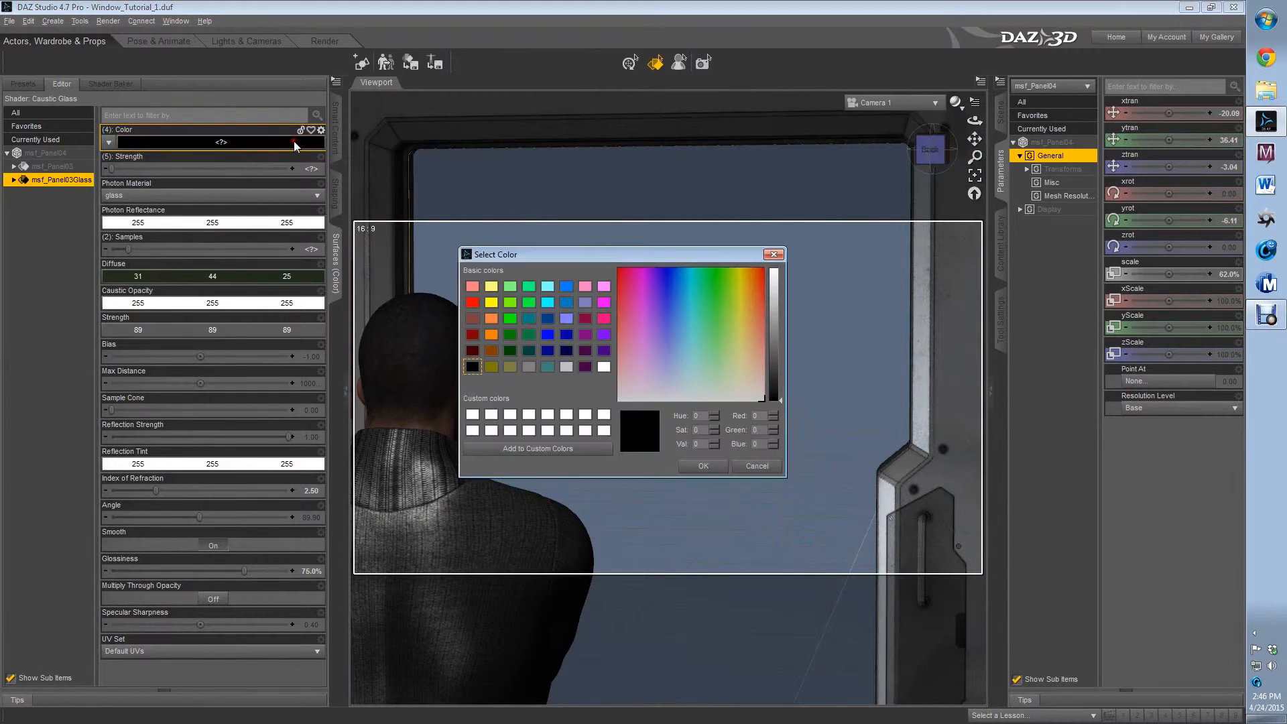
left_click_drag(776, 280, 778, 271)
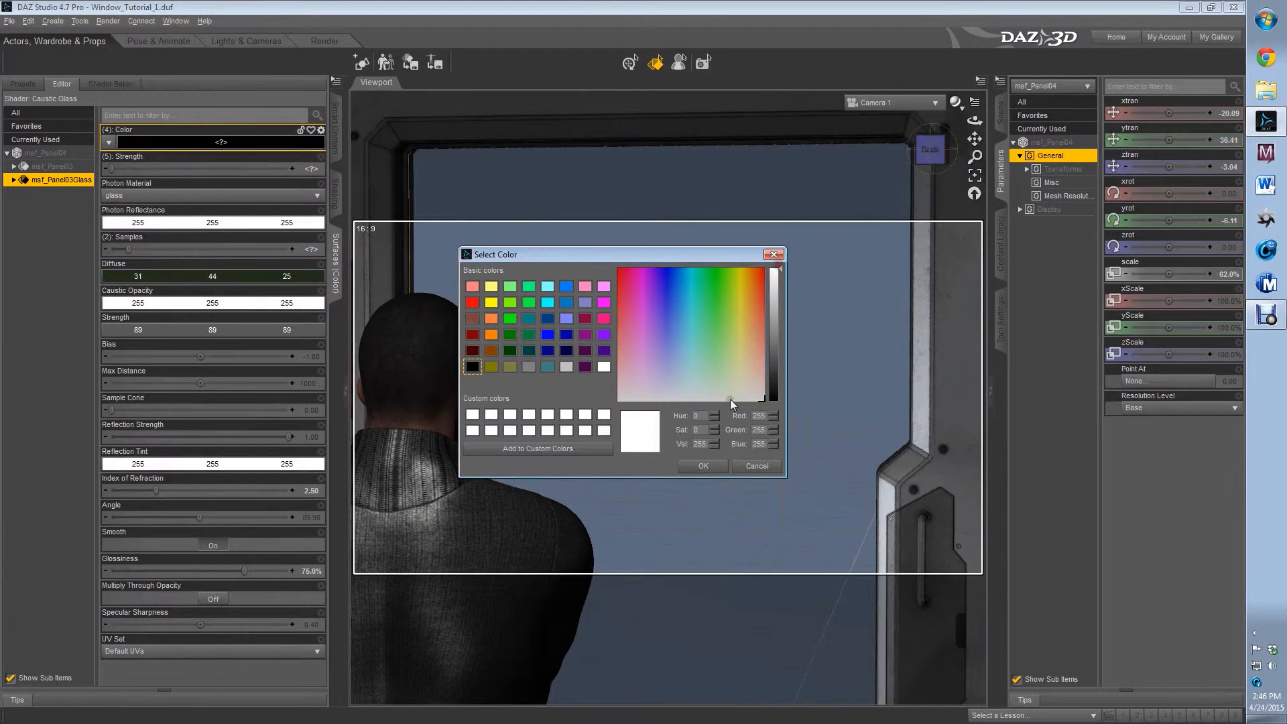
left_click(691, 467)
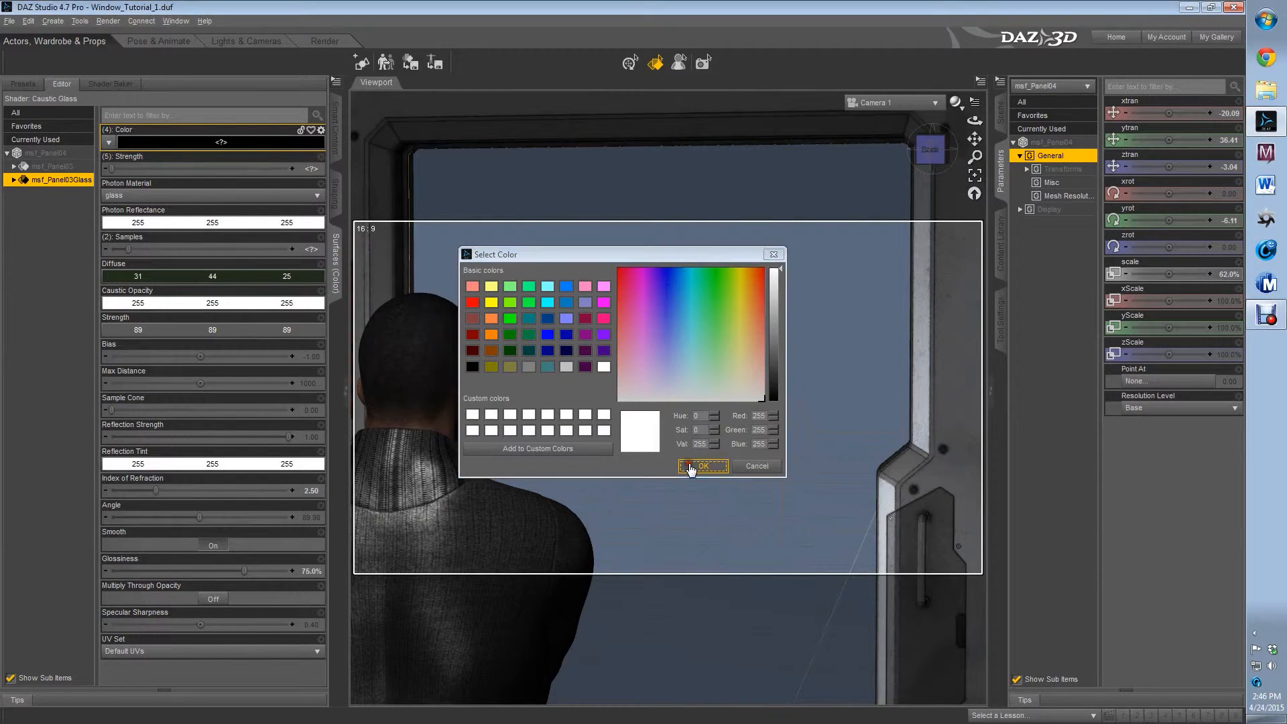
left_click(309, 170)
type("50")
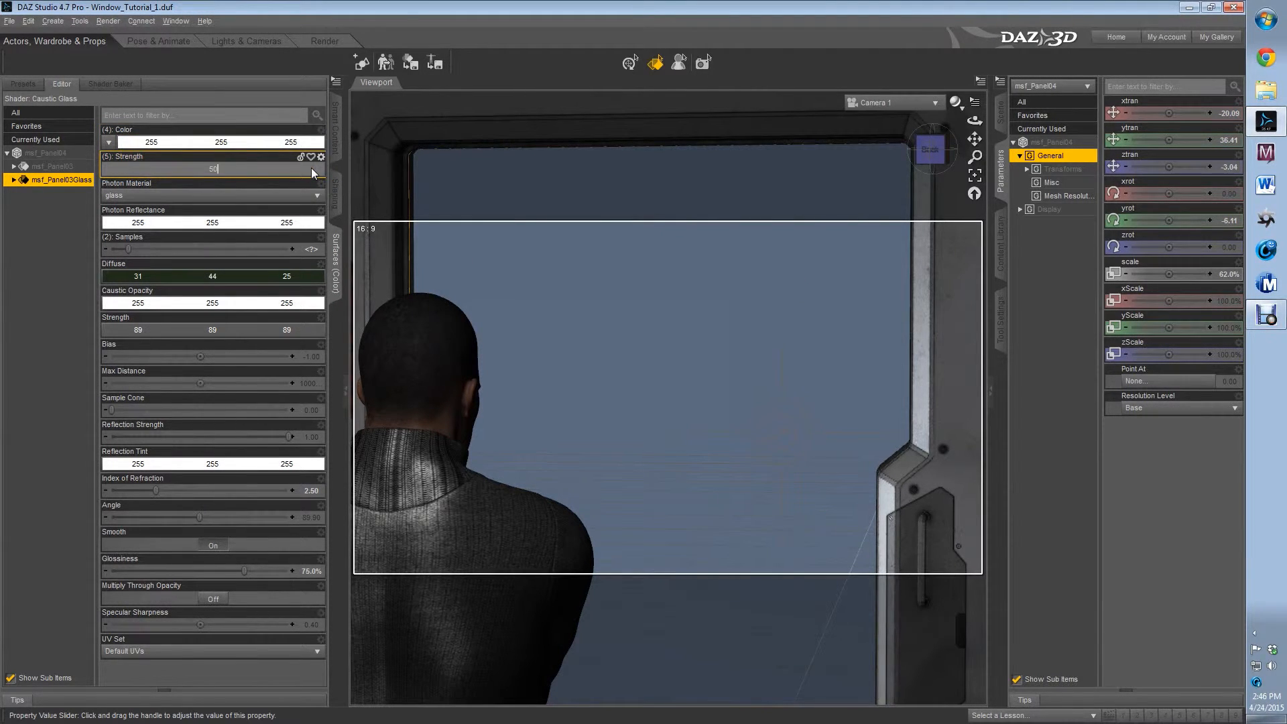
key("Return")
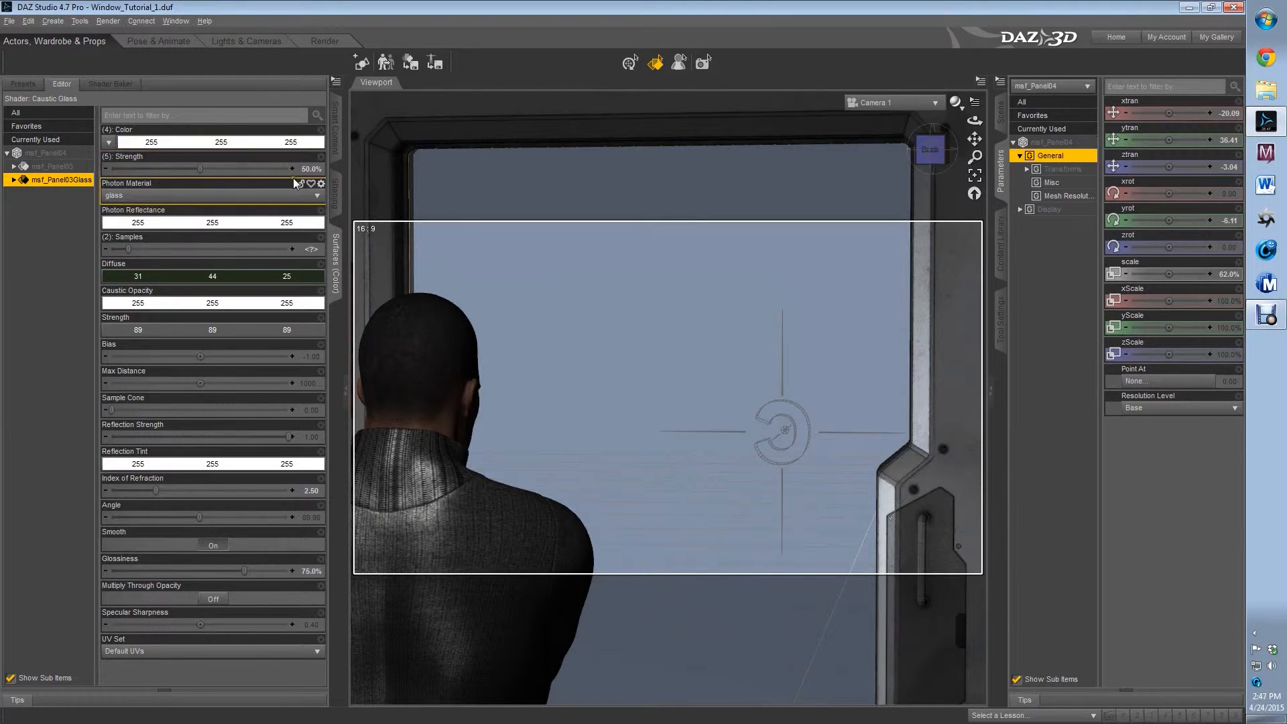
Set the glass surface's diffuse color to black and its RGB strength value to 50, 50, 50
left_click(222, 275)
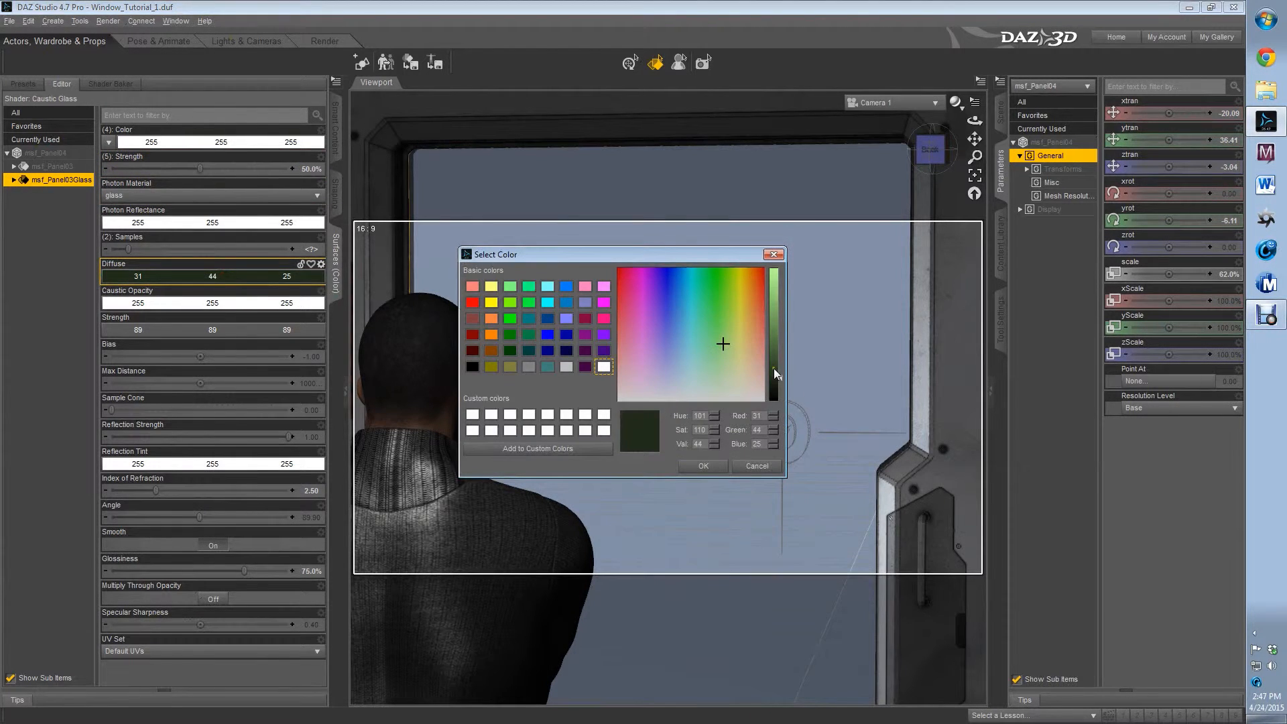
left_click_drag(773, 373, 778, 415)
left_click(703, 466)
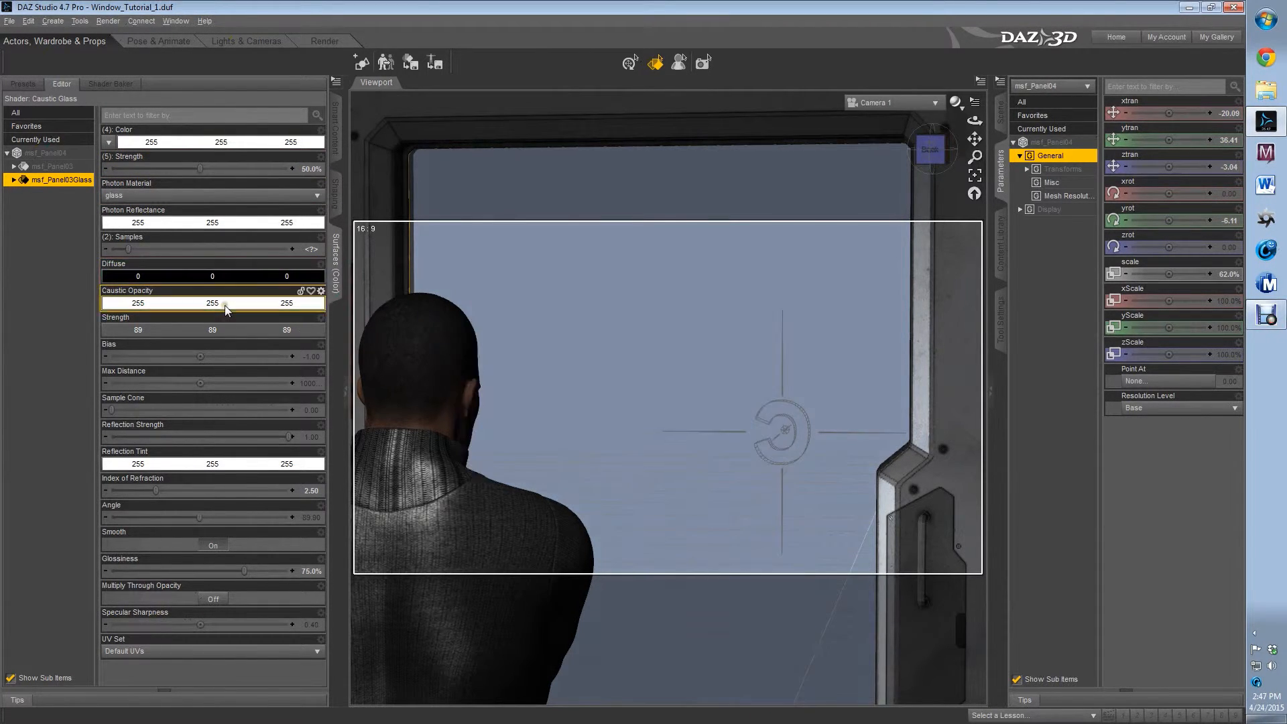
left_click(242, 333)
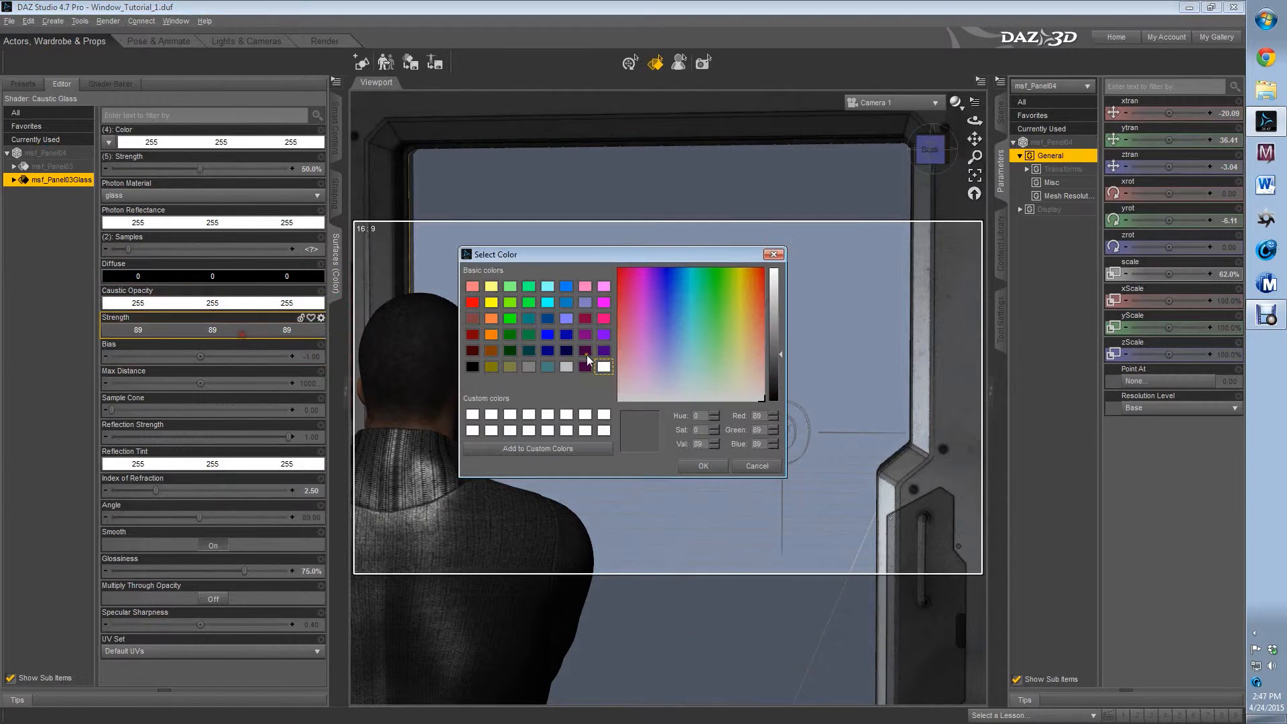
left_click_drag(782, 355, 779, 375)
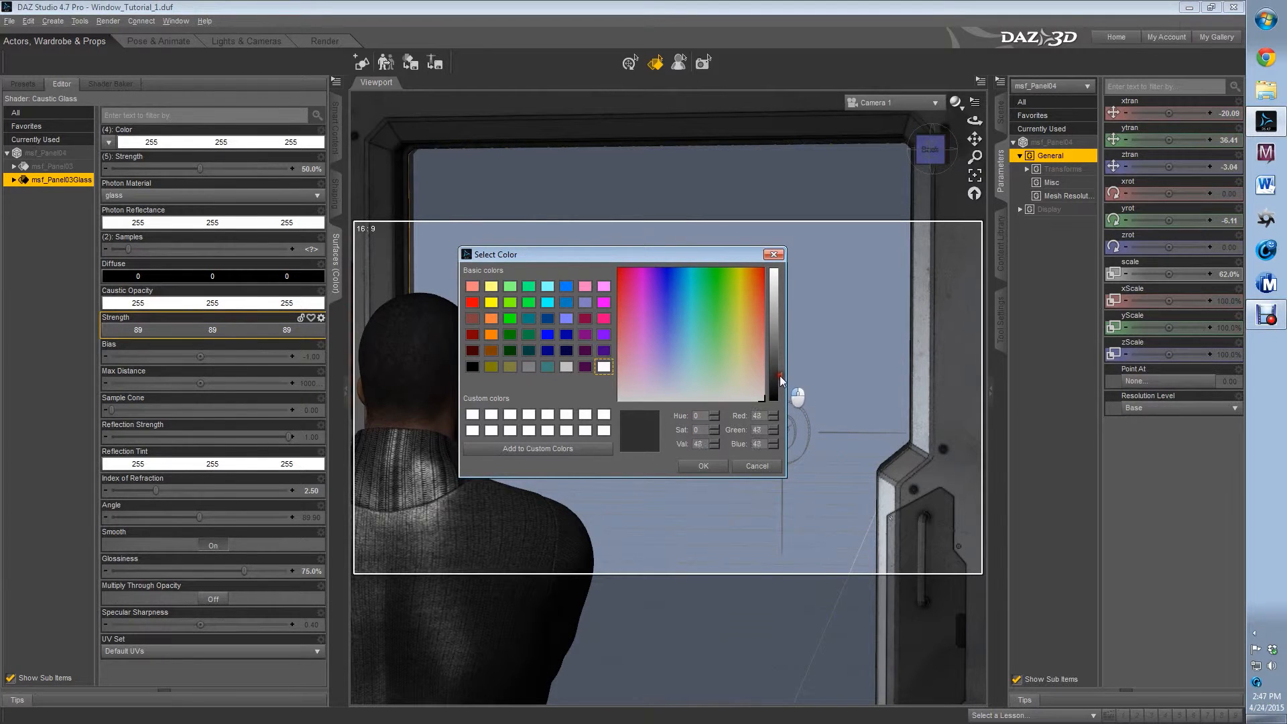
left_click(703, 466)
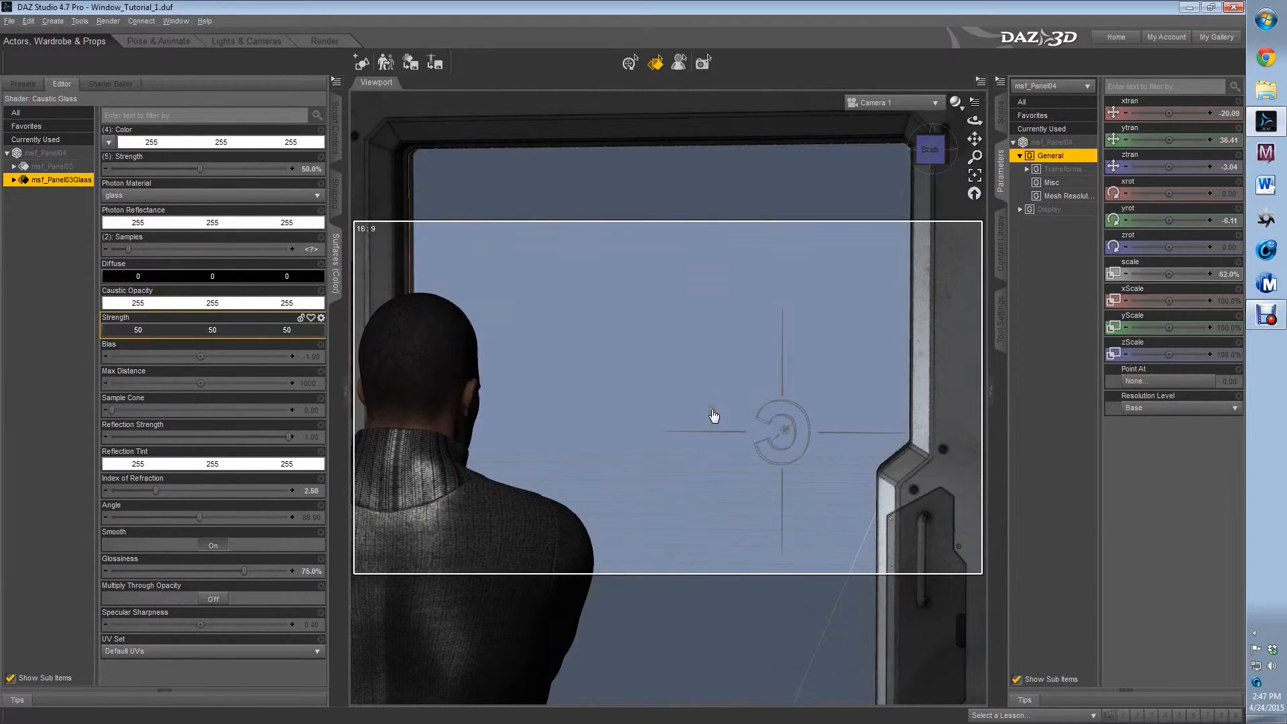
Remove the limits from the glass surface's Reflection Strength parameter and set it to 10
left_click(322, 431)
left_click(335, 436)
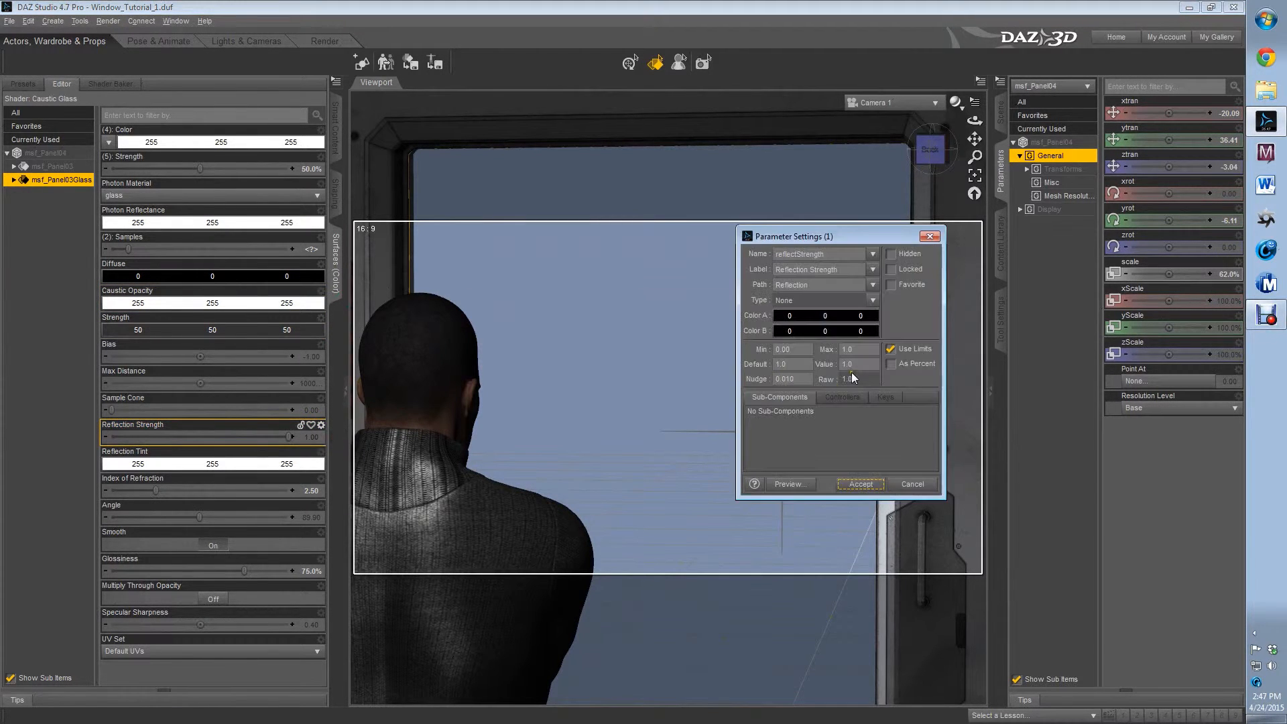
left_click(891, 350)
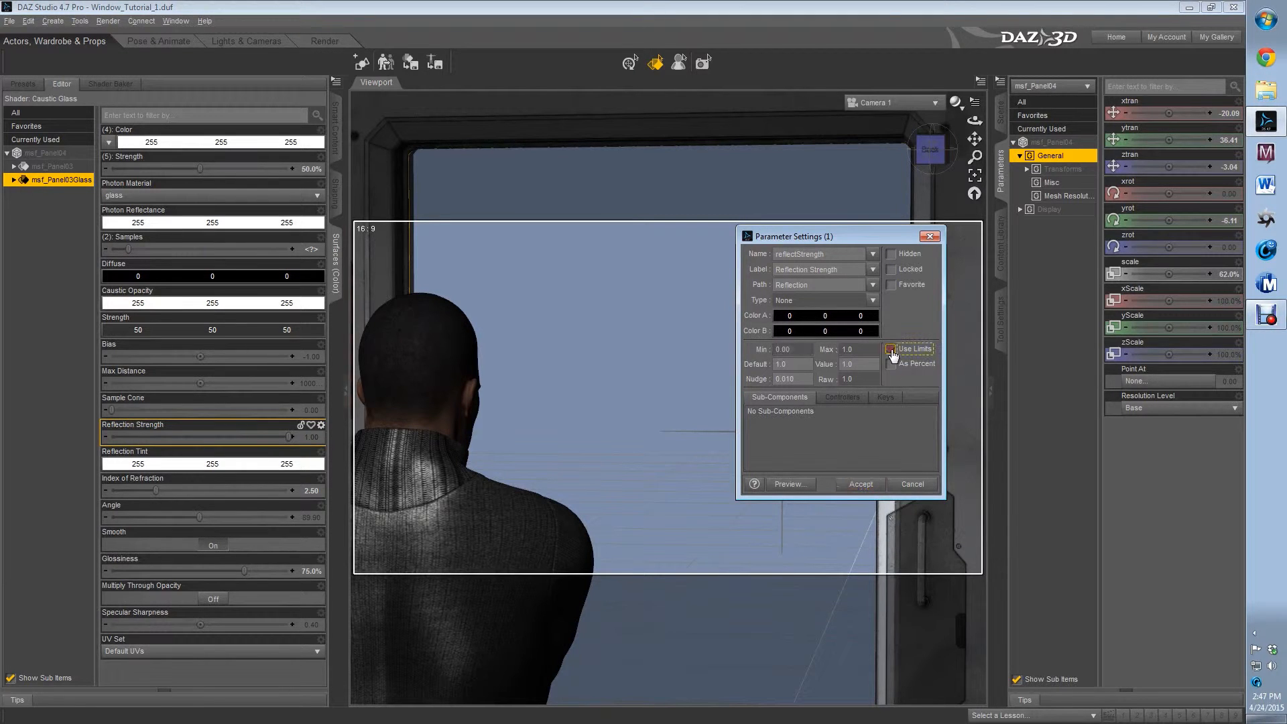
left_click(858, 485)
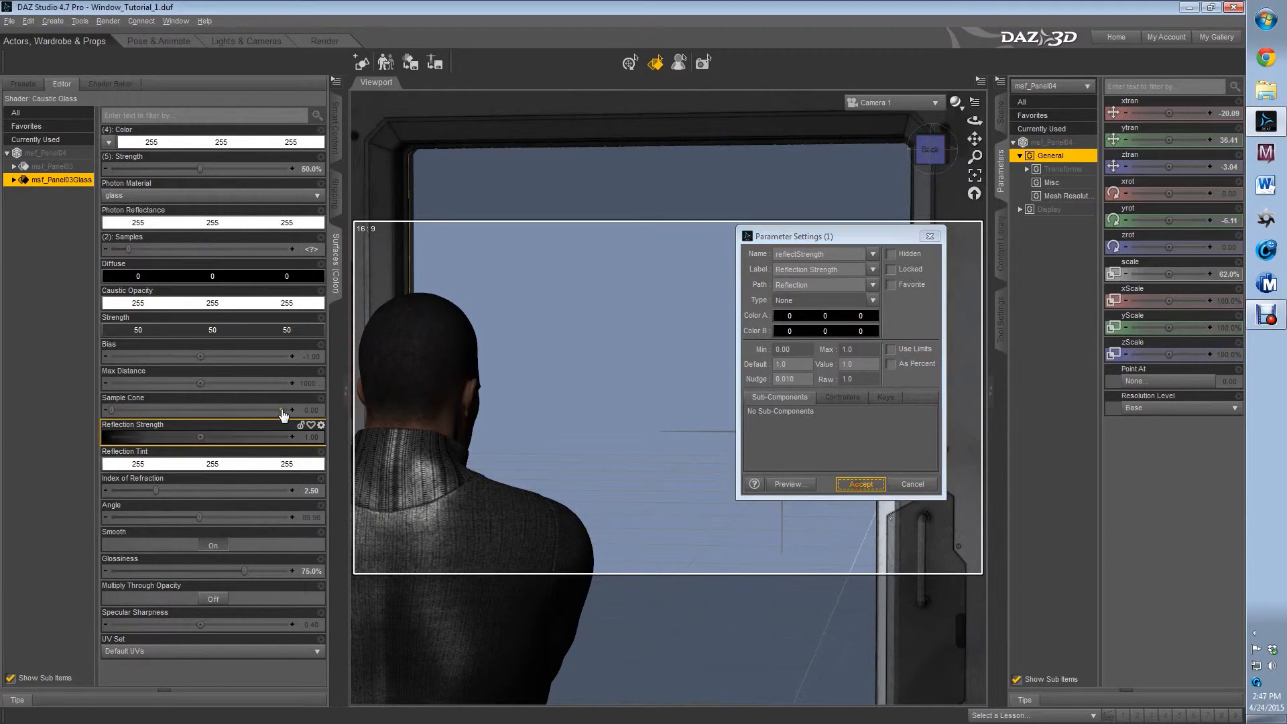
left_click(306, 437)
type("10")
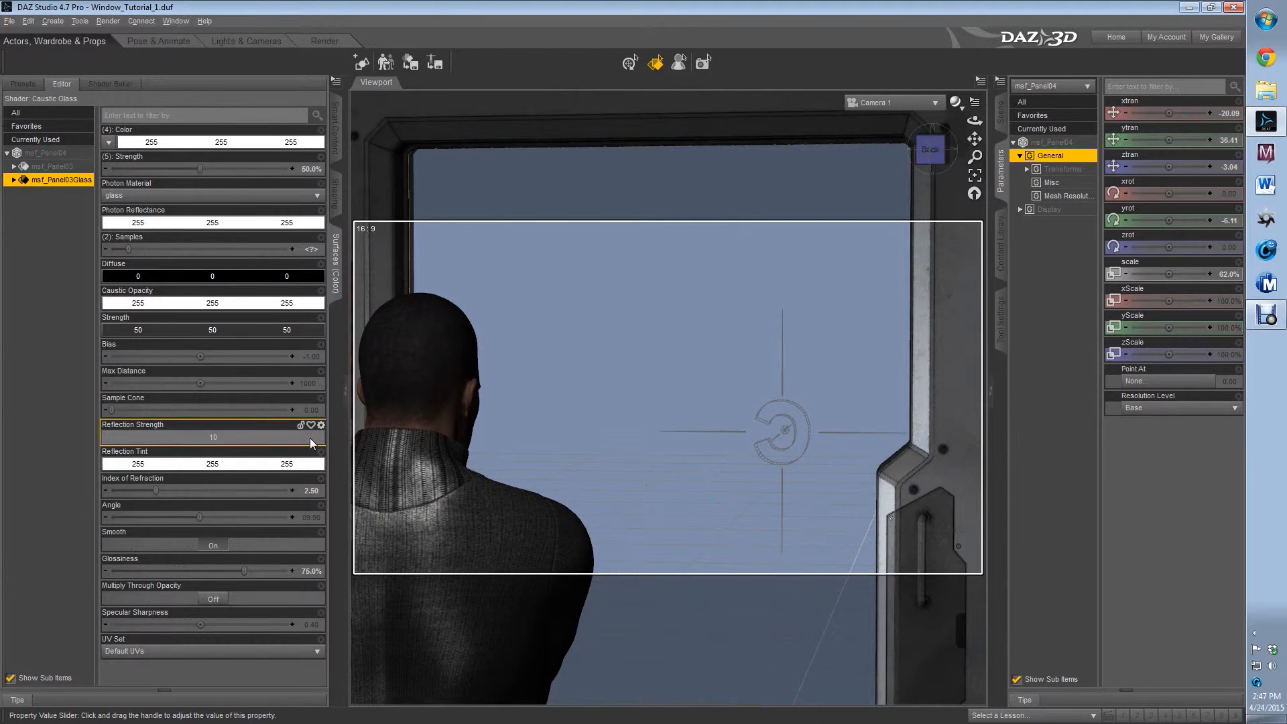
key("Return")
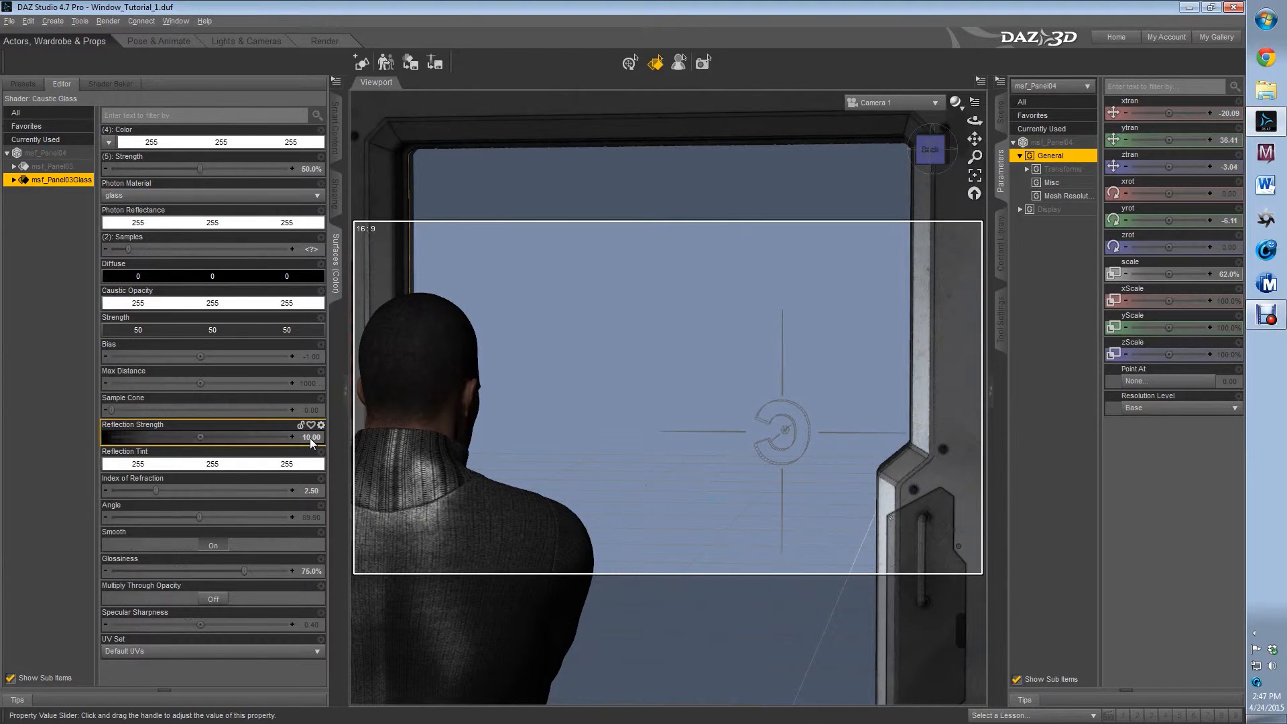
Set the glass surface's index of refraction to 3 and turn on Multiply Through Opacity
left_click(311, 490)
type("3")
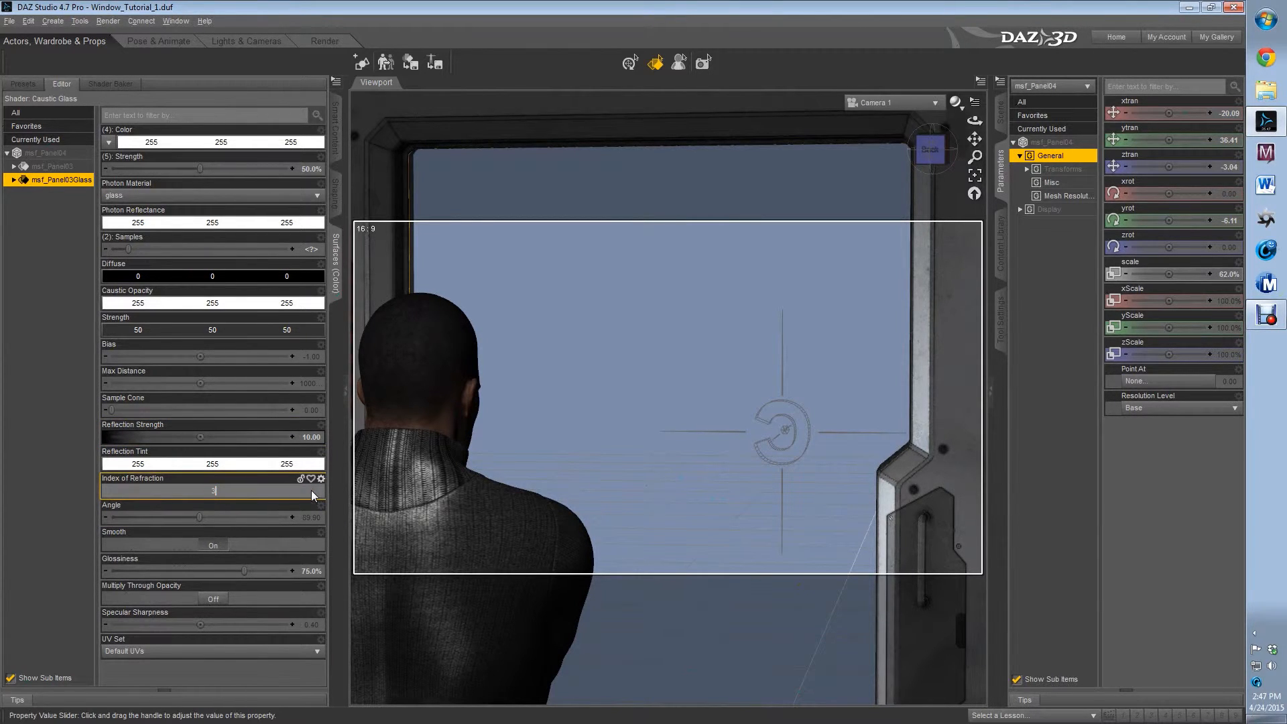
key("Return")
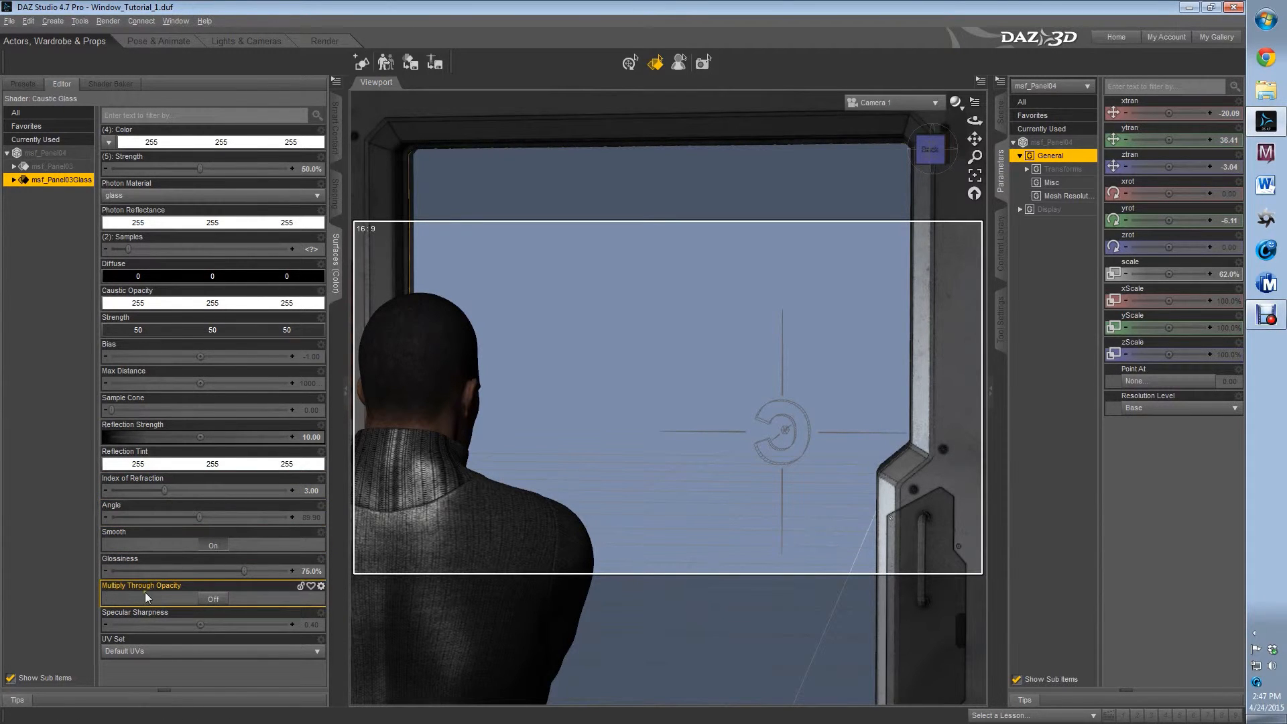
left_click(210, 599)
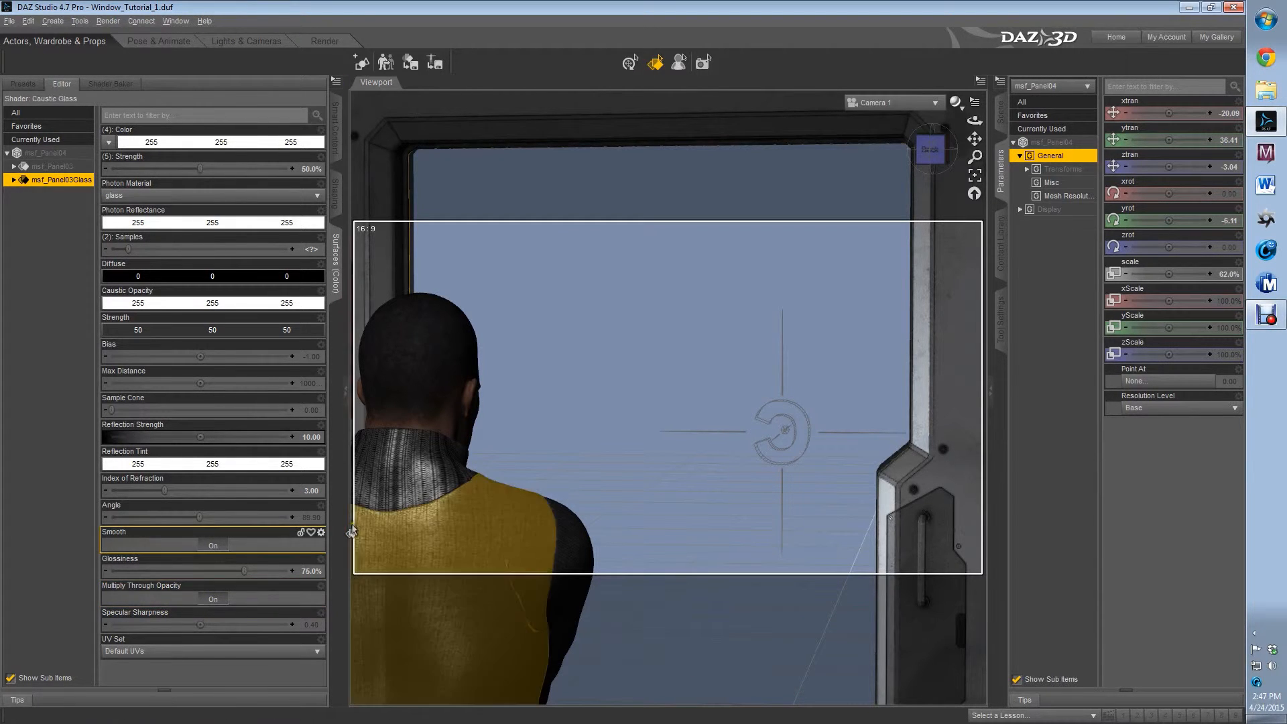
Spot-render the whole Camera 1 frame to check the glass reflection, and cancel the render once the reflected figure is drawn
left_click(707, 63)
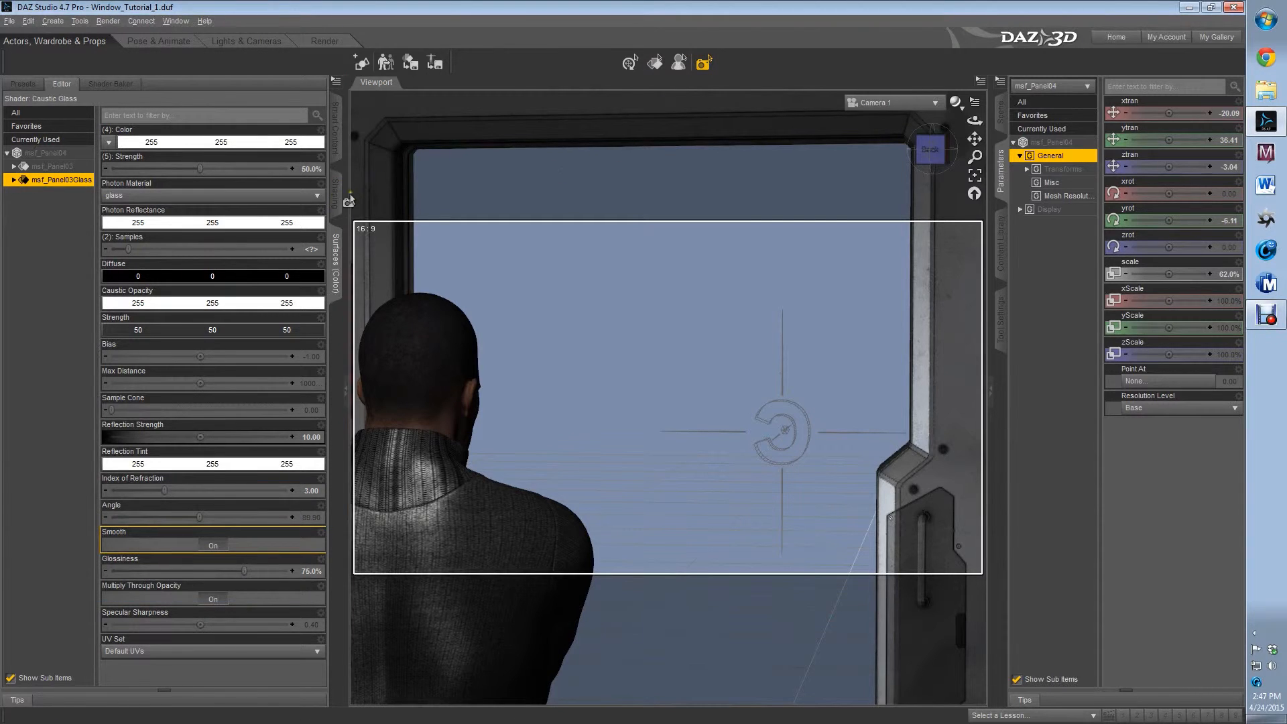
left_click_drag(351, 218, 995, 620)
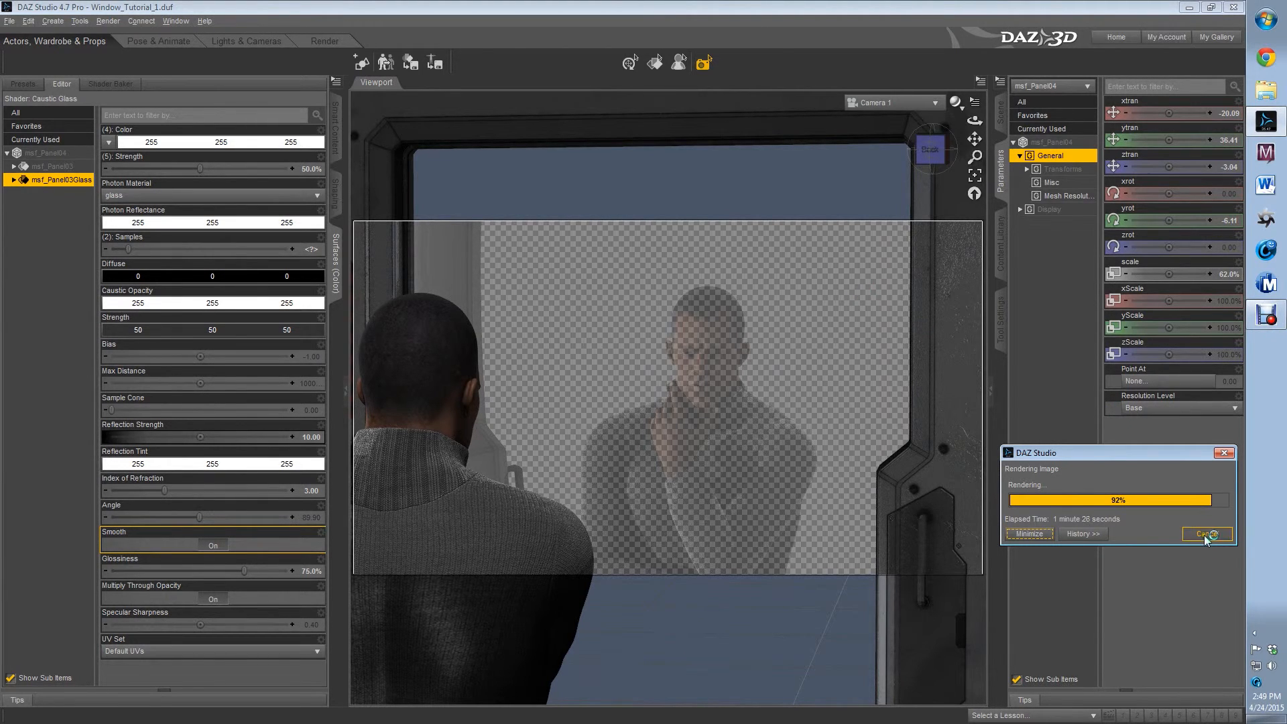
left_click(1205, 534)
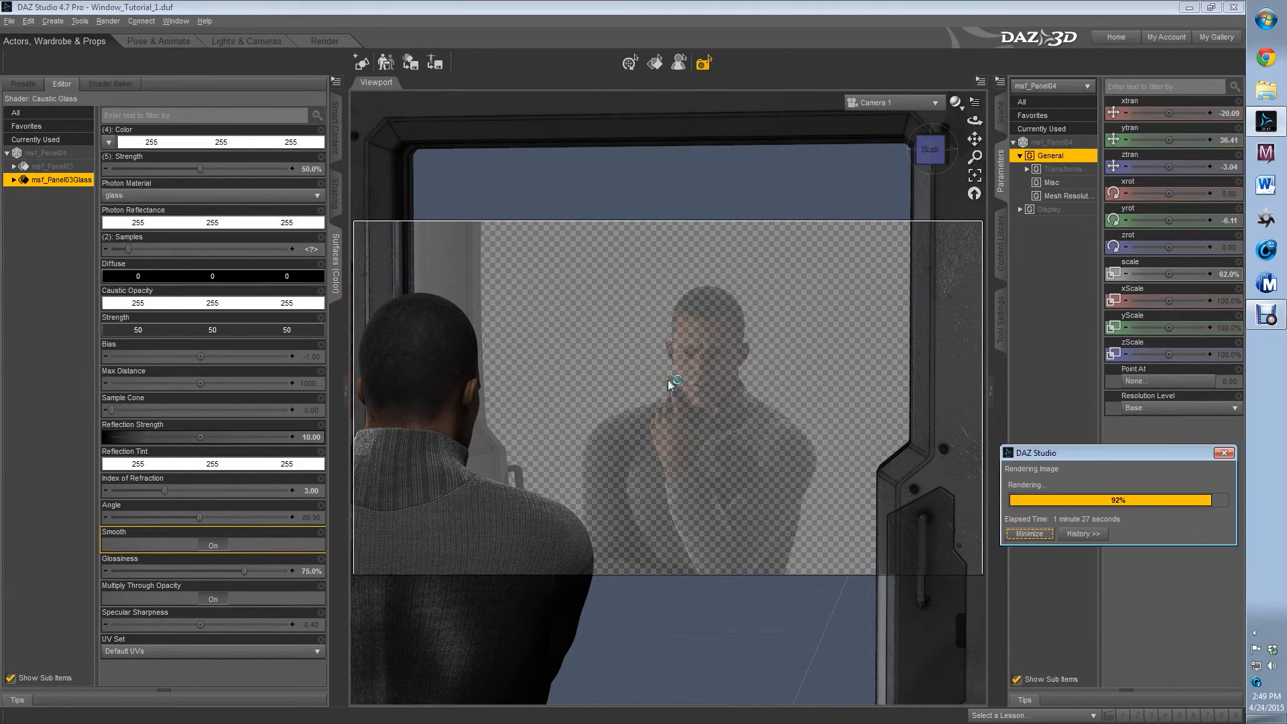